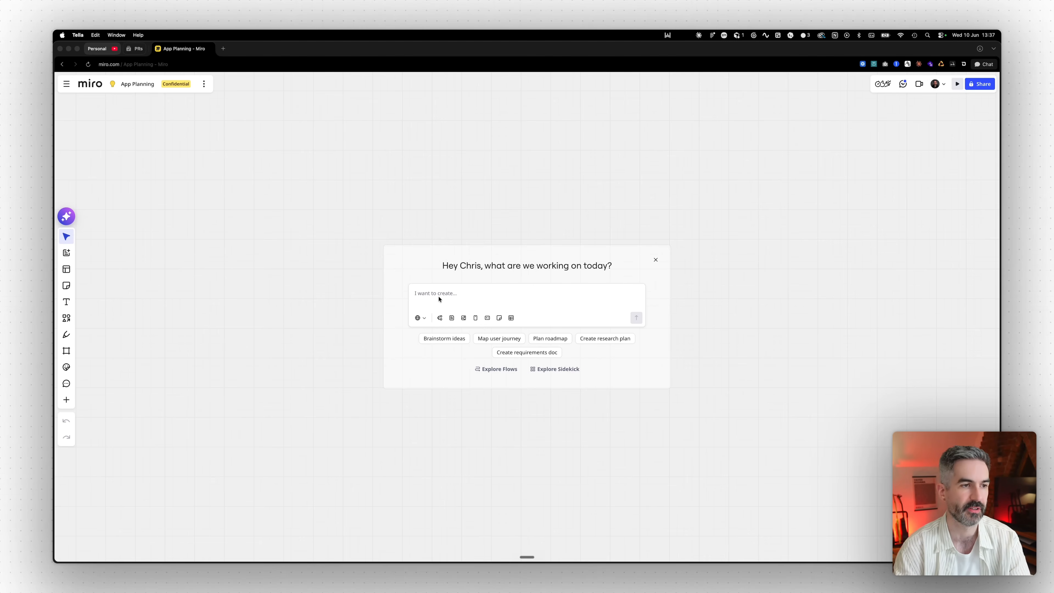
- Paste the copied Content Engine PRD onto the empty App Planning board
left_click(427, 293)
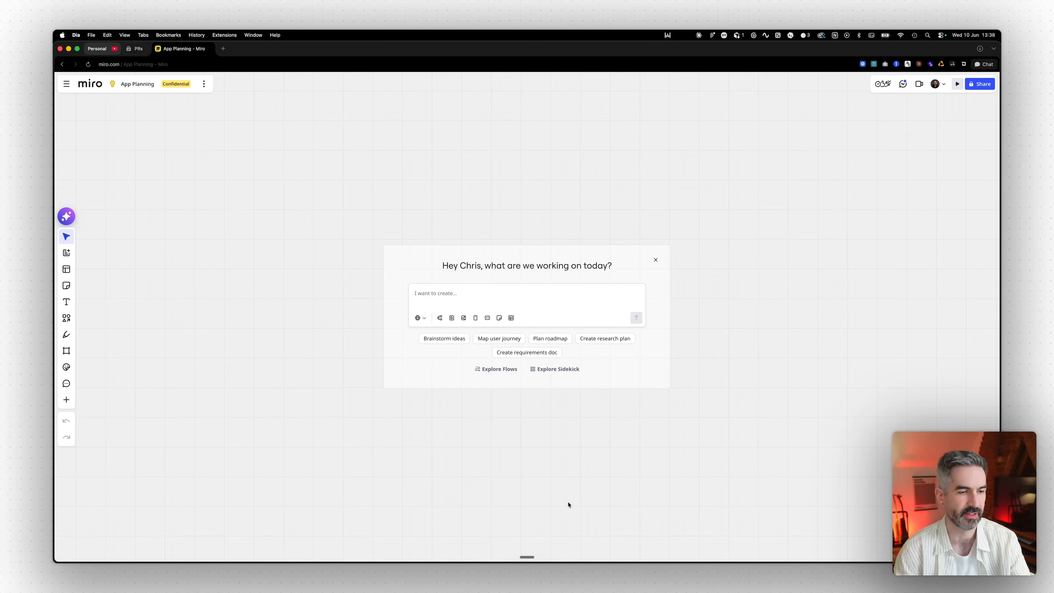
left_click(81, 303)
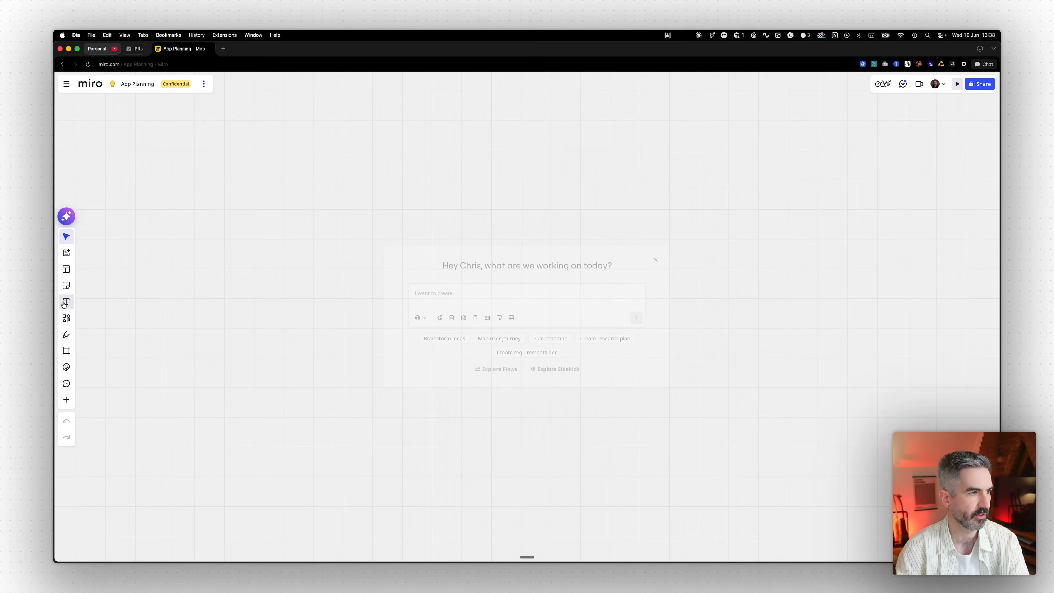
left_click(324, 190)
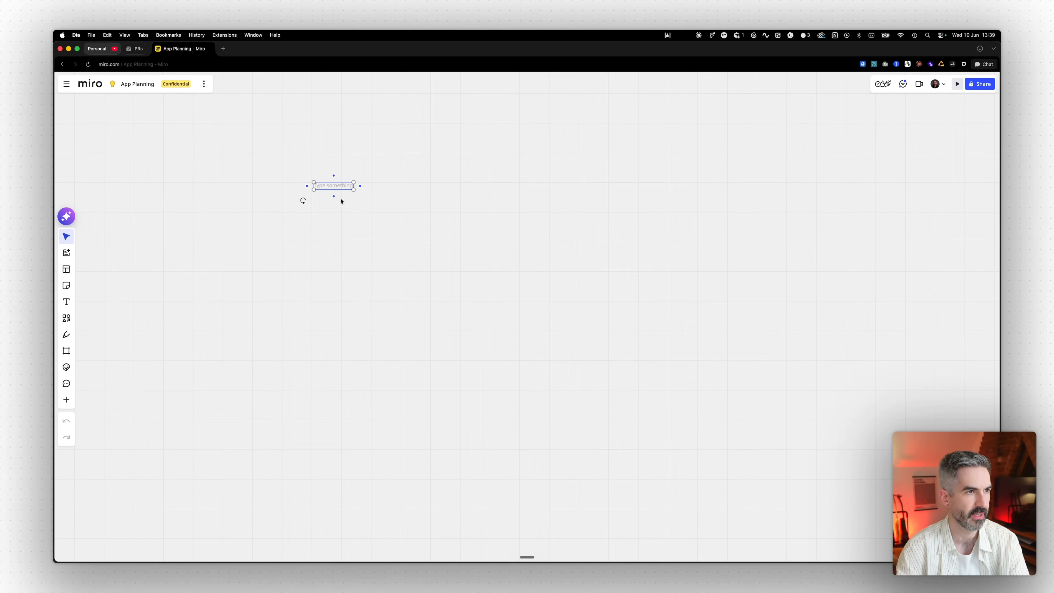
key("super+v")
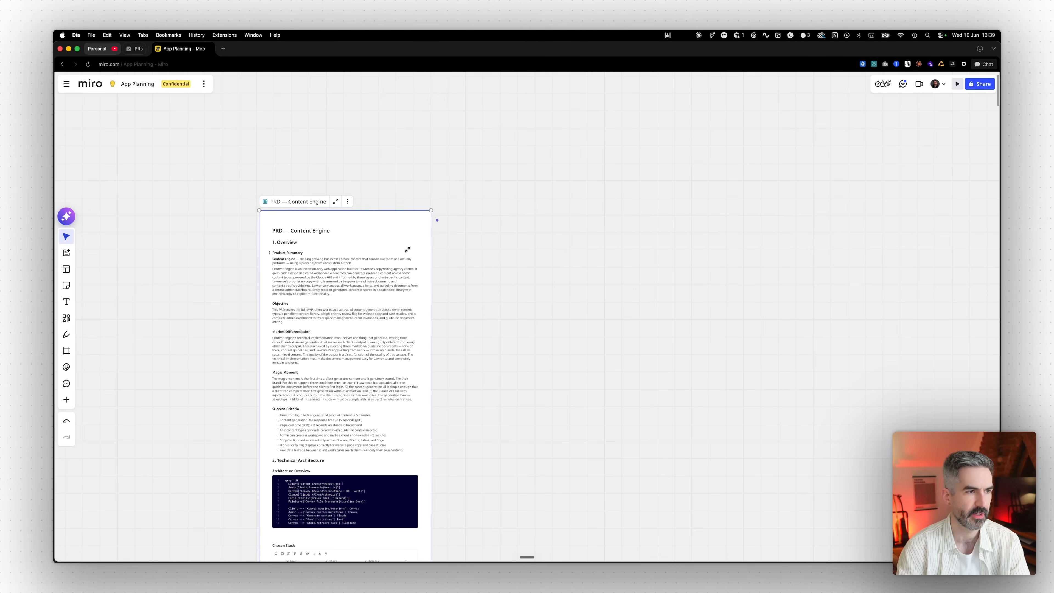
left_click(475, 292)
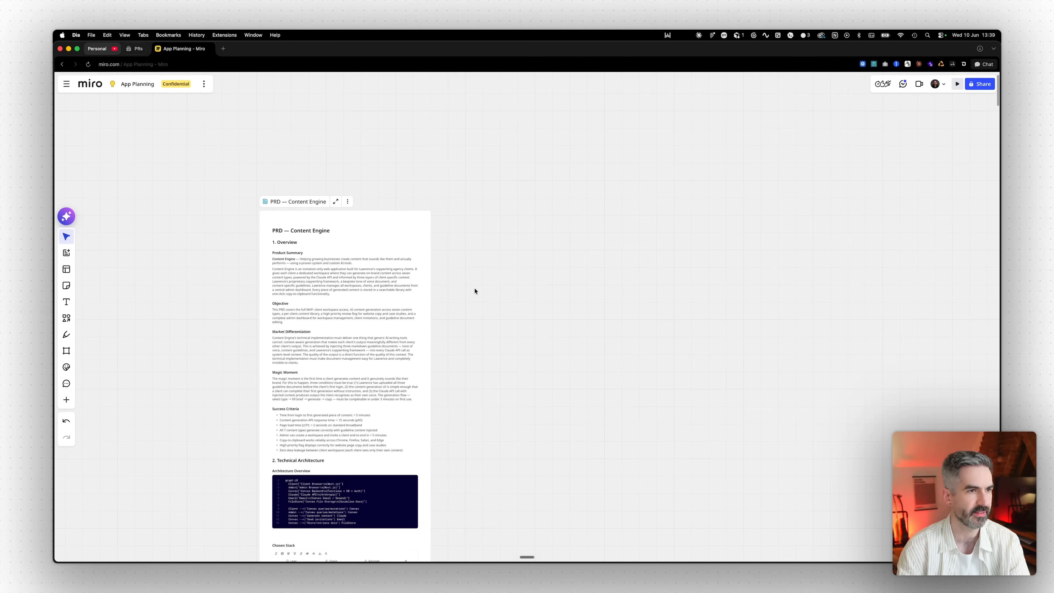
- Read the PRD's overview, technical architecture, chosen stack, integration guide, repository structure and environment variable sections
scroll(461, 302, "down", 2)
scroll(257, 276, "up", 10)
scroll(257, 275, "down", 8)
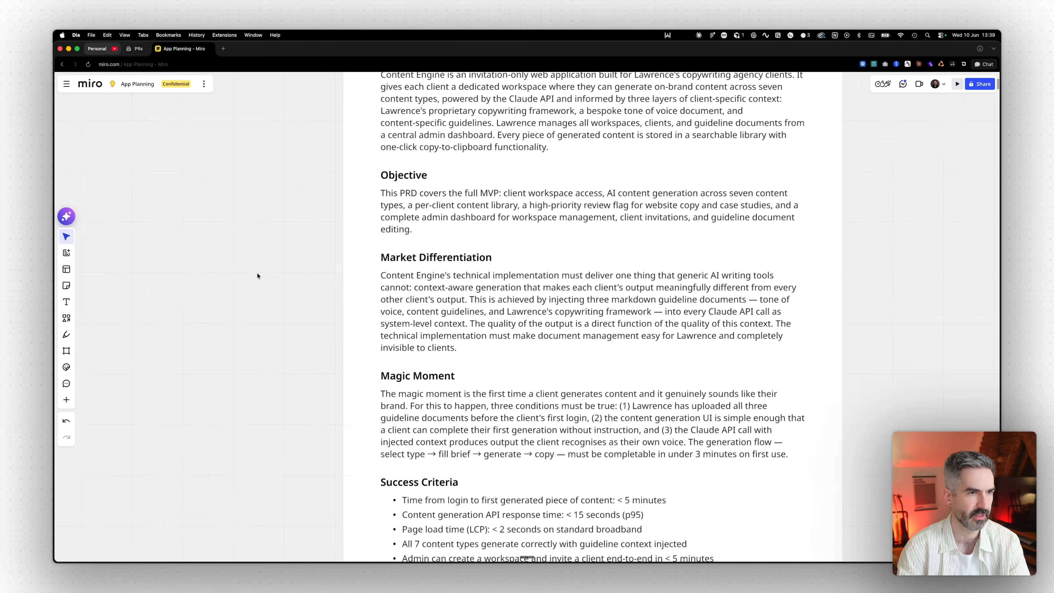
scroll(455, 285, "up", 2)
scroll(456, 286, "up", 2)
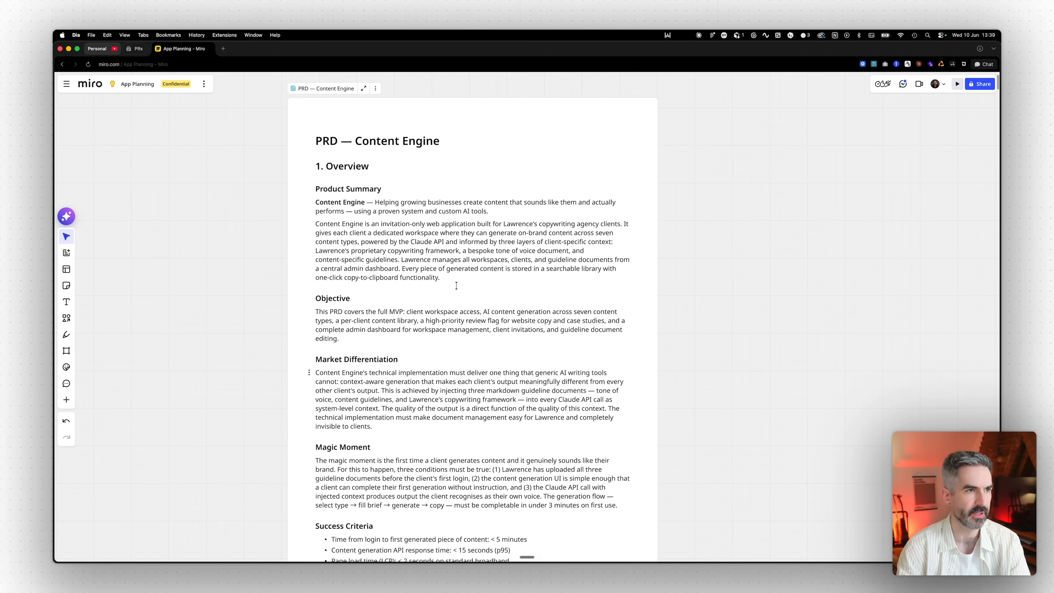
scroll(485, 278, "down", 5)
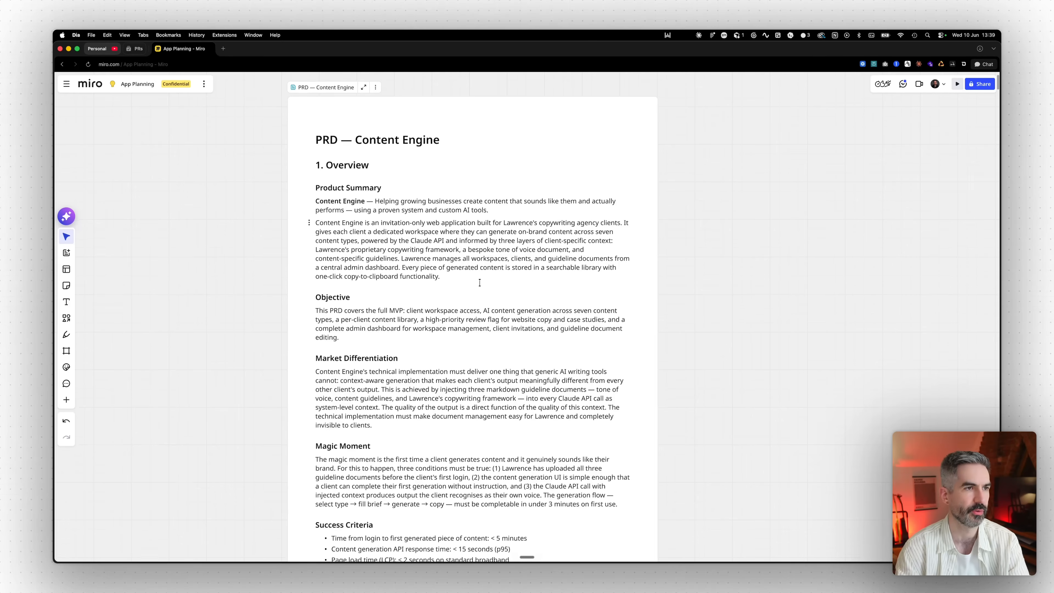
scroll(480, 282, "down", 14)
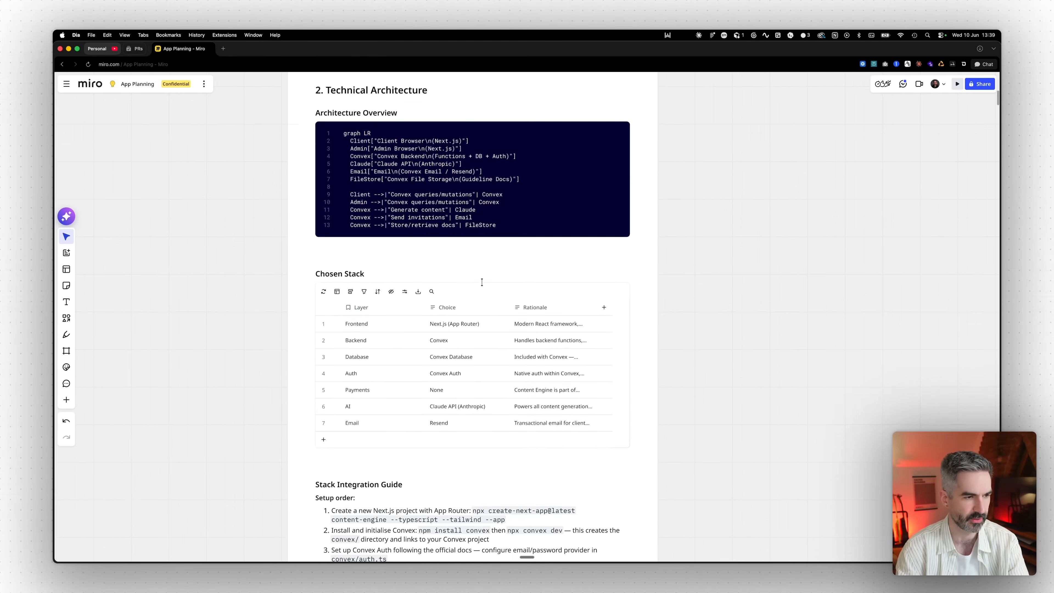
scroll(481, 282, "down", 10)
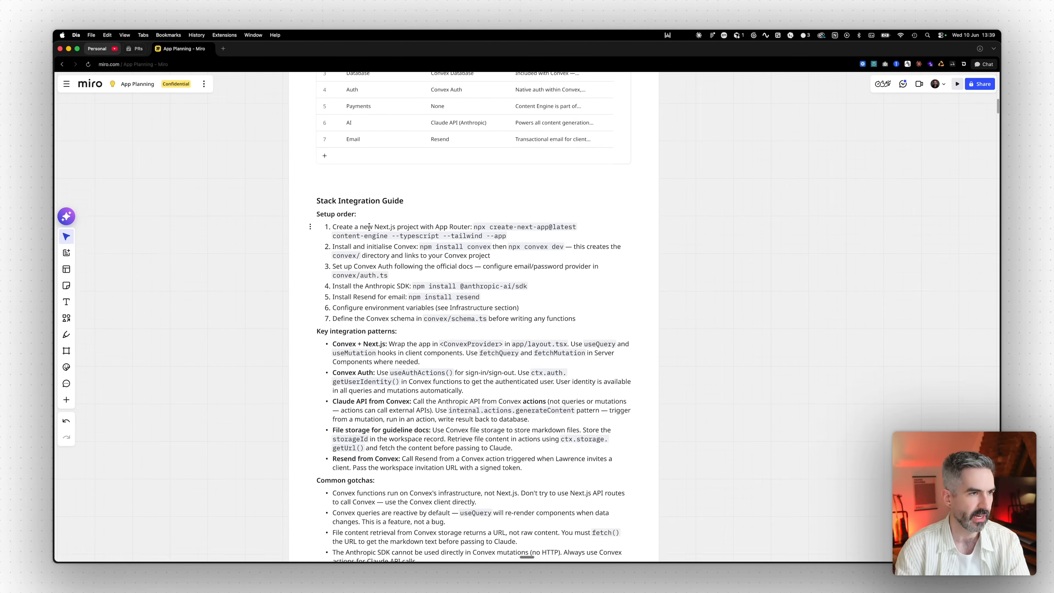
scroll(335, 190, "down", 20)
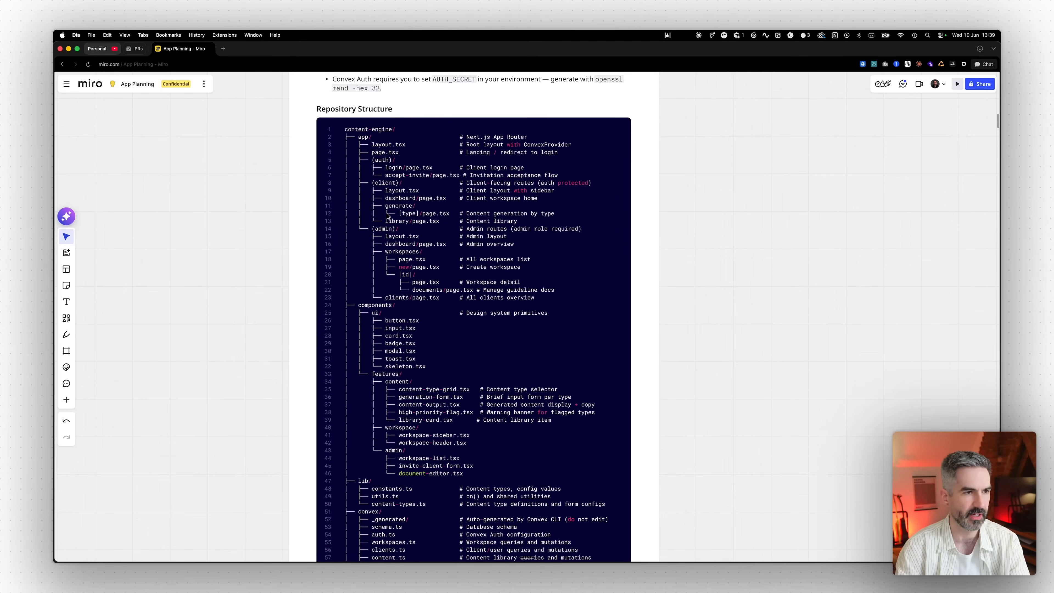
scroll(387, 216, "down", 20)
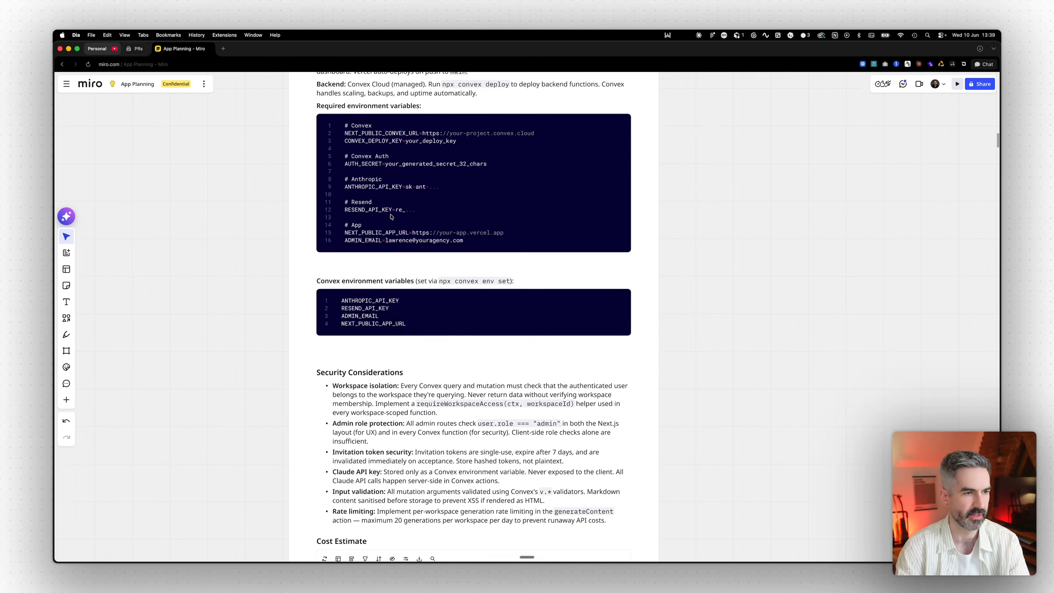
- Skim the remaining PRD sections at a smaller scale to the document's end and return to its beginning
scroll(416, 220, "down", 4)
scroll(440, 230, "down", 15)
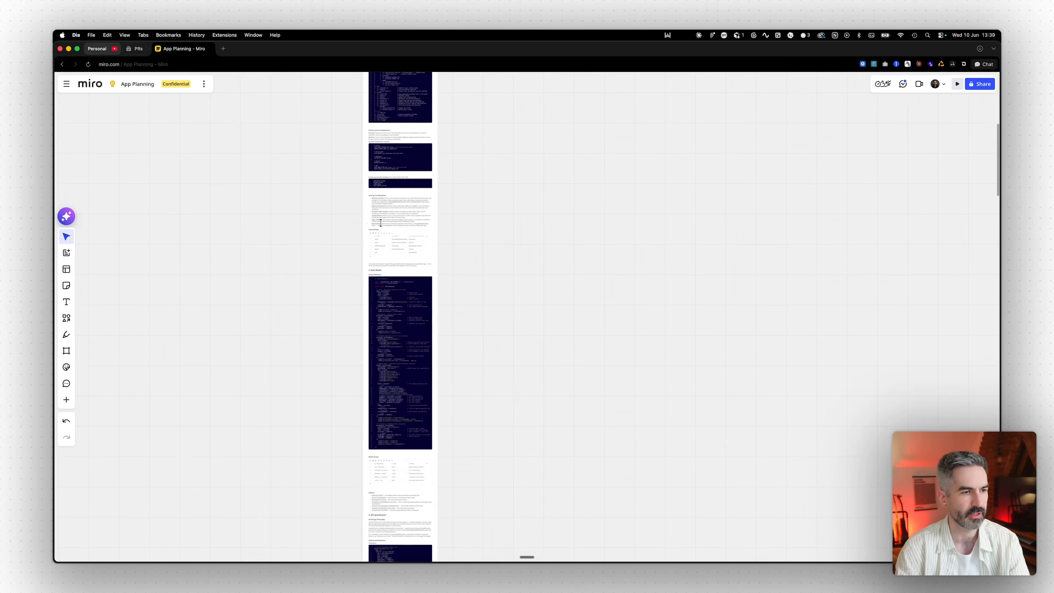
scroll(472, 242, "down", 20)
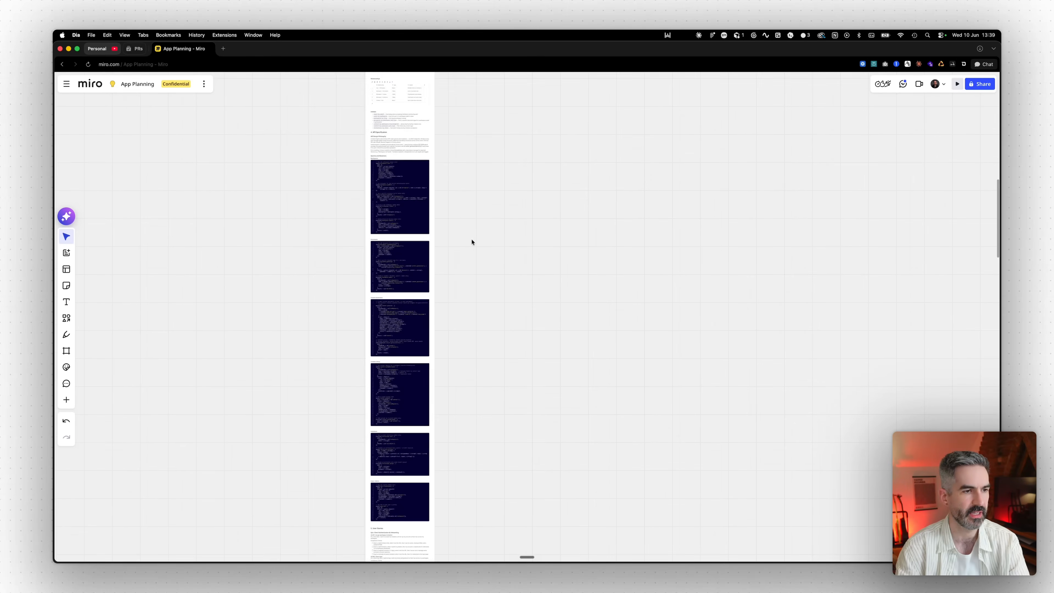
scroll(471, 243, "up", 20)
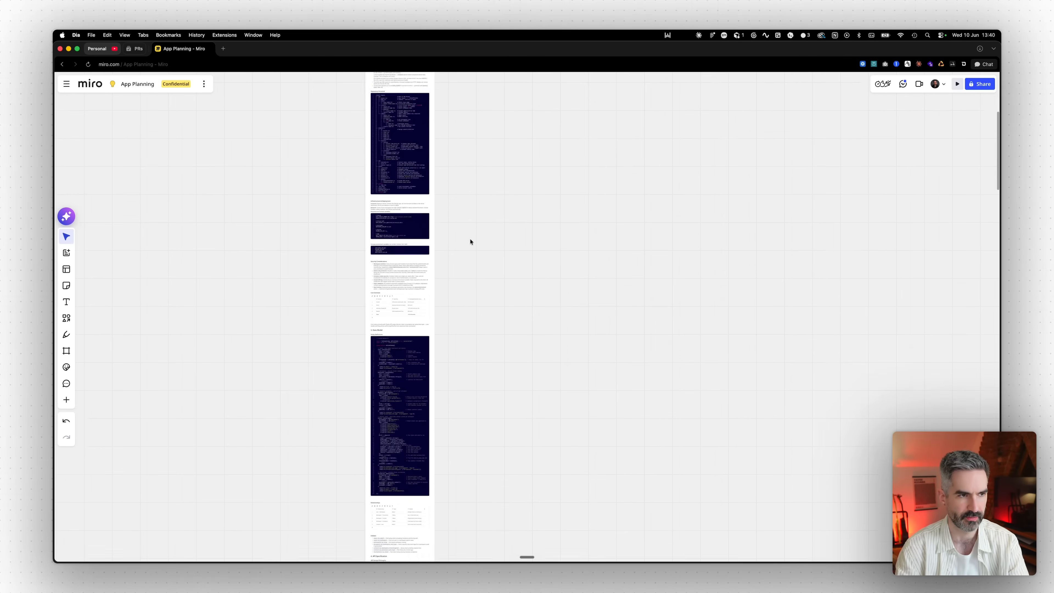
scroll(439, 207, "down", 20)
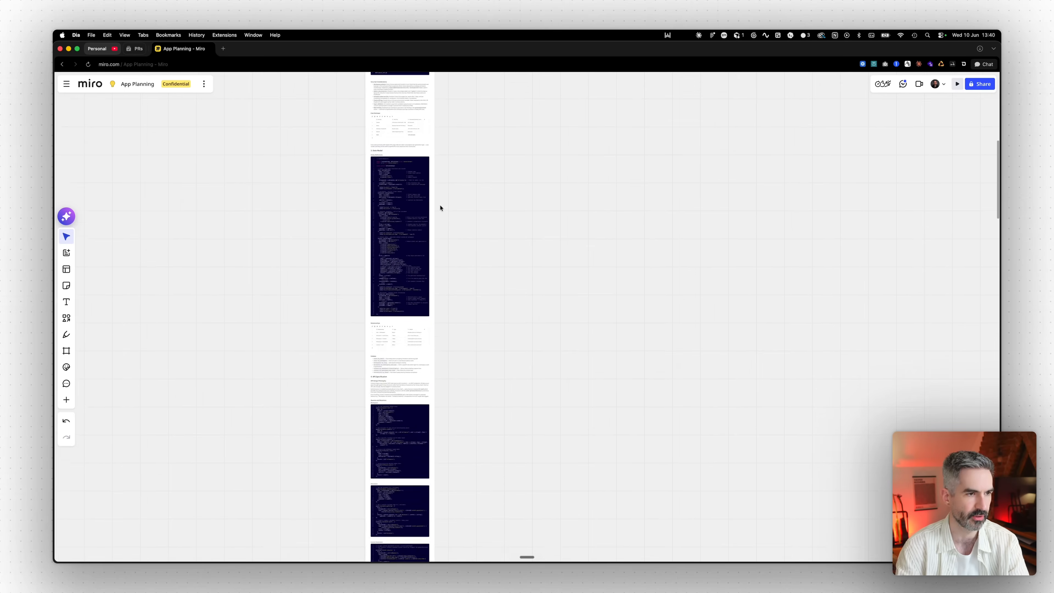
scroll(440, 207, "up", 10)
scroll(386, 235, "down", 20)
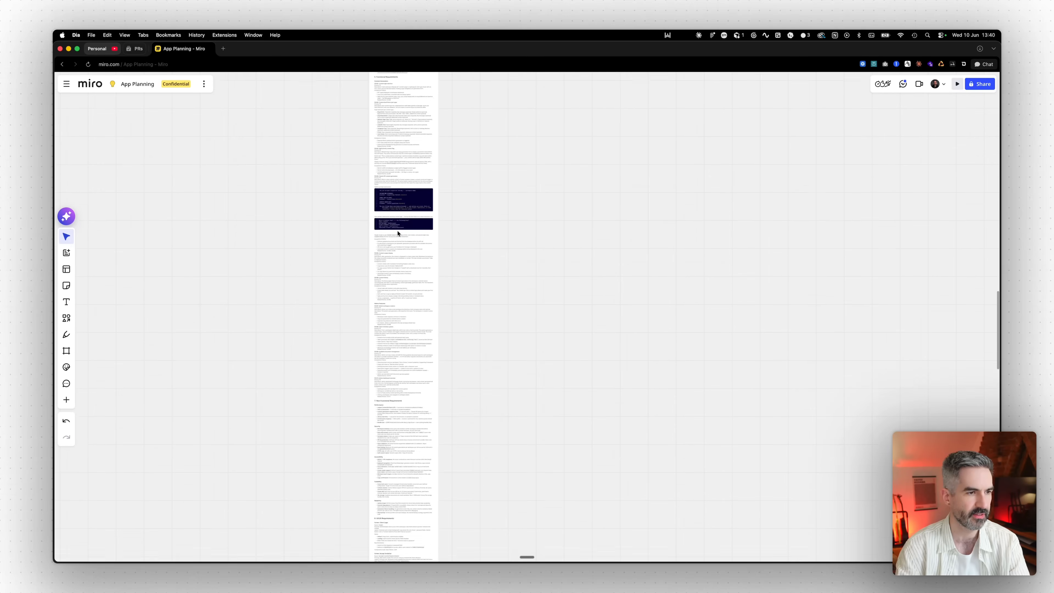
scroll(401, 231, "down", 20)
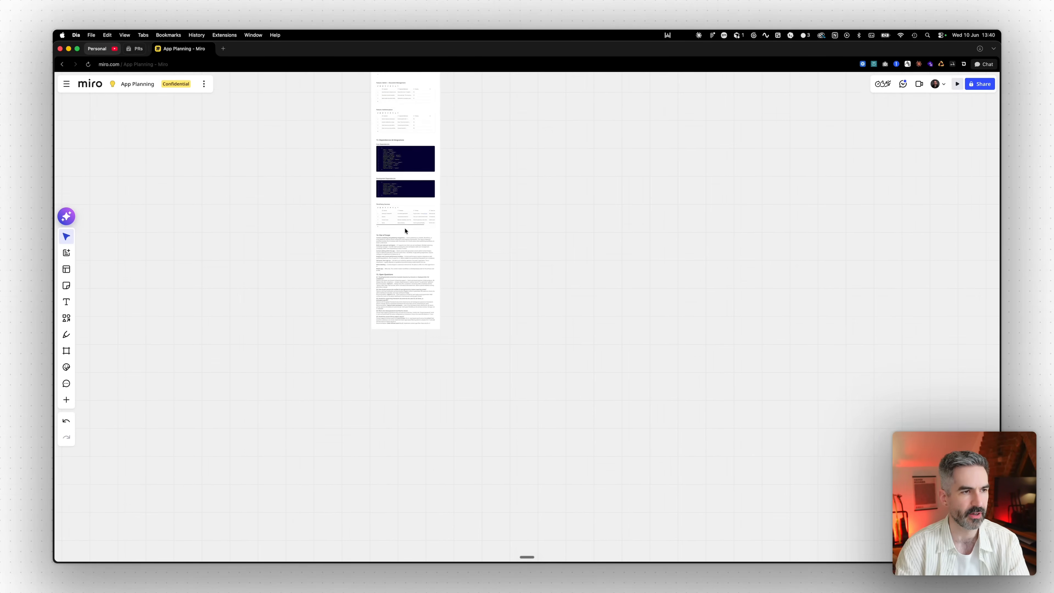
scroll(405, 229, "up", 8)
scroll(407, 228, "up", 20)
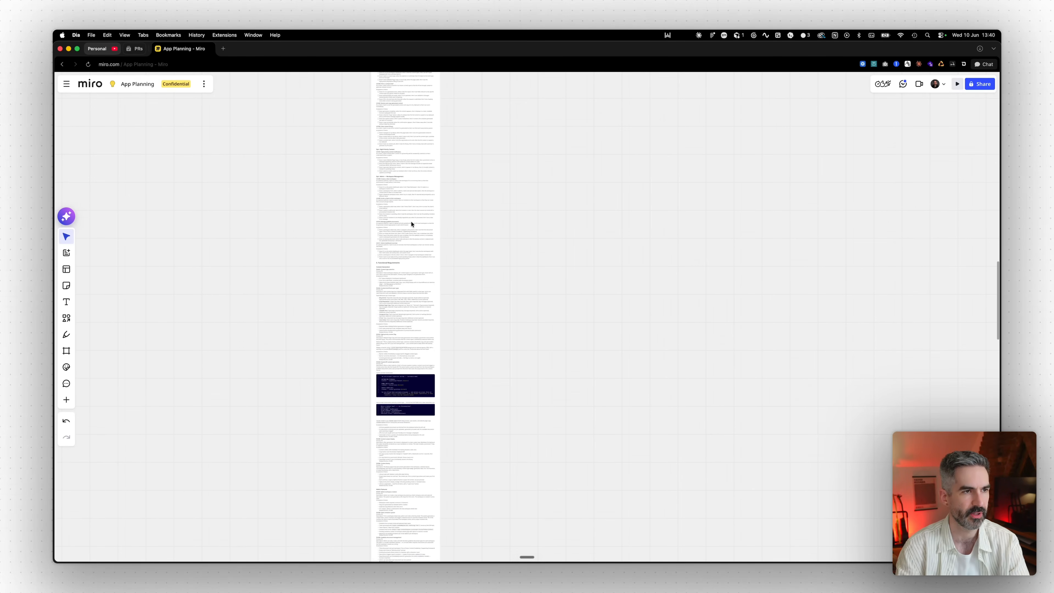
scroll(409, 224, "up", 20)
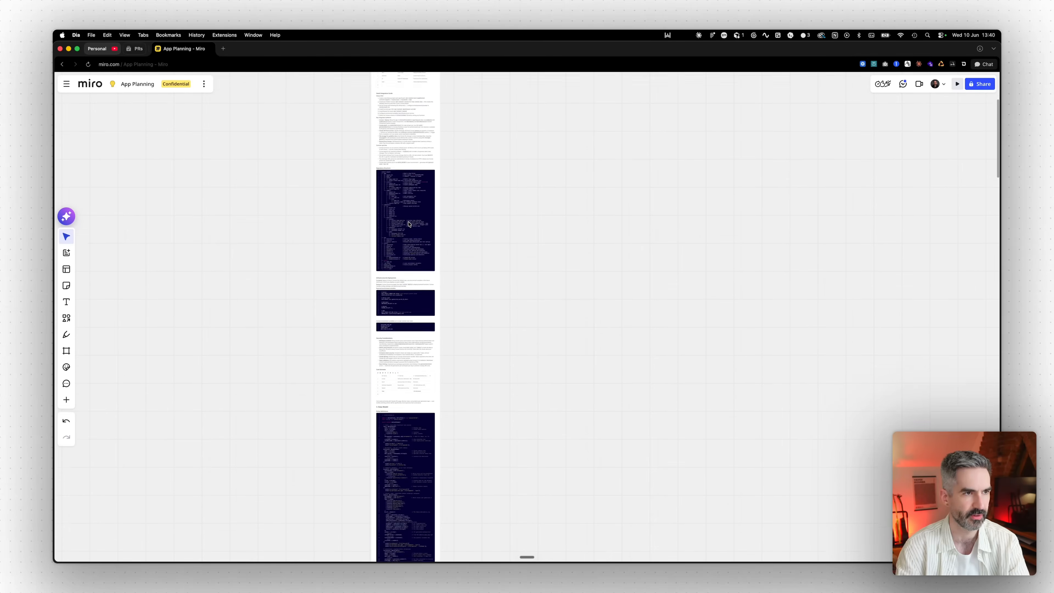
scroll(409, 226, "up", 10)
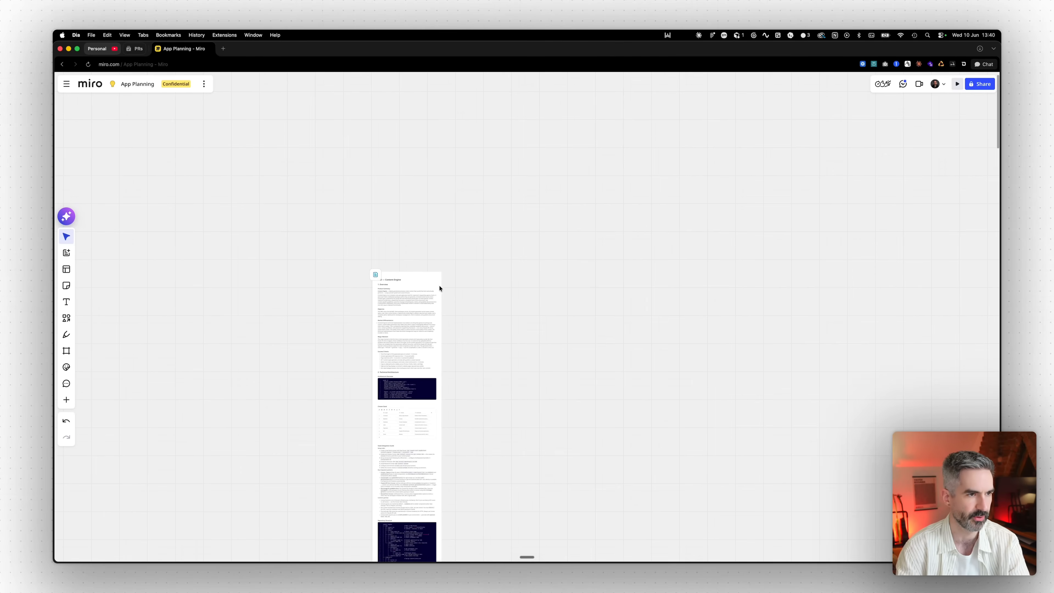
scroll(441, 290, "up", 10)
scroll(441, 291, "down", 10)
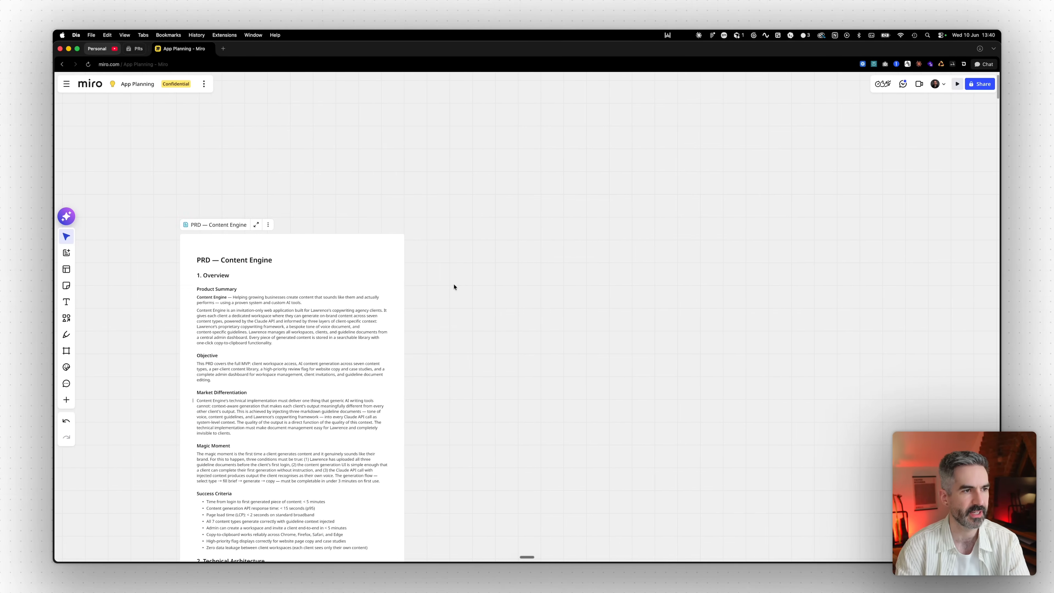
scroll(460, 285, "down", 3)
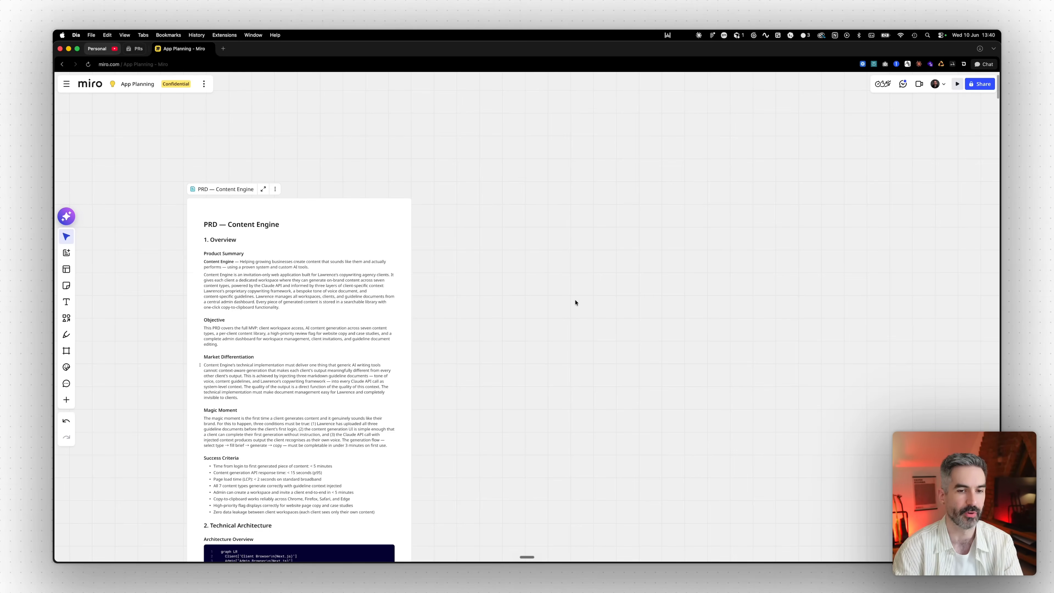
- Ask Sidekick to research and create a canvas document outlining best-practice onboarding flow for a web app with monthly subscription pricing
left_click(67, 216)
scroll(541, 253, "down", 1)
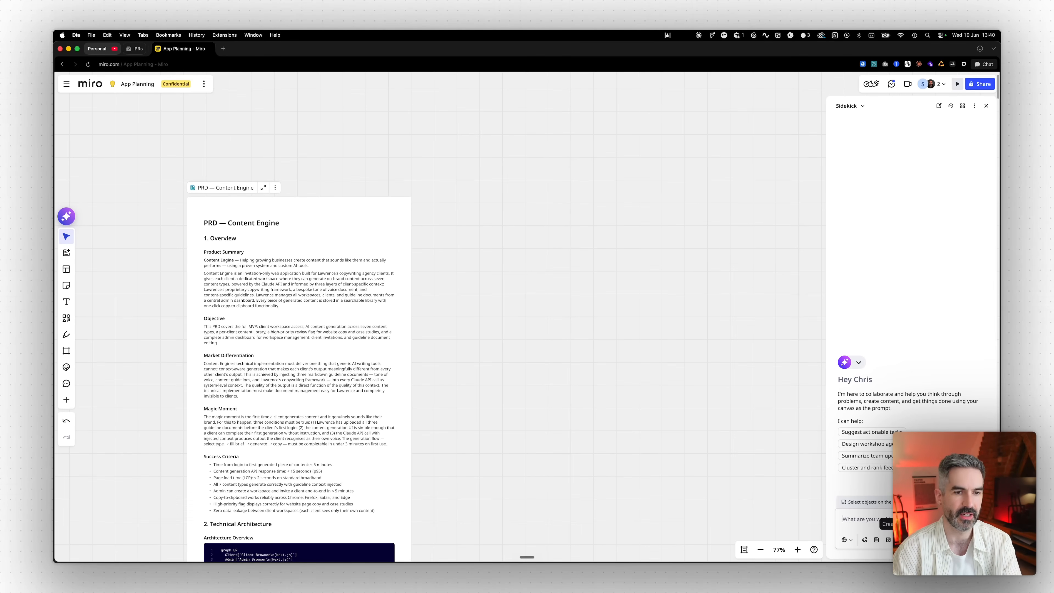
key("fn")
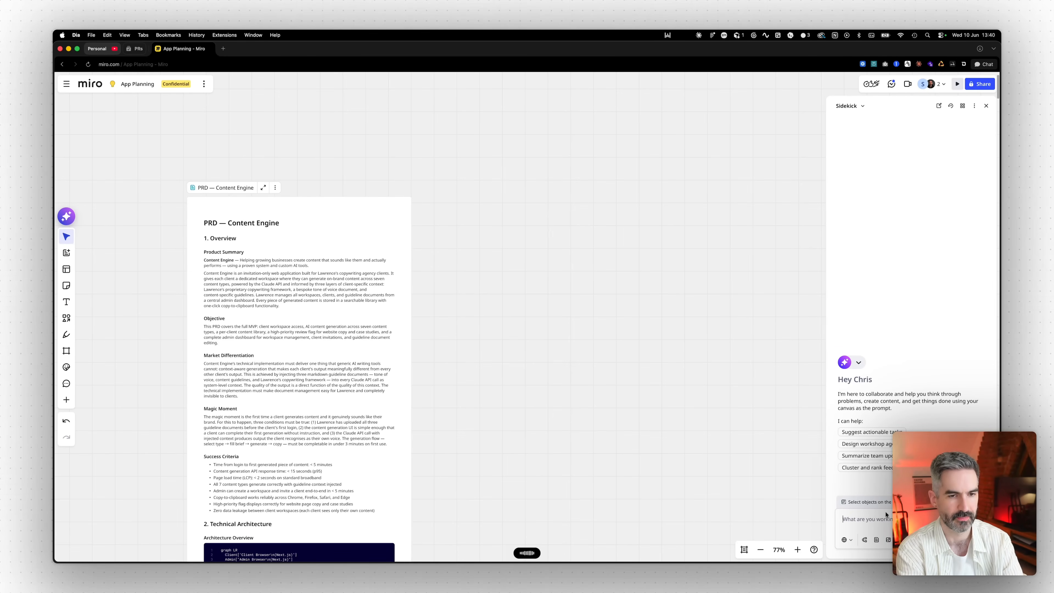
key("Return")
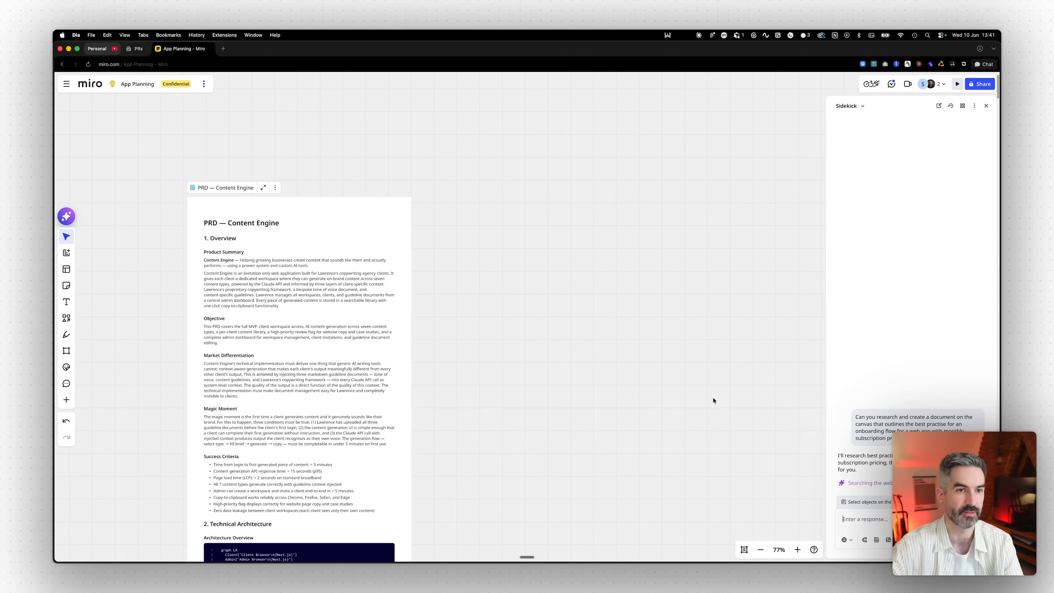
- Review the generated onboarding best practices document, add it to the canvas and move it closer to the PRD
scroll(720, 353, "right", 3)
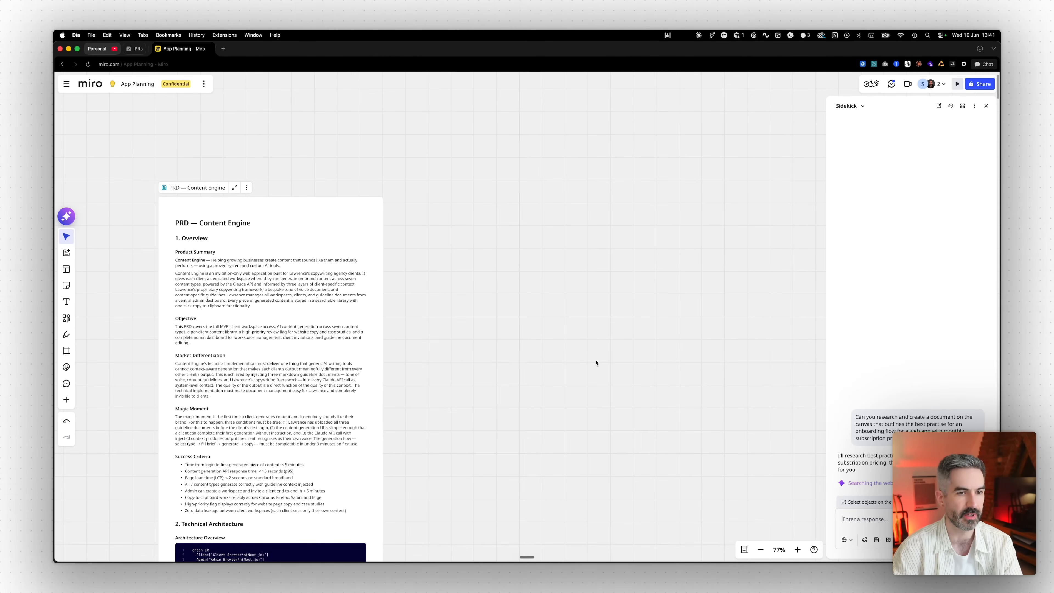
scroll(597, 361, "right", 2)
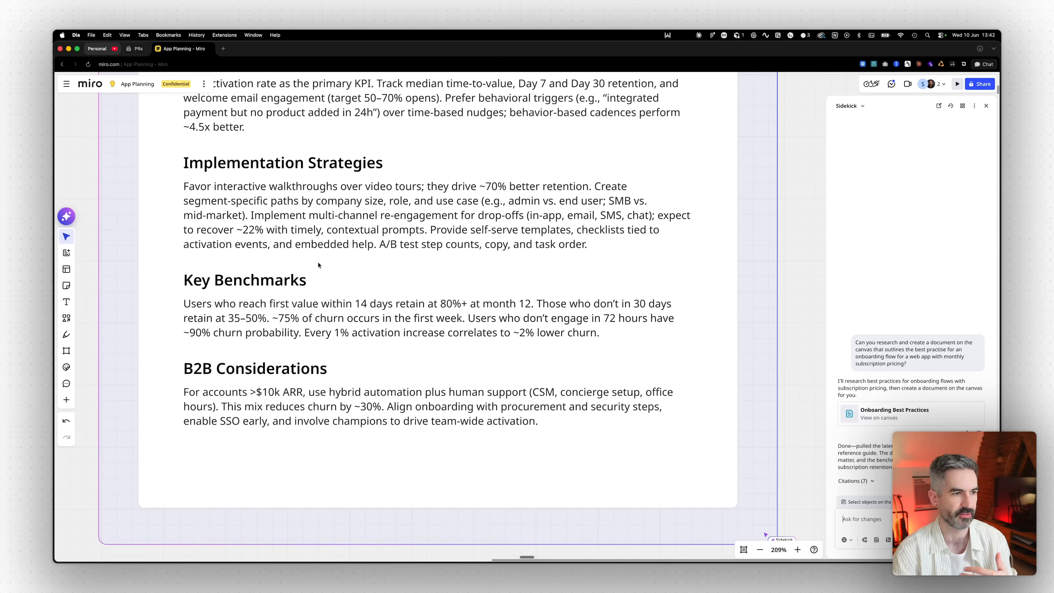
scroll(318, 265, "up", 5)
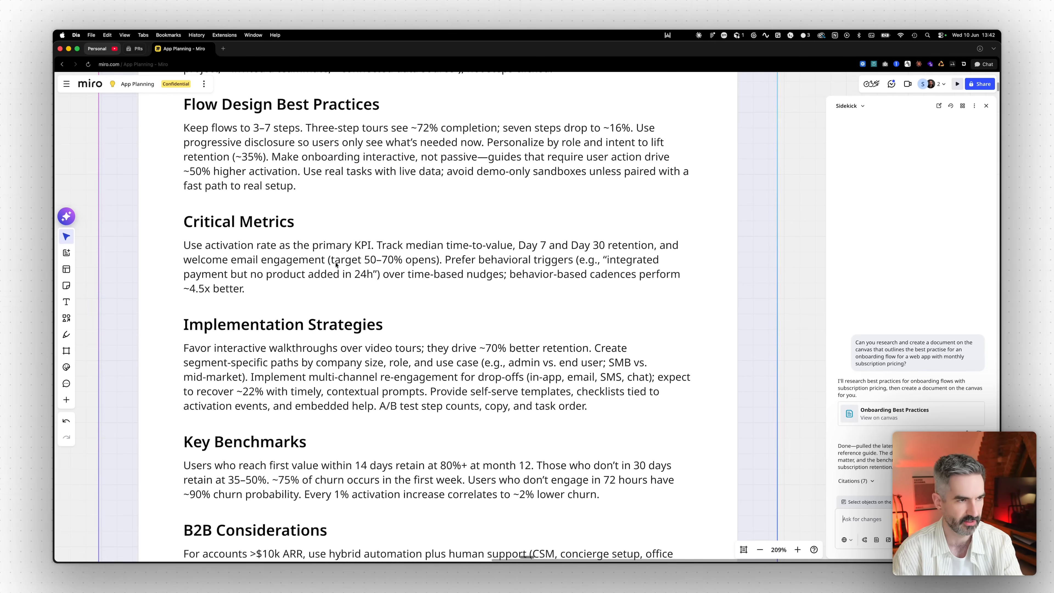
scroll(336, 264, "down", 10)
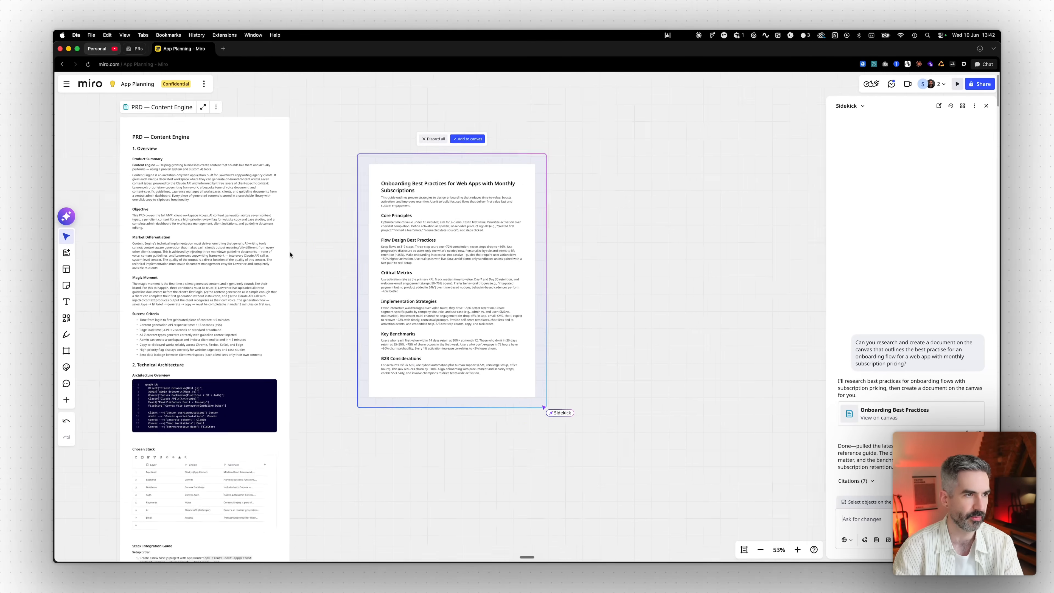
scroll(290, 254, "up", 2)
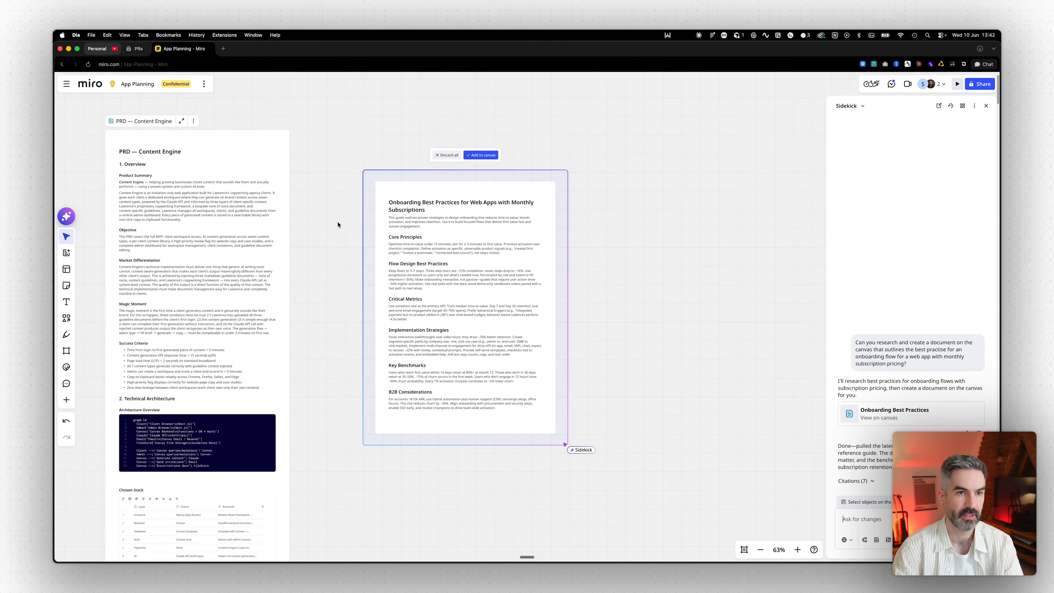
scroll(337, 224, "right", 1)
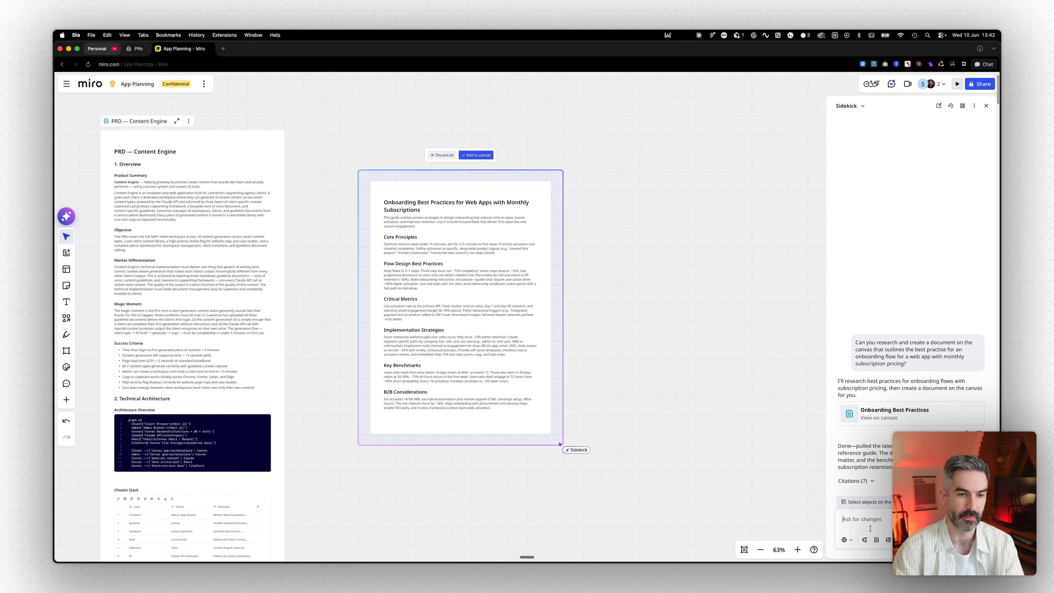
left_click(476, 155)
left_click_drag(452, 172, 399, 144)
left_click(536, 221)
scroll(566, 217, "right", 5)
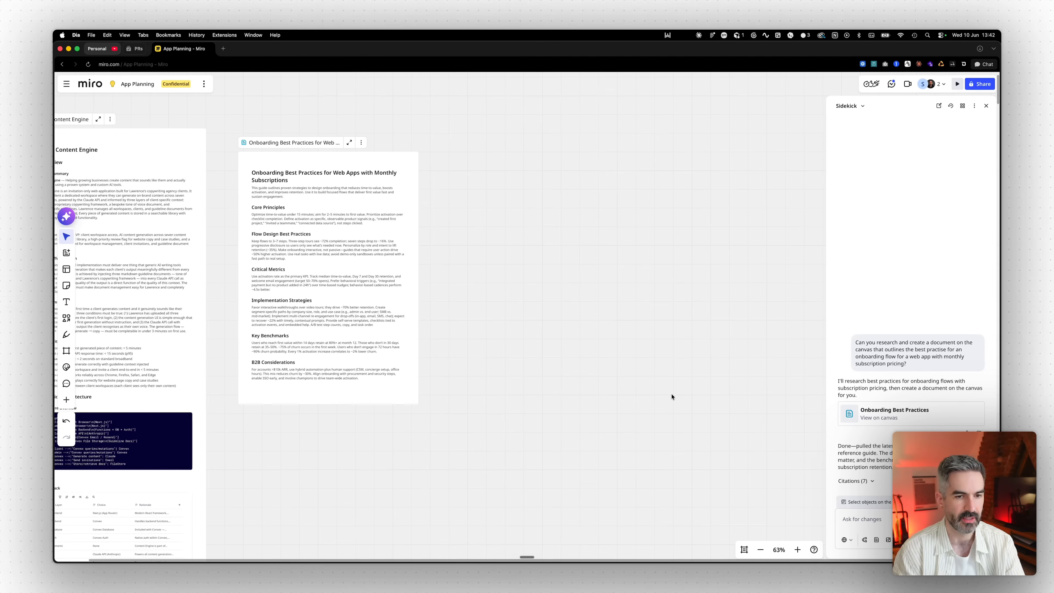
- Ask Sidekick to combine the app's PRD with the onboarding best practices document into a new canvas document listing the onboarding steps to create
key("fn")
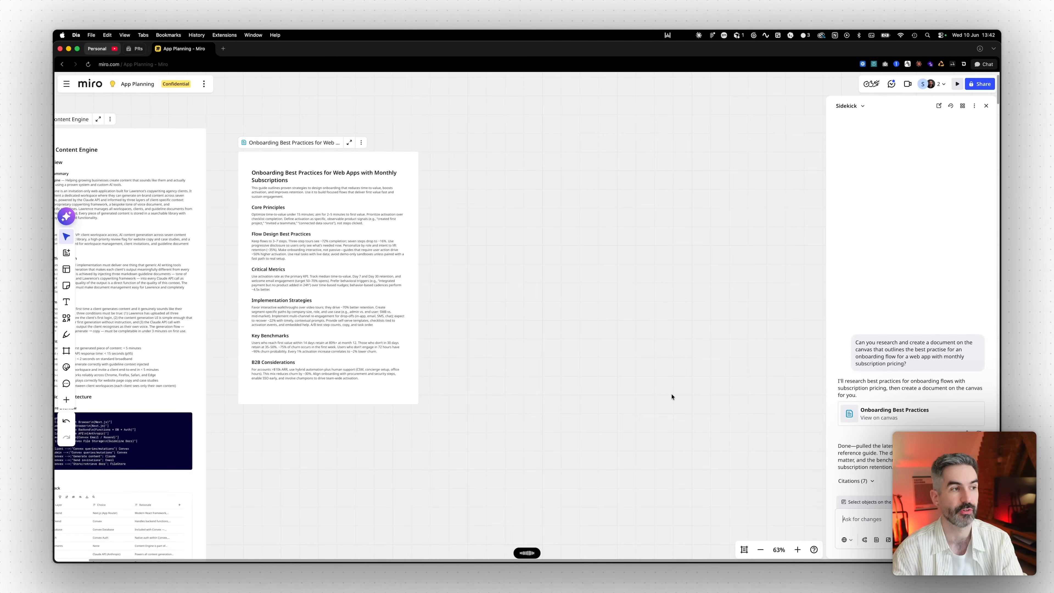
key("super+v")
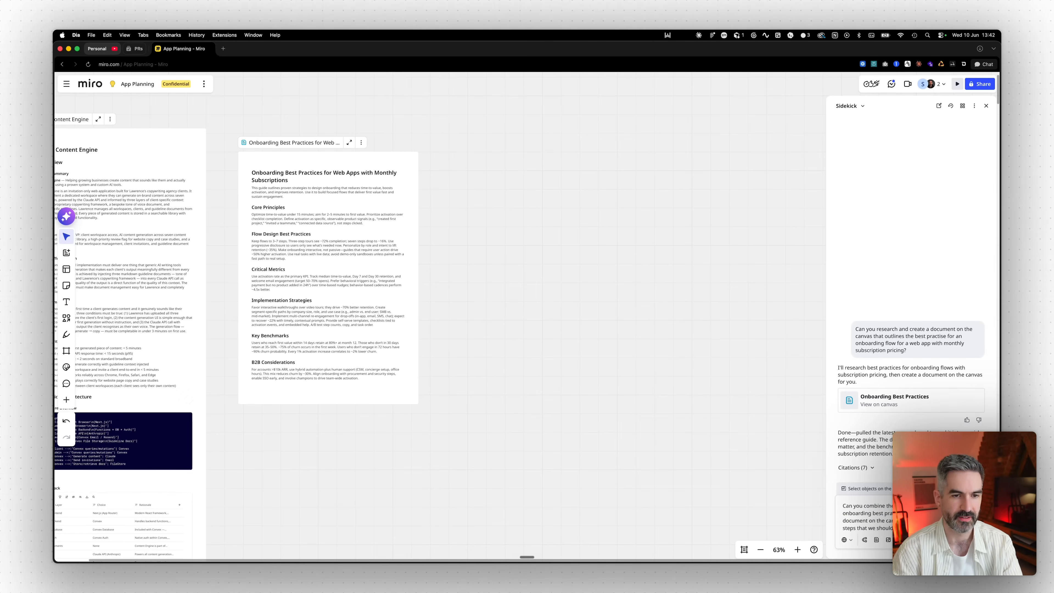
key("Return")
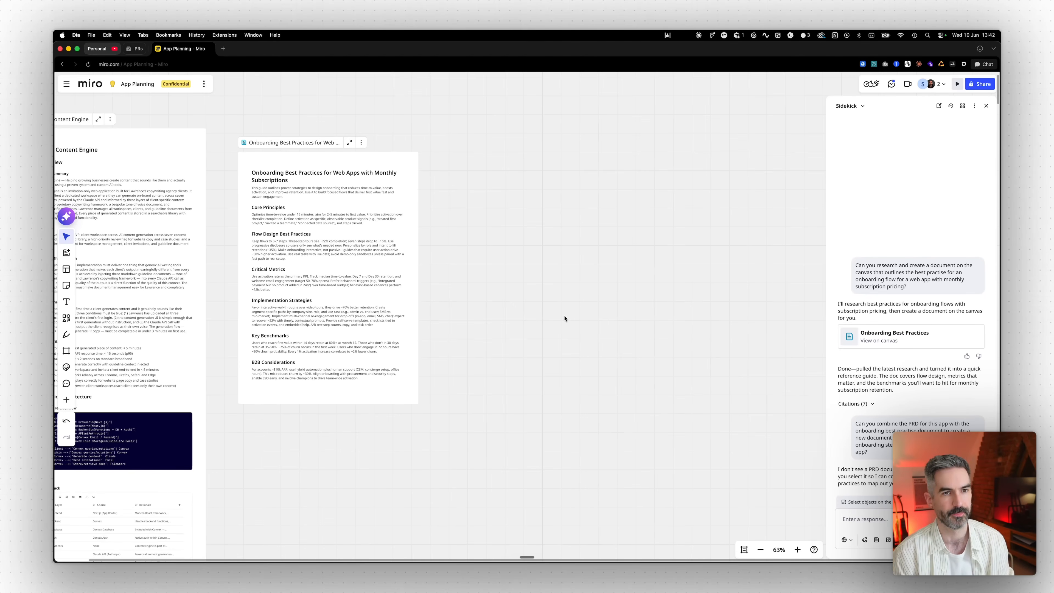
- Select the PRD and the onboarding best practices document as context and resend the same combining request to Sidekick
scroll(427, 204, "left", 4)
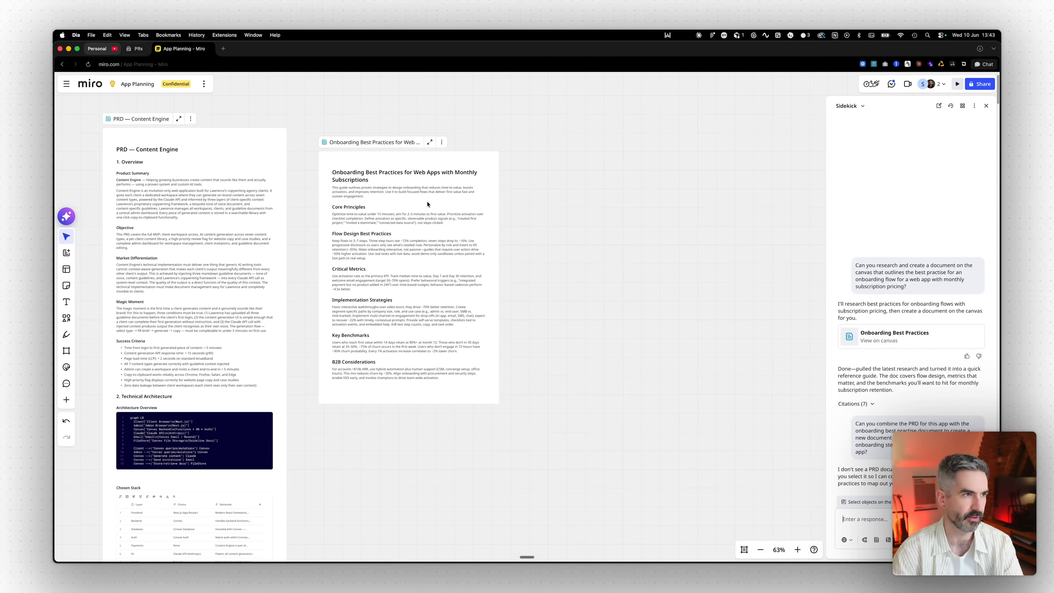
scroll(195, 126, "up", 1)
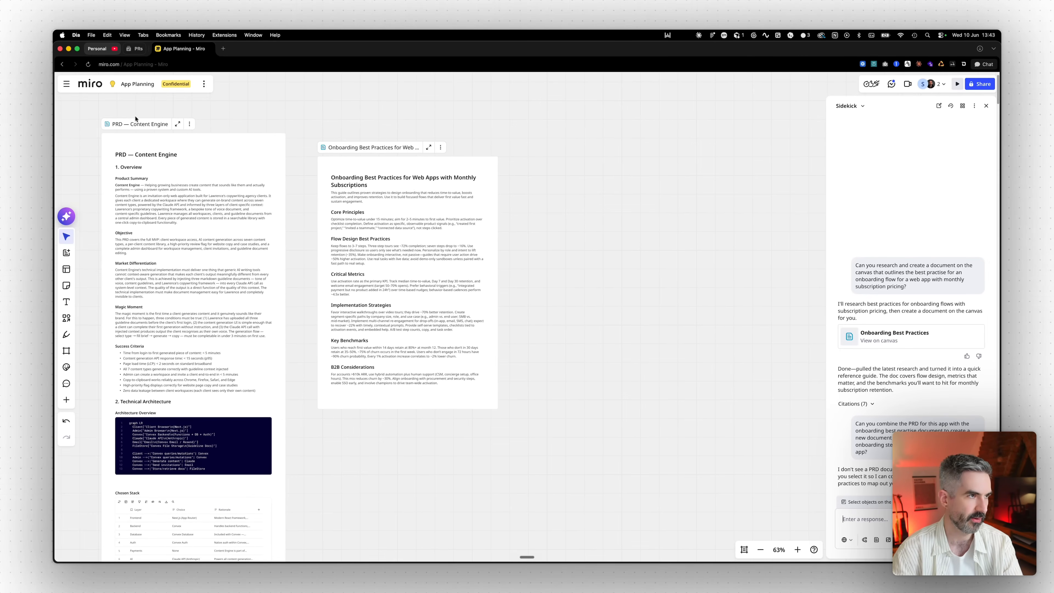
left_click(213, 145)
scroll(249, 145, "right", 2)
scroll(446, 206, "left", 4)
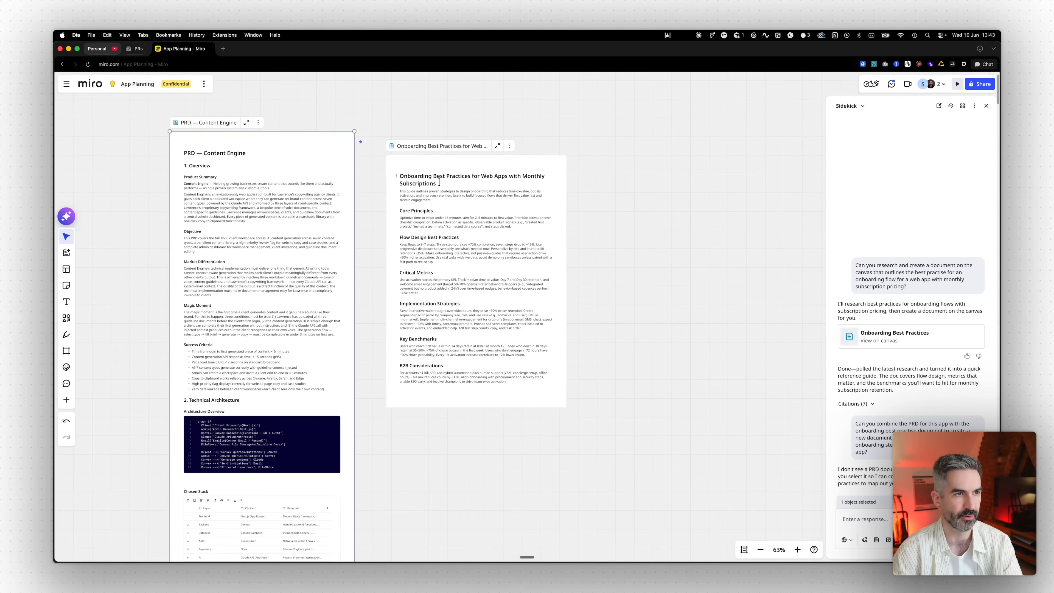
left_click(457, 167, "shift")
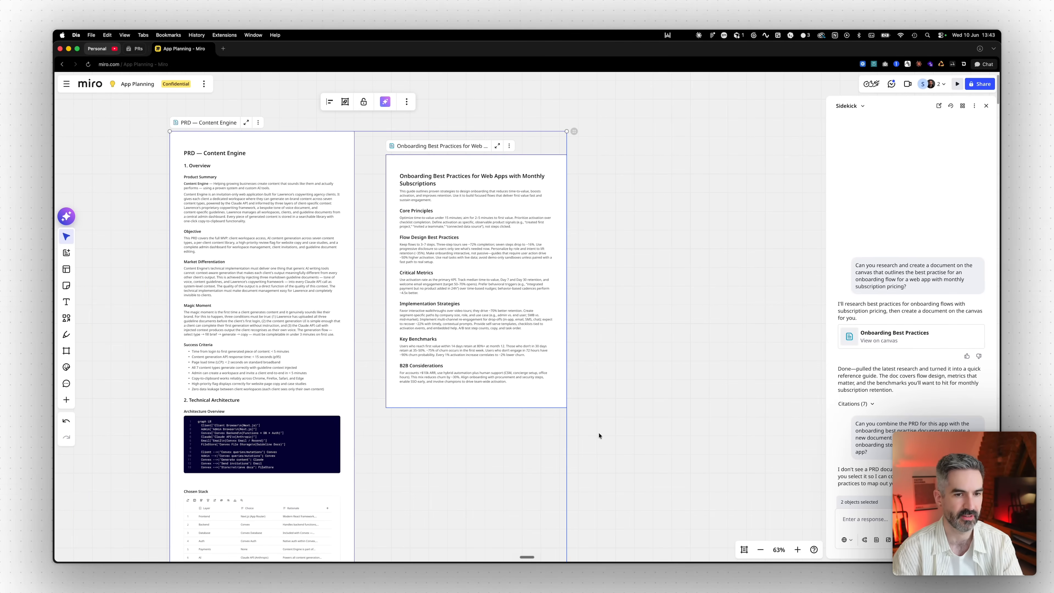
triple_click(866, 448)
key("super+c")
left_click(856, 517)
key("super+v")
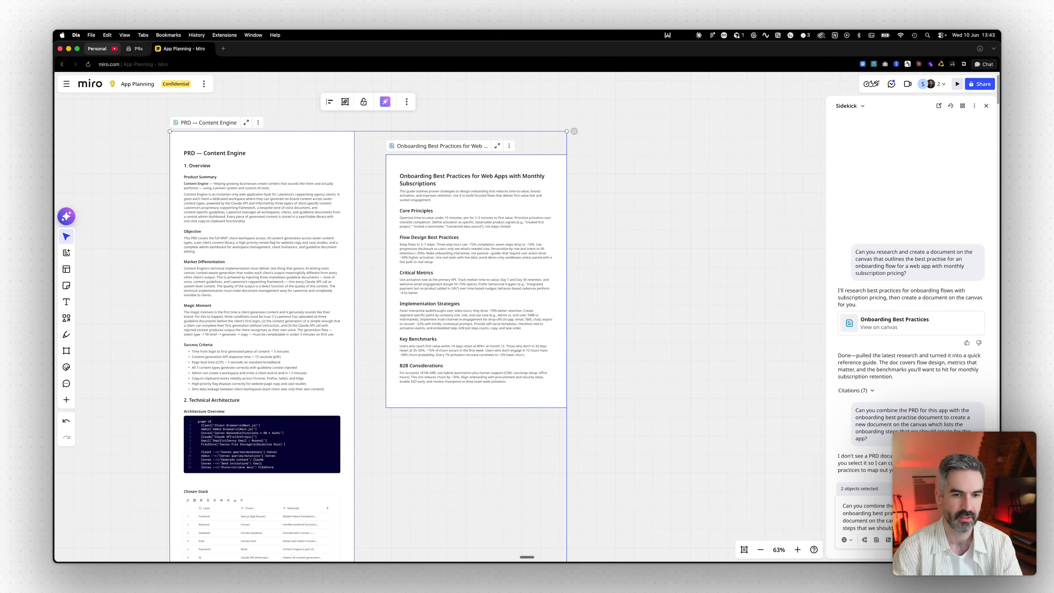
key("Return")
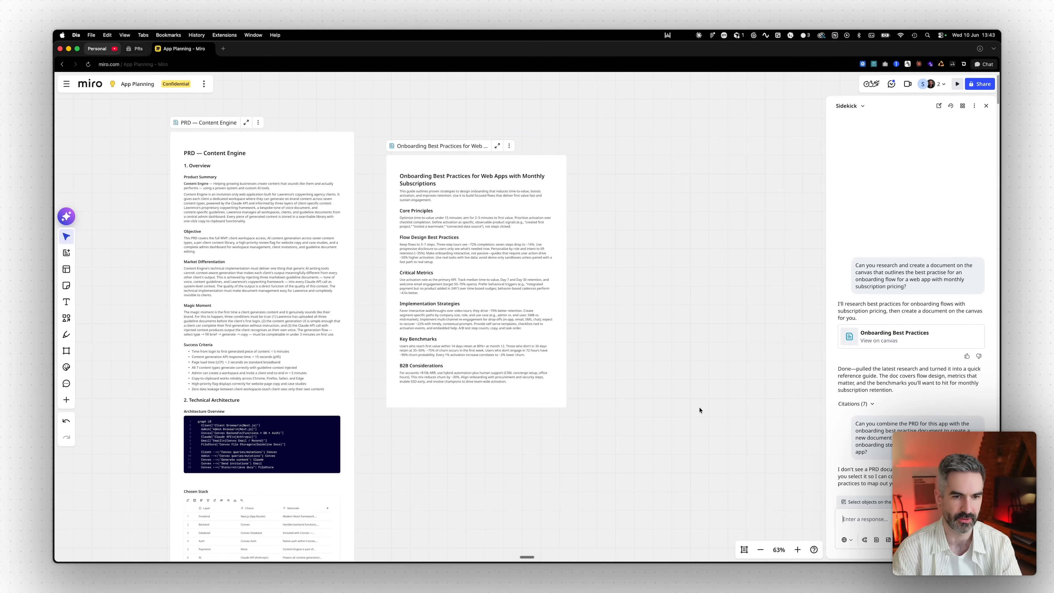
- Follow the new document on the canvas as it is generated, checking its activation event and first onboarding steps
scroll(706, 394, "right", 1)
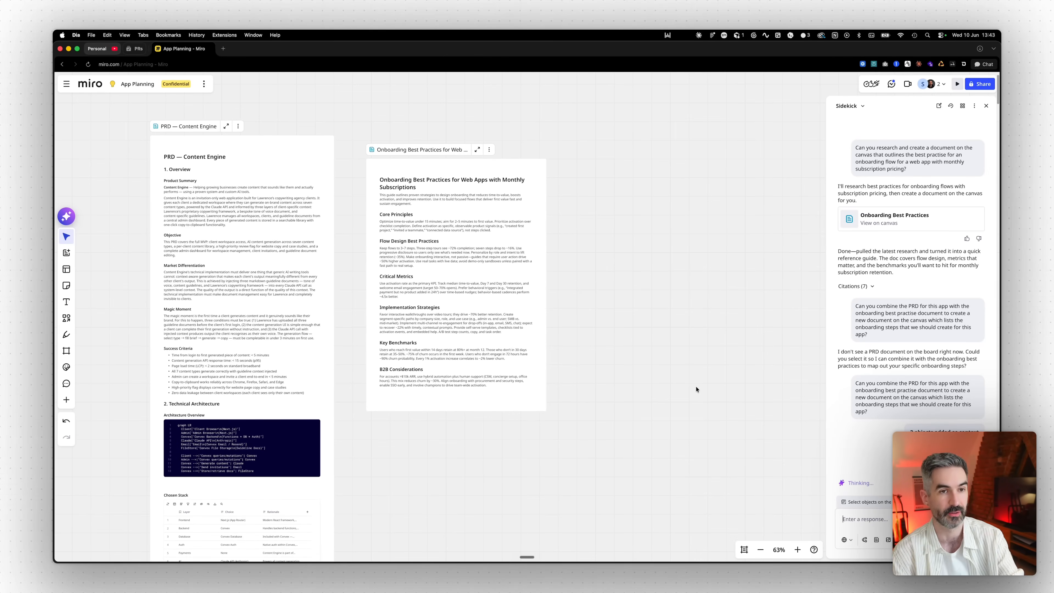
scroll(697, 389, "right", 1)
scroll(696, 386, "right", 3)
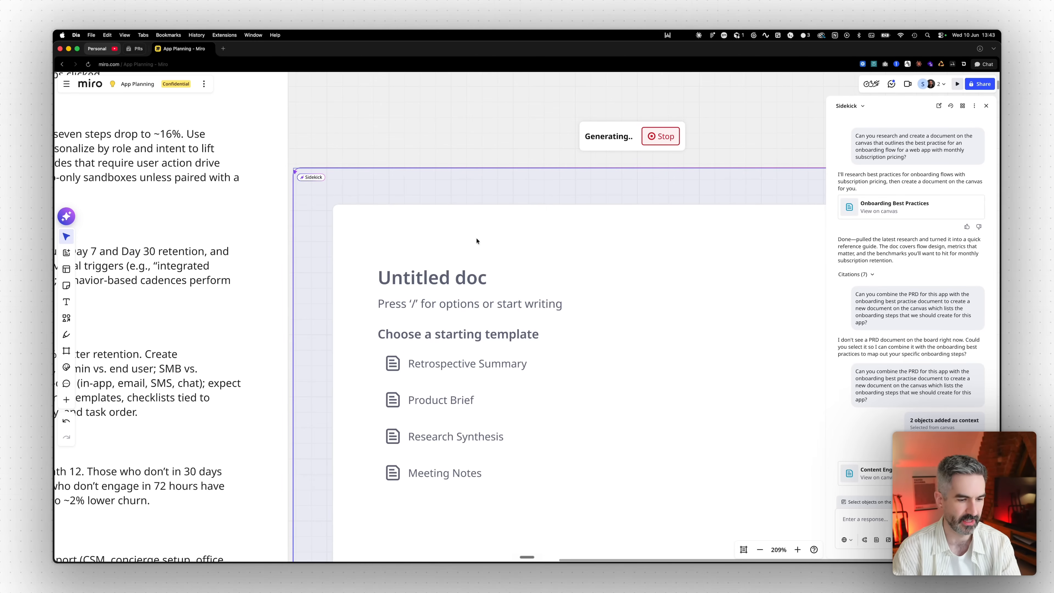
scroll(475, 239, "down", 10)
scroll(493, 247, "right", 1)
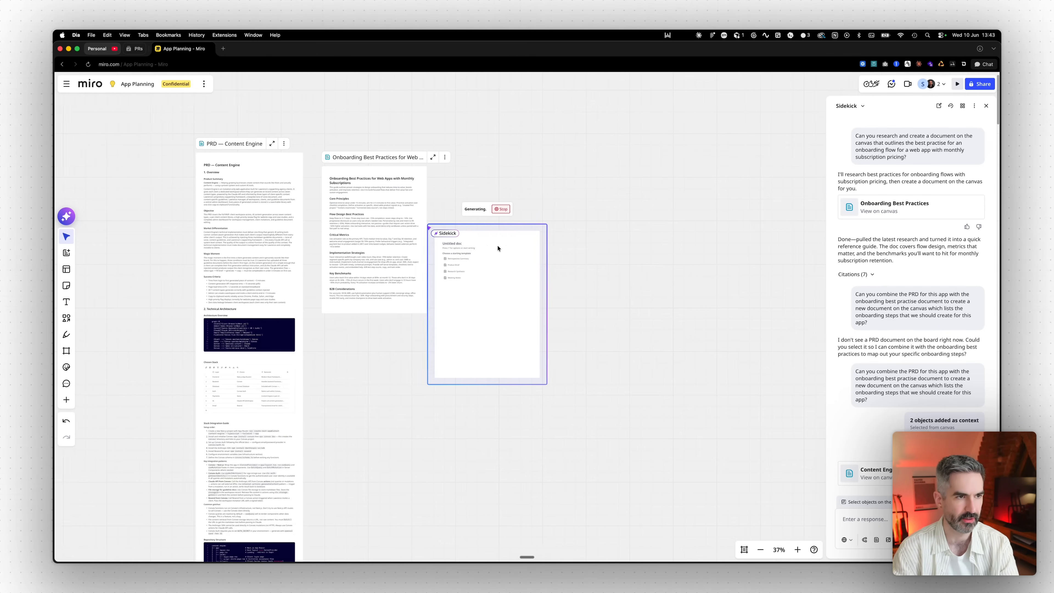
scroll(484, 253, "up", 10)
scroll(485, 253, "down", 3)
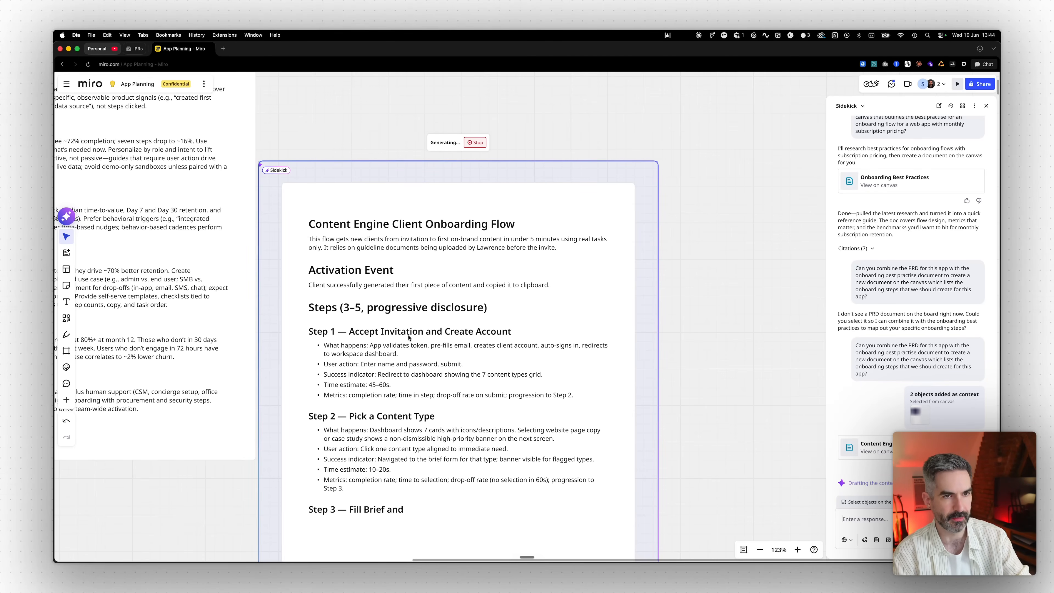
scroll(432, 336, "down", 5)
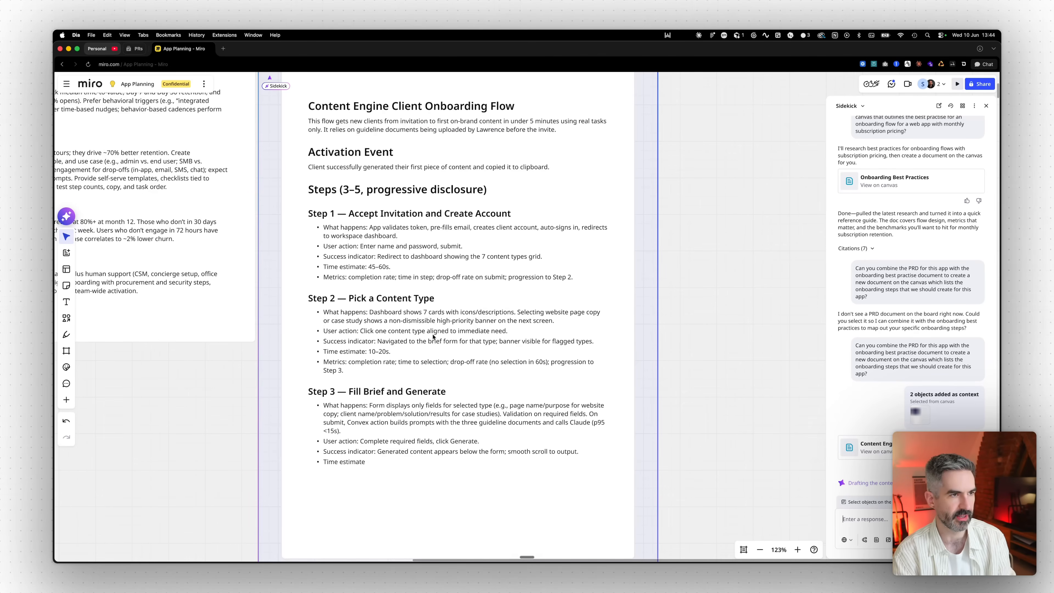
scroll(363, 226, "up", 1)
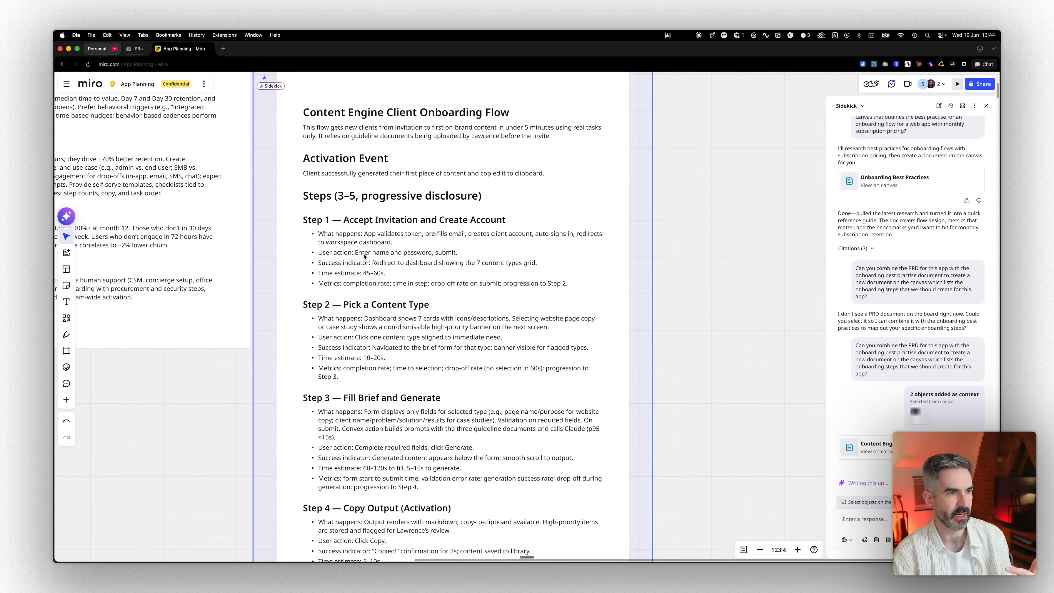
scroll(377, 254, "down", 1)
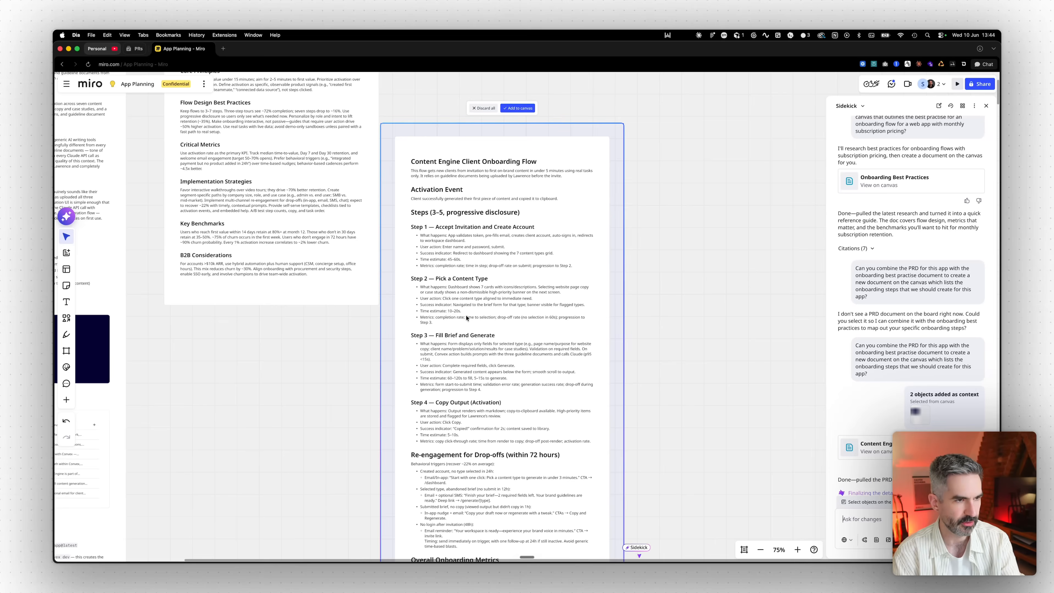
- Read the Content Engine Client Onboarding Flow document through its steps, drop-off re-engagement, overall metrics, and preconditions and safeguards
scroll(468, 311, "up", 5)
scroll(468, 311, "right", 1)
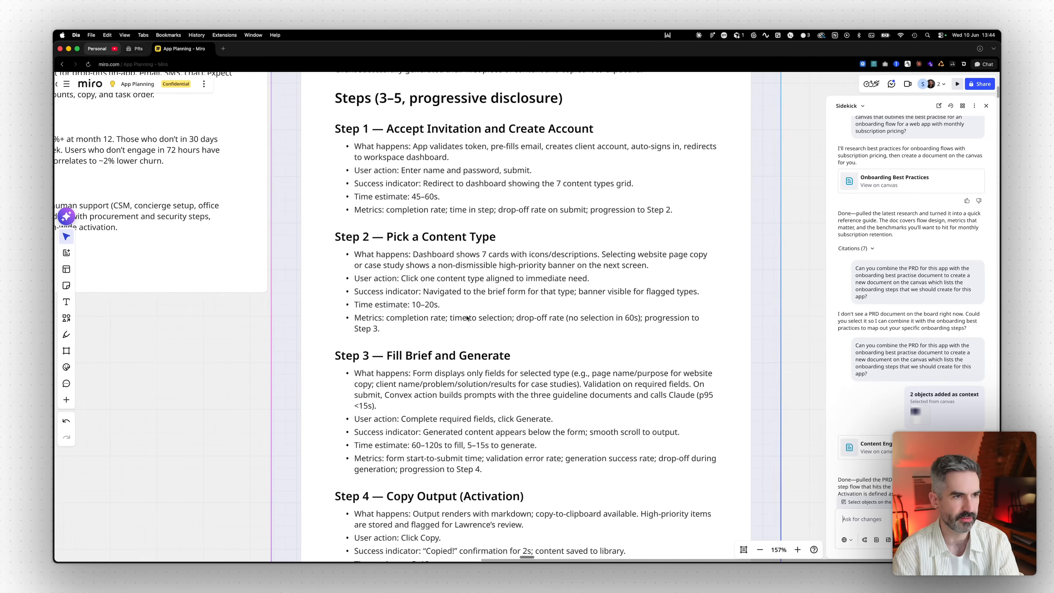
scroll(468, 311, "right", 2)
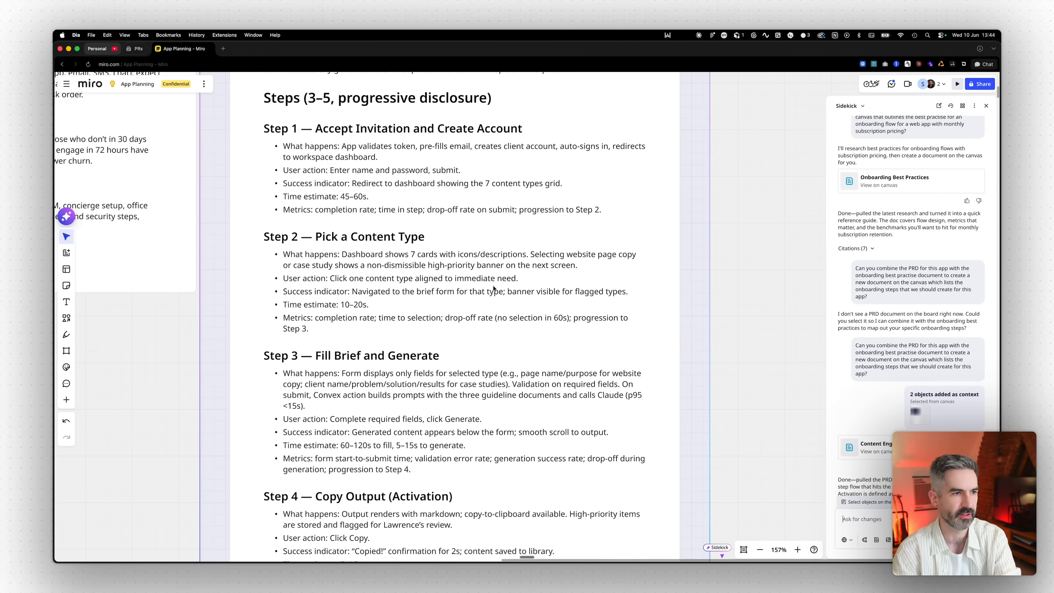
scroll(481, 289, "down", 3)
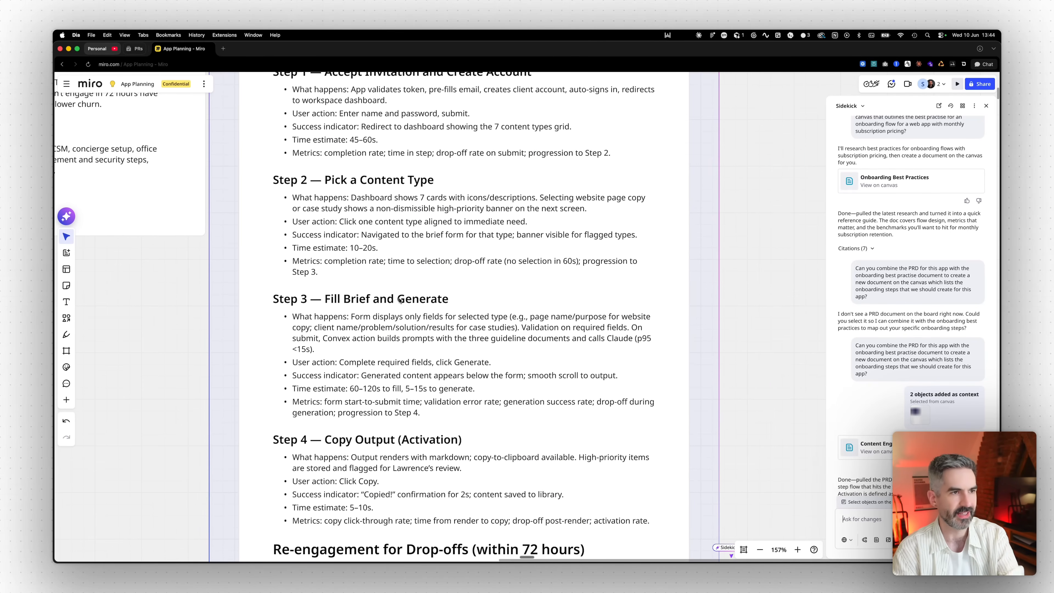
scroll(400, 300, "down", 1)
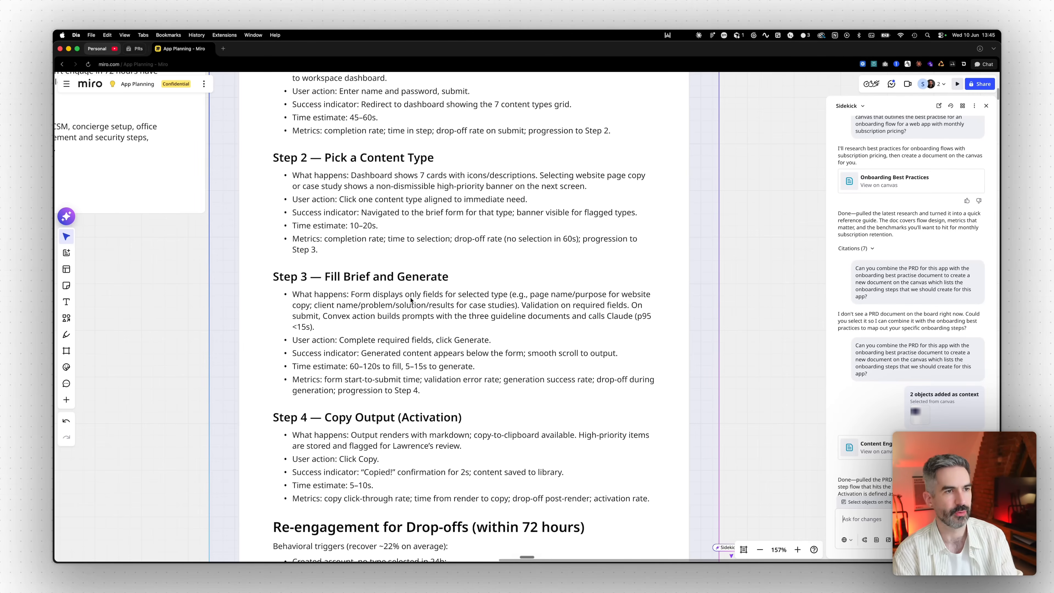
scroll(410, 299, "down", 4)
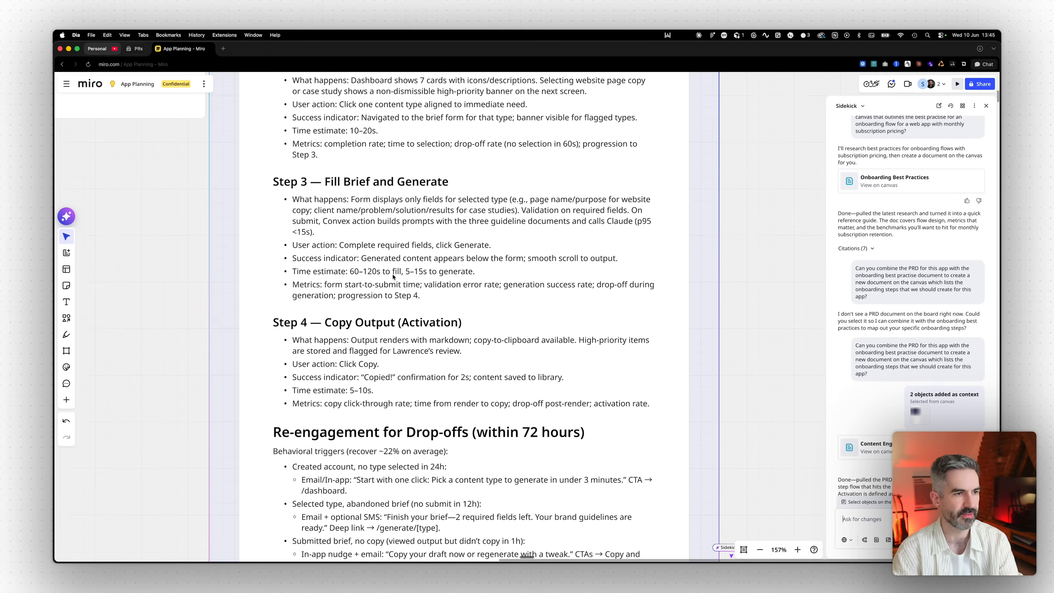
scroll(394, 277, "down", 7)
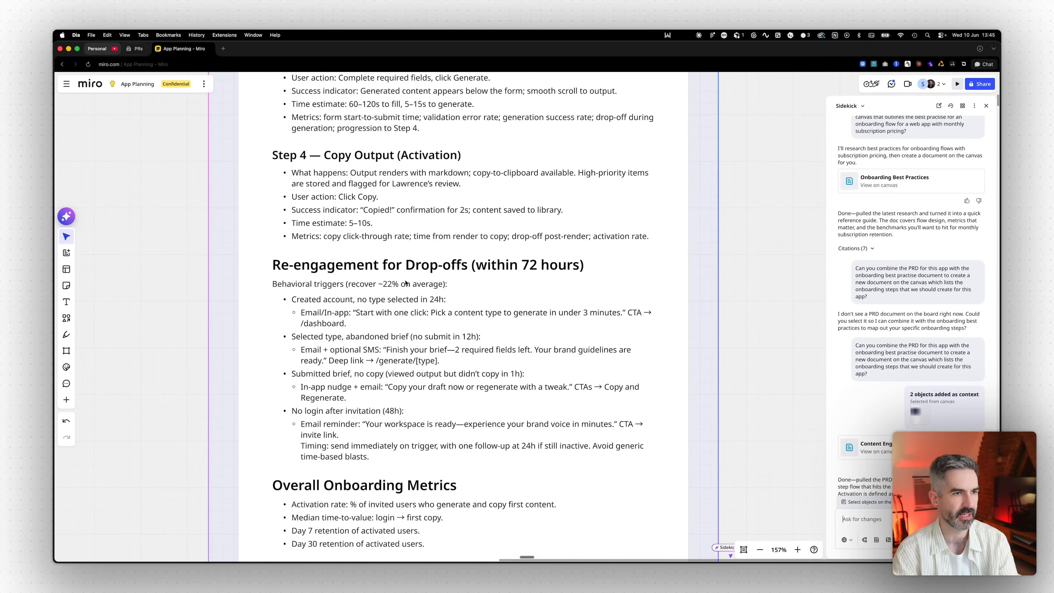
scroll(444, 288, "down", 5)
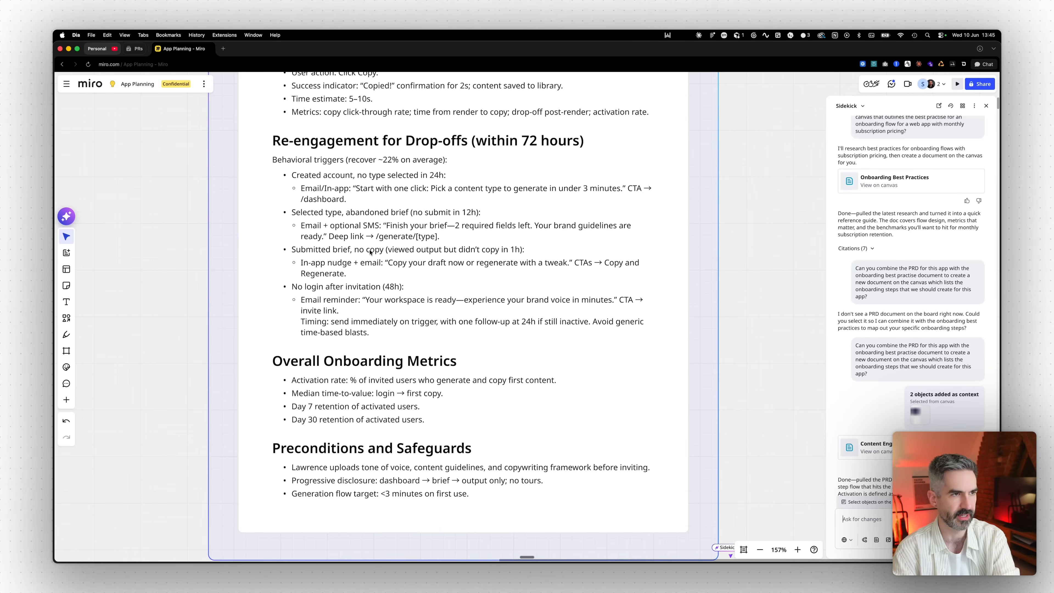
scroll(344, 353, "down", 1)
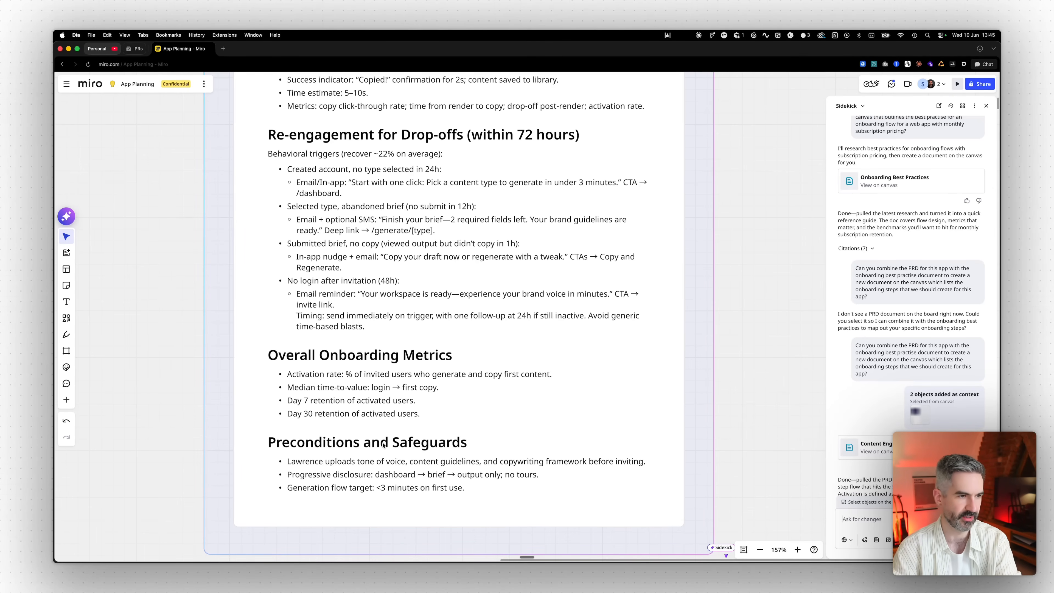
scroll(506, 283, "down", 10)
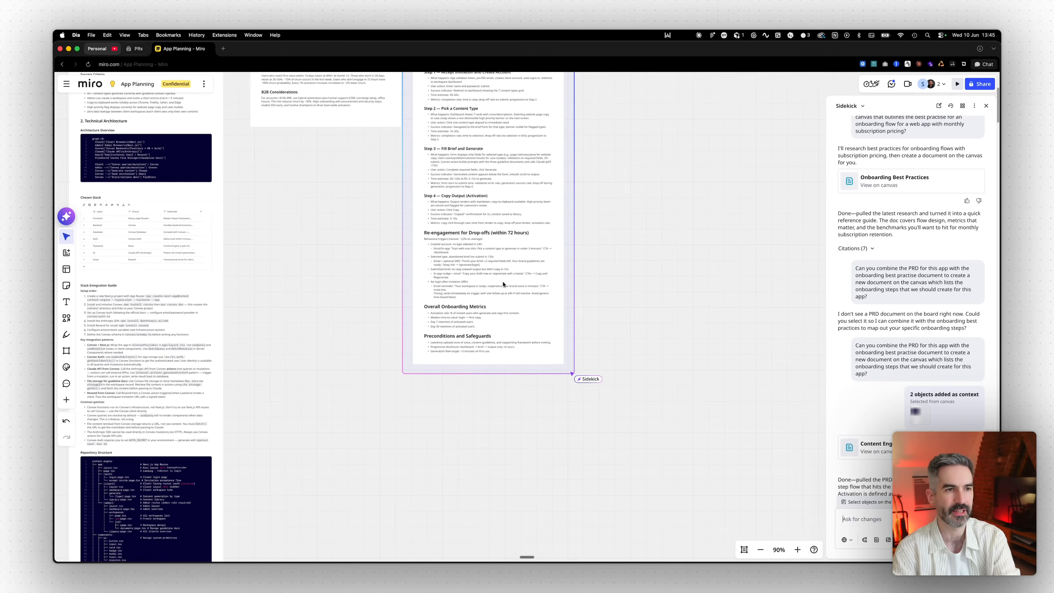
scroll(506, 278, "up", 3)
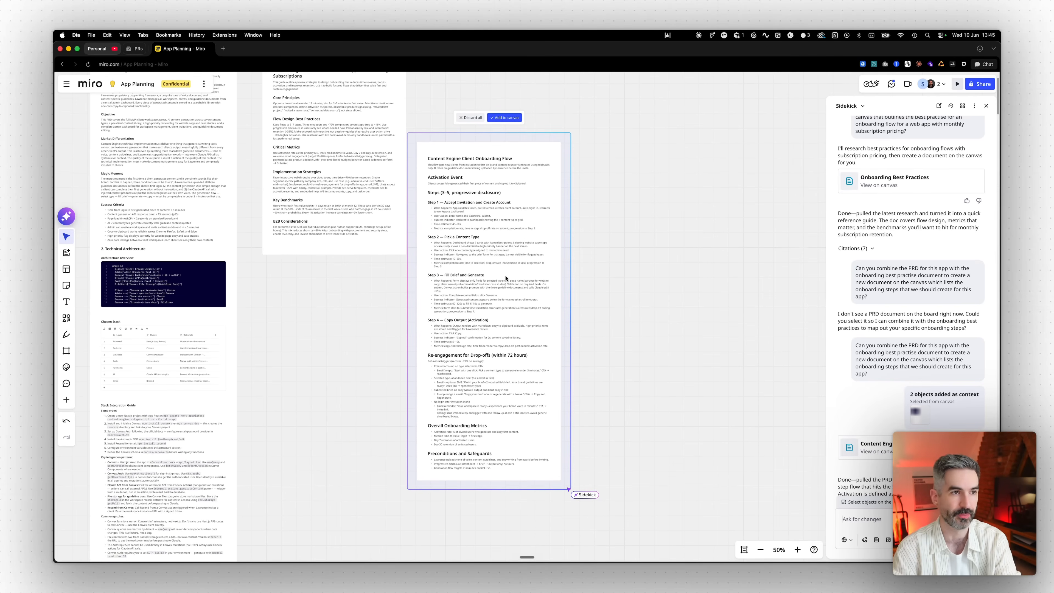
- Add the Content Engine Client Onboarding Flow document to the canvas and move it up beside the best practices document
left_click(504, 118)
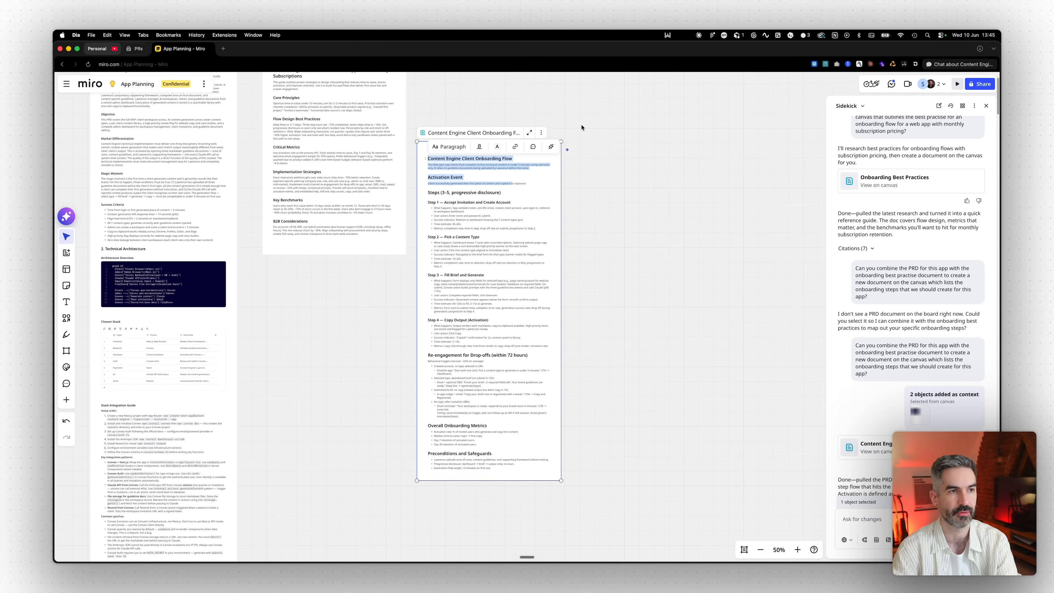
left_click_drag(516, 145, 469, 174)
left_click(543, 204)
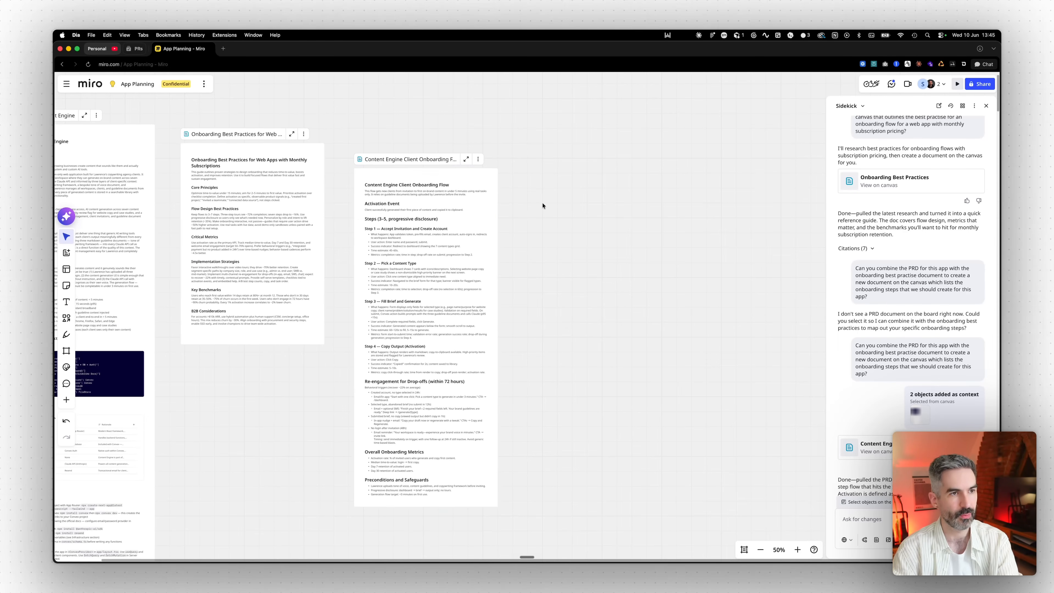
- Select the client onboarding flow document and the PRD as context and ask Sidekick to create an onboarding flow prototype based on the PRD's app idea
left_click_drag(549, 196, 515, 181)
left_click(393, 159)
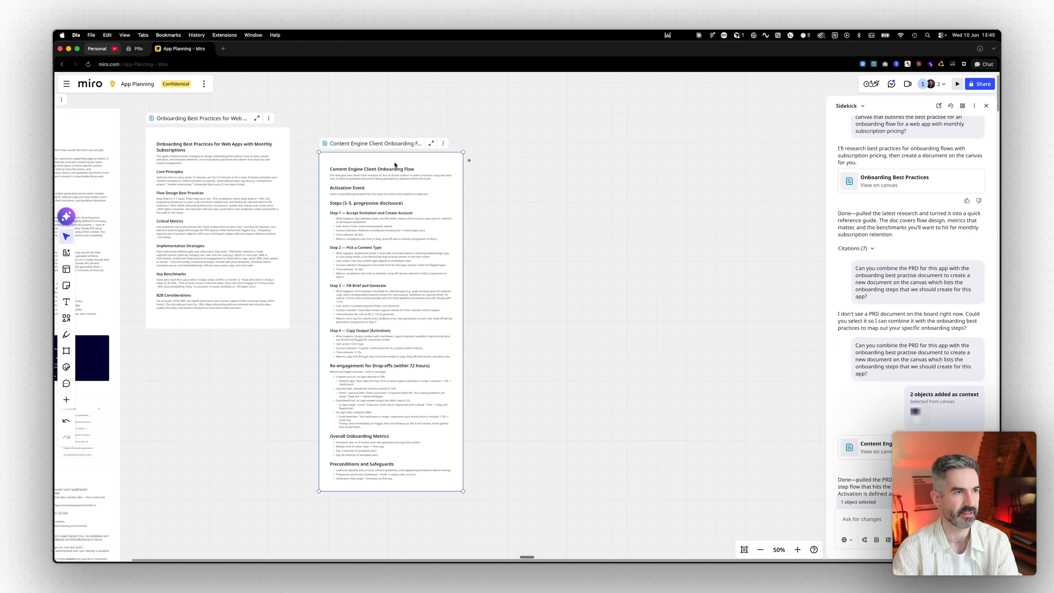
left_click_drag(280, 187, 458, 207)
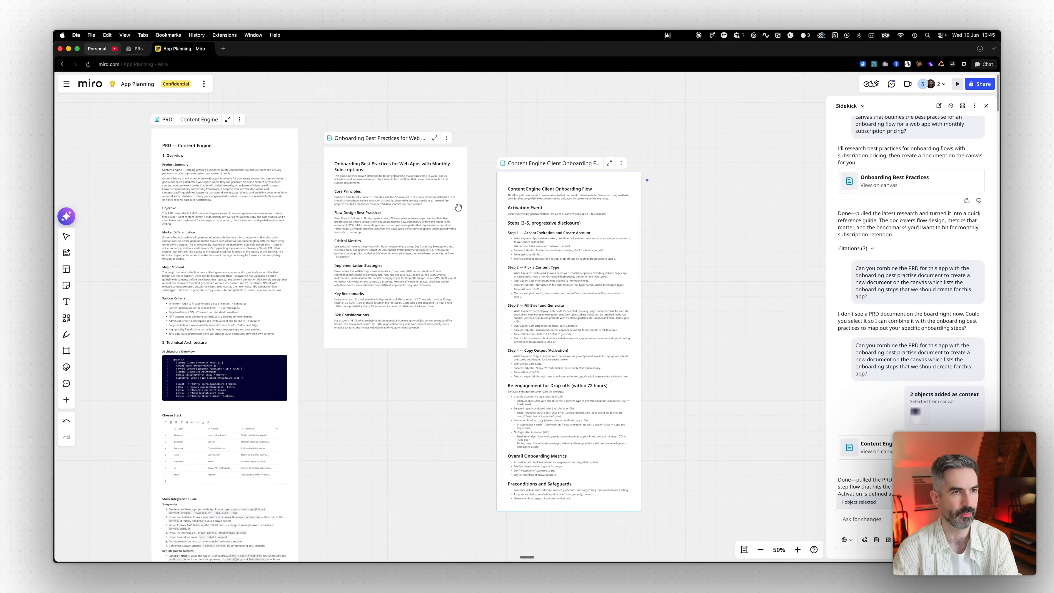
left_click(258, 140, "shift")
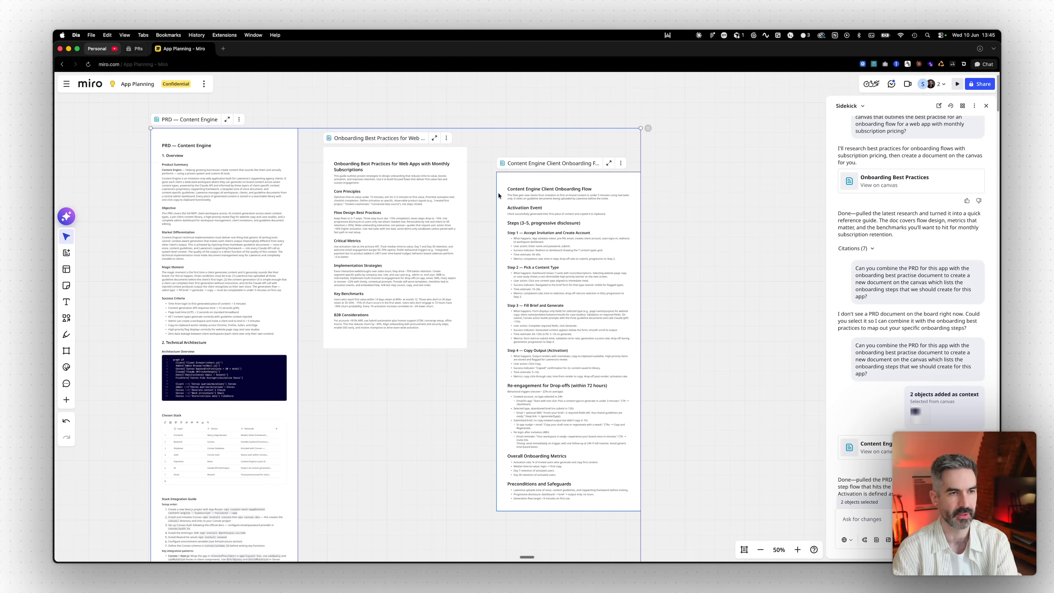
scroll(677, 275, "right", 5)
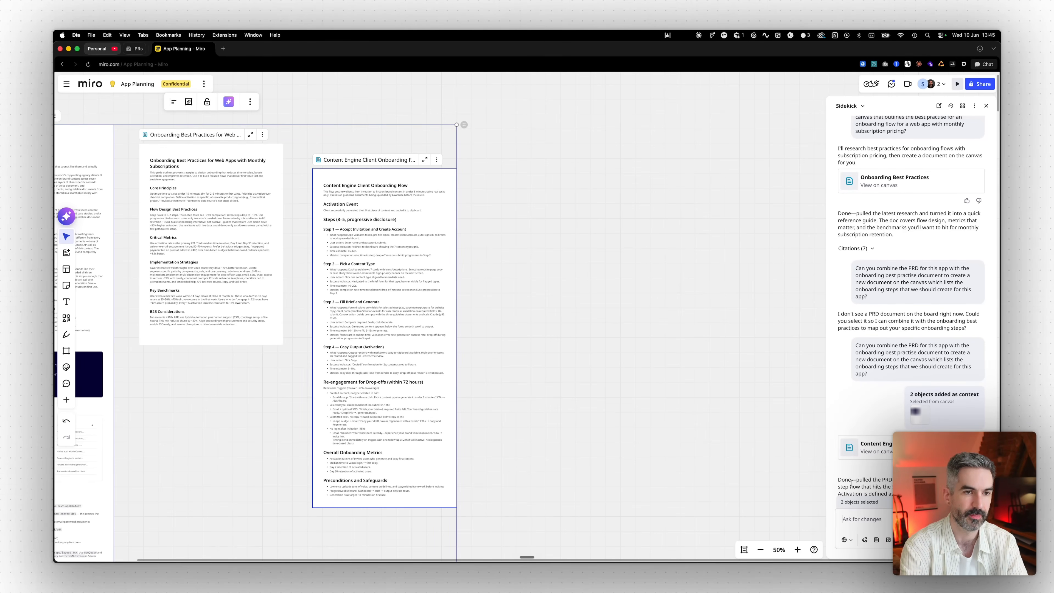
key("fn")
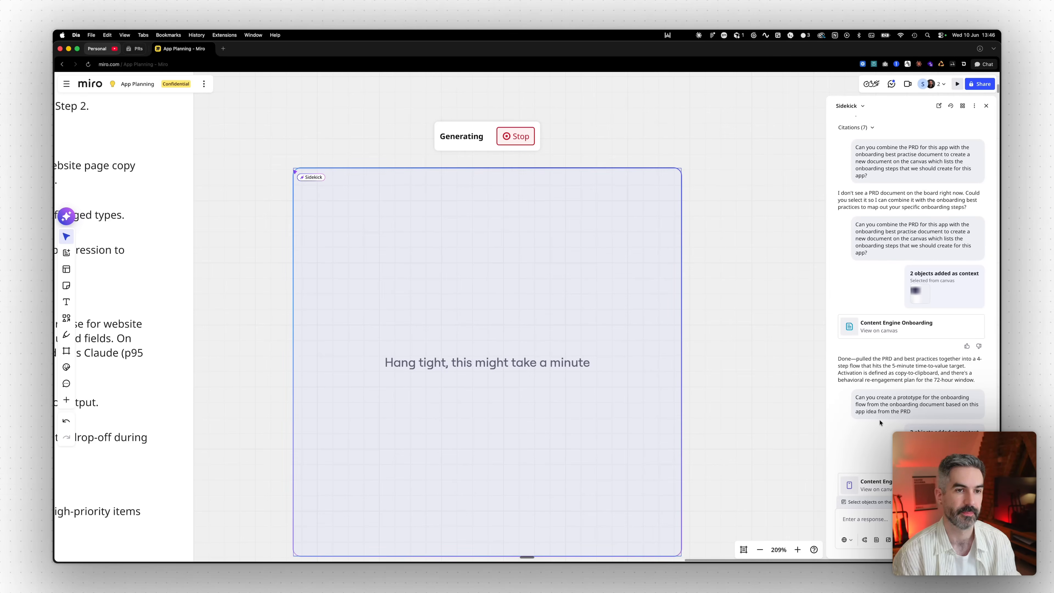
scroll(264, 236, "down", 10)
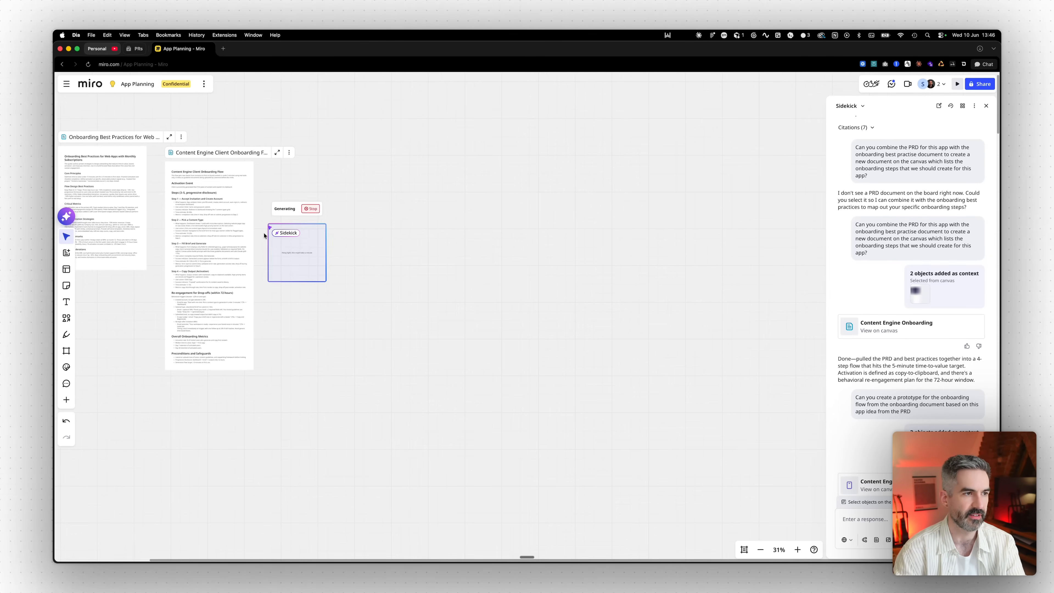
scroll(341, 224, "left", 5)
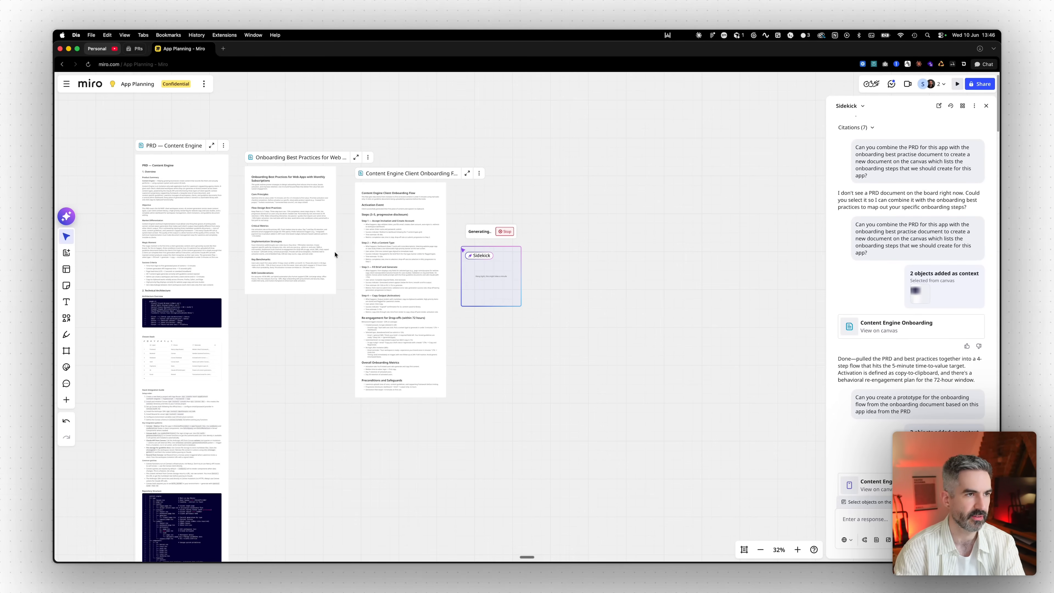
- Comment "Not sure about, let's change it to 6 steps instead" on the completion-rate text under Flow Design Best Practices in the best practices document
scroll(336, 251, "up", 10)
scroll(456, 299, "up", 1)
scroll(477, 316, "down", 8)
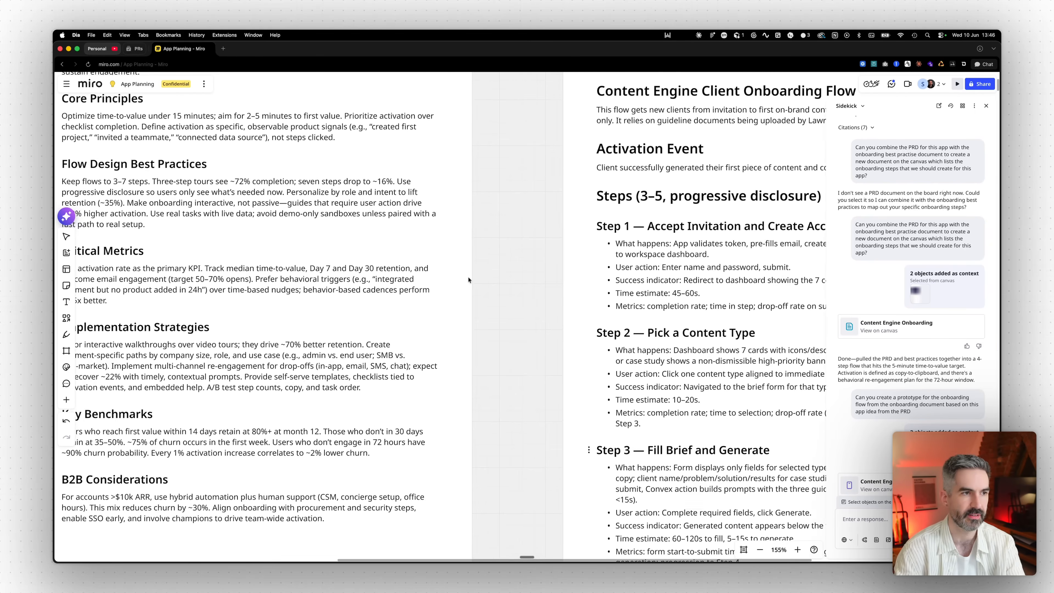
scroll(559, 291, "left", 3)
scroll(560, 291, "down", 2)
scroll(560, 291, "left", 1)
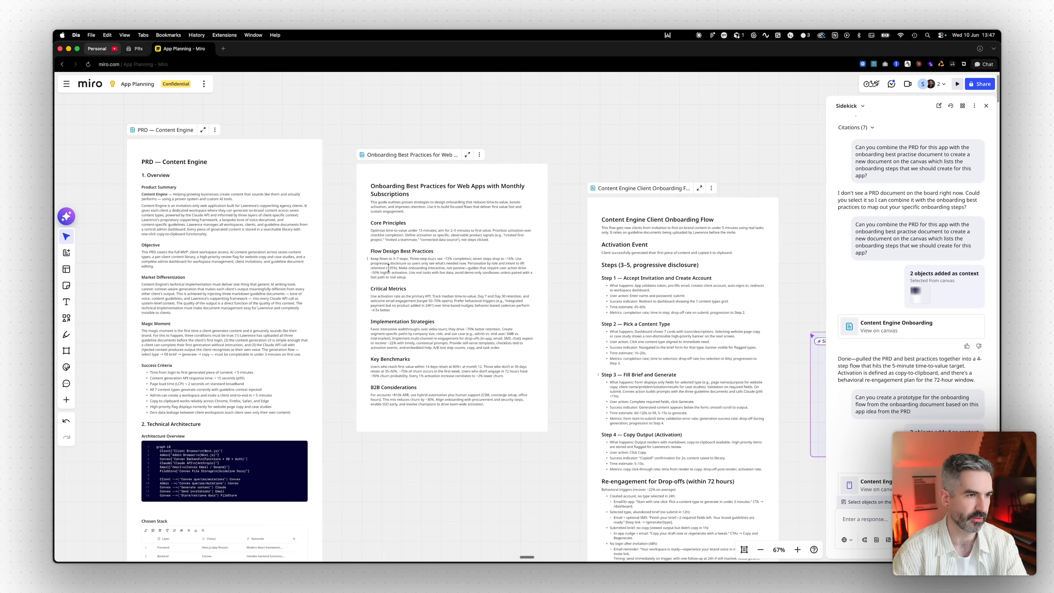
left_click(462, 261)
left_click_drag(433, 259, 491, 260)
left_click(538, 247)
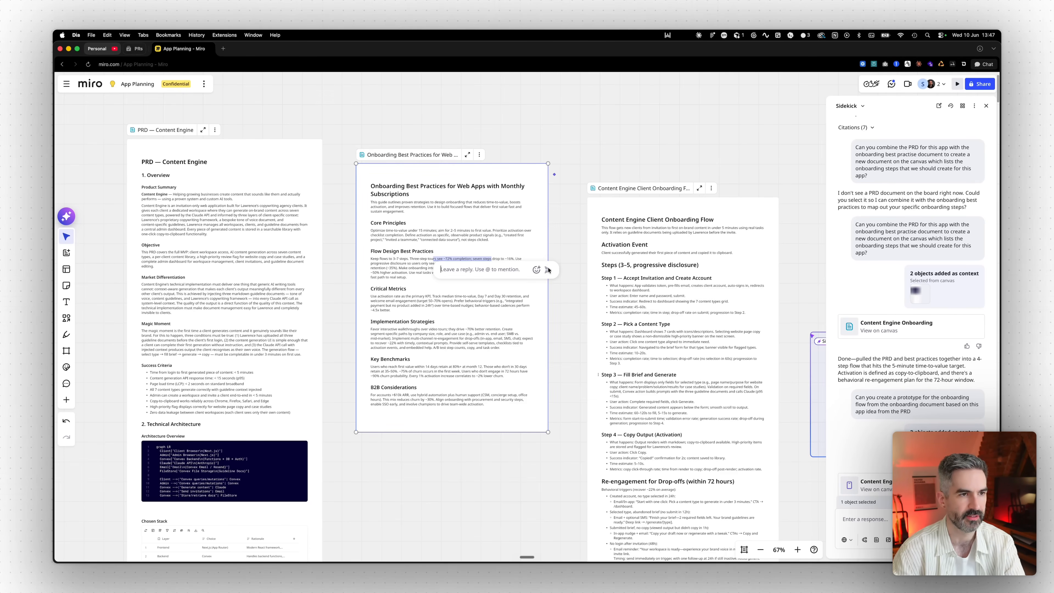
type("No")
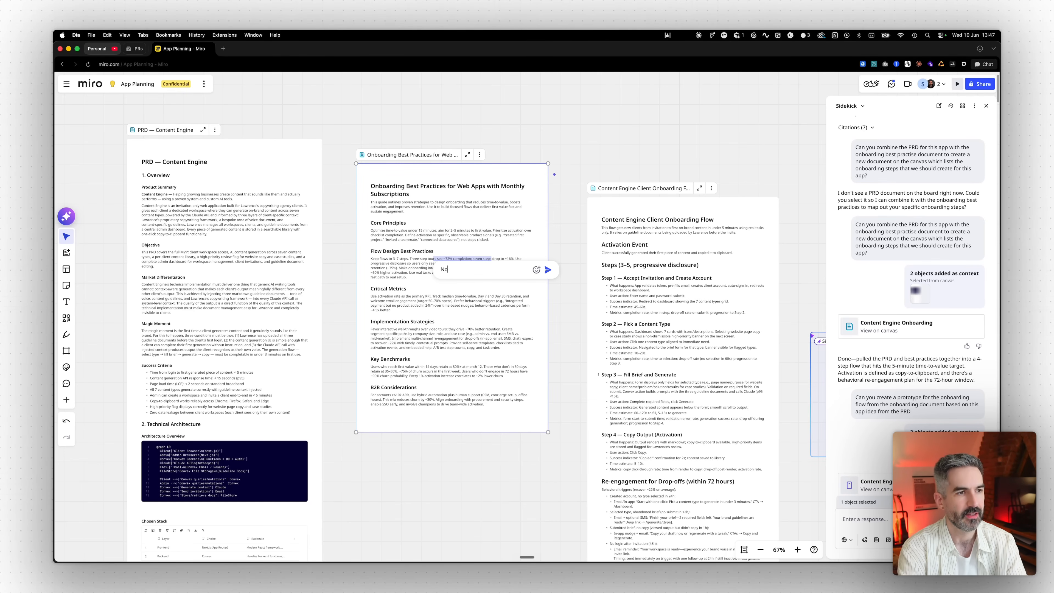
type("t sure about, let")
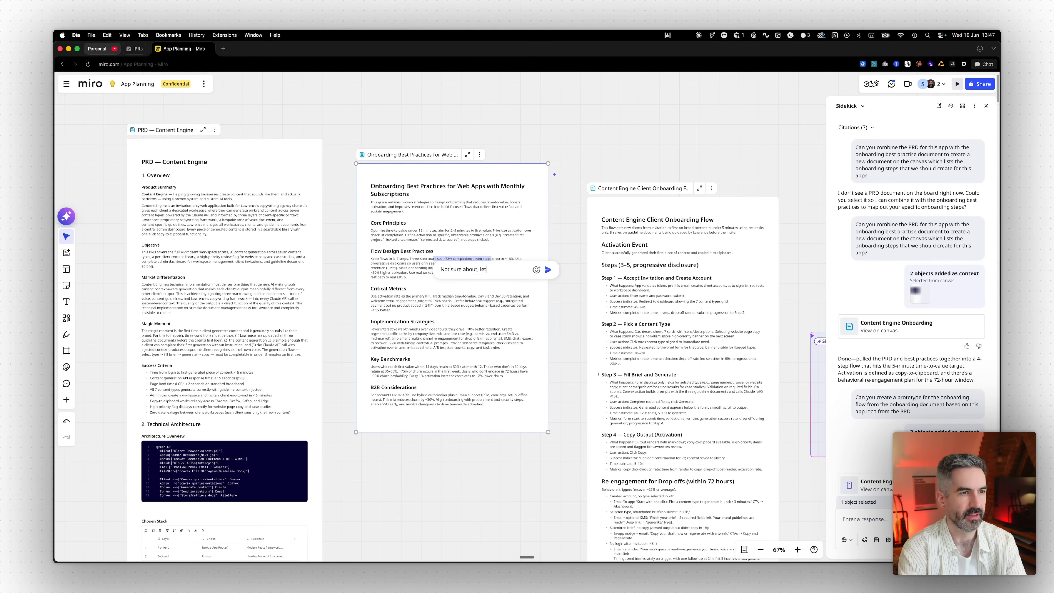
type("'s change it to ")
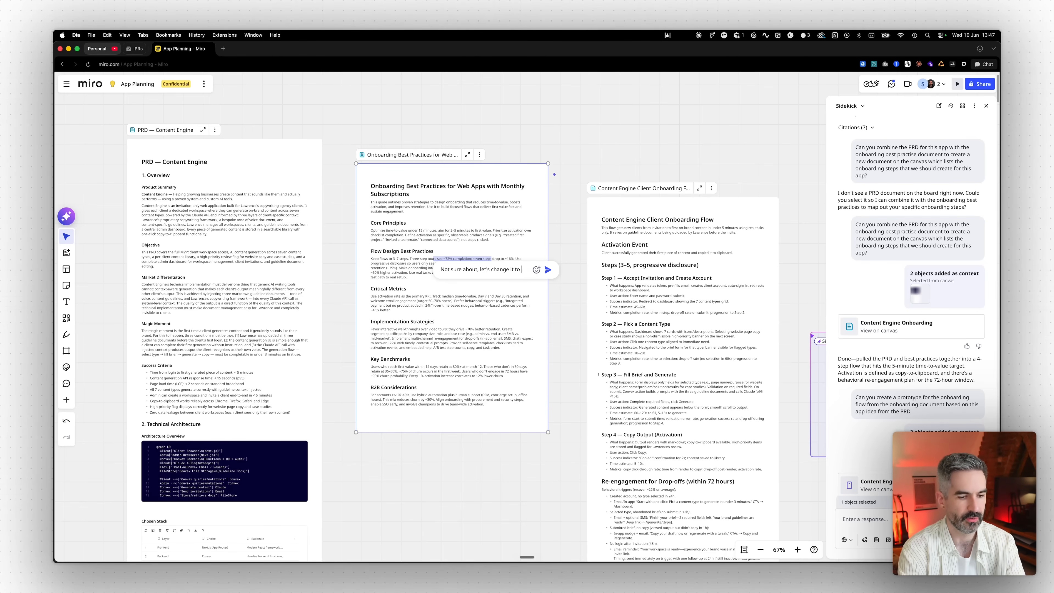
type("6 steps inste")
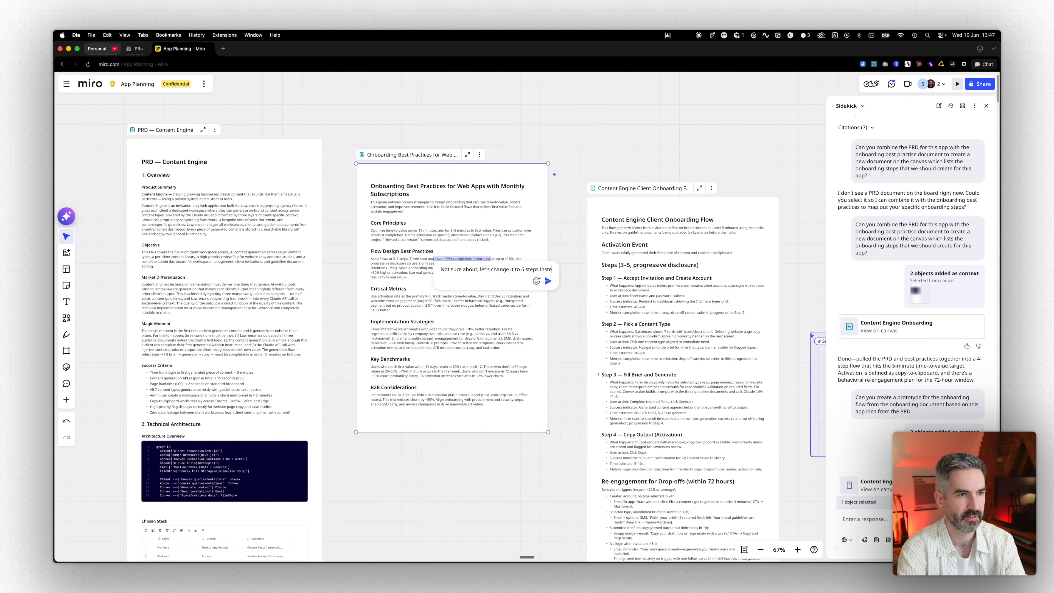
left_click(547, 270)
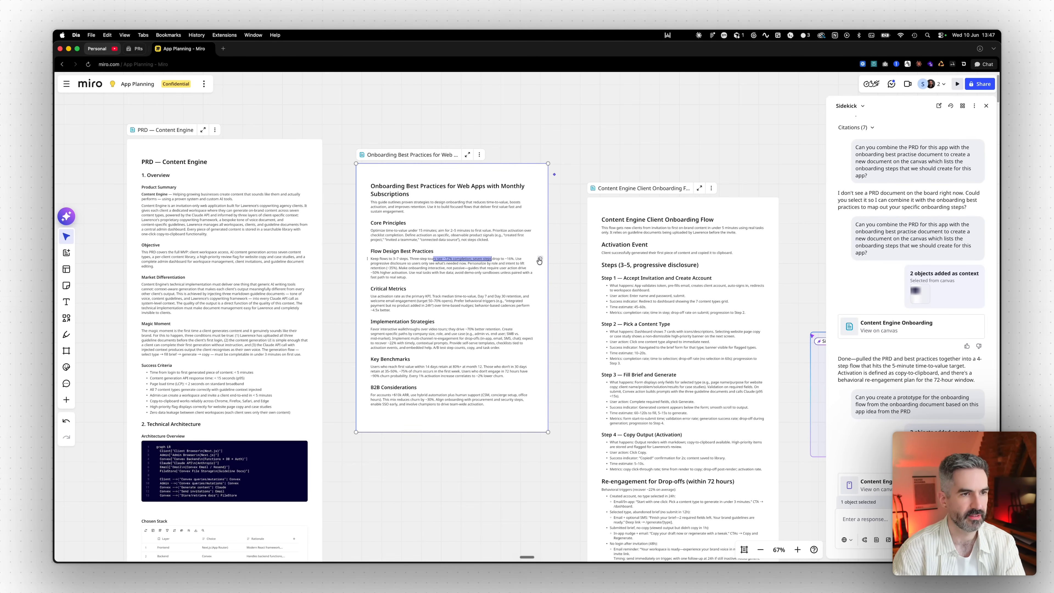
left_click(561, 253)
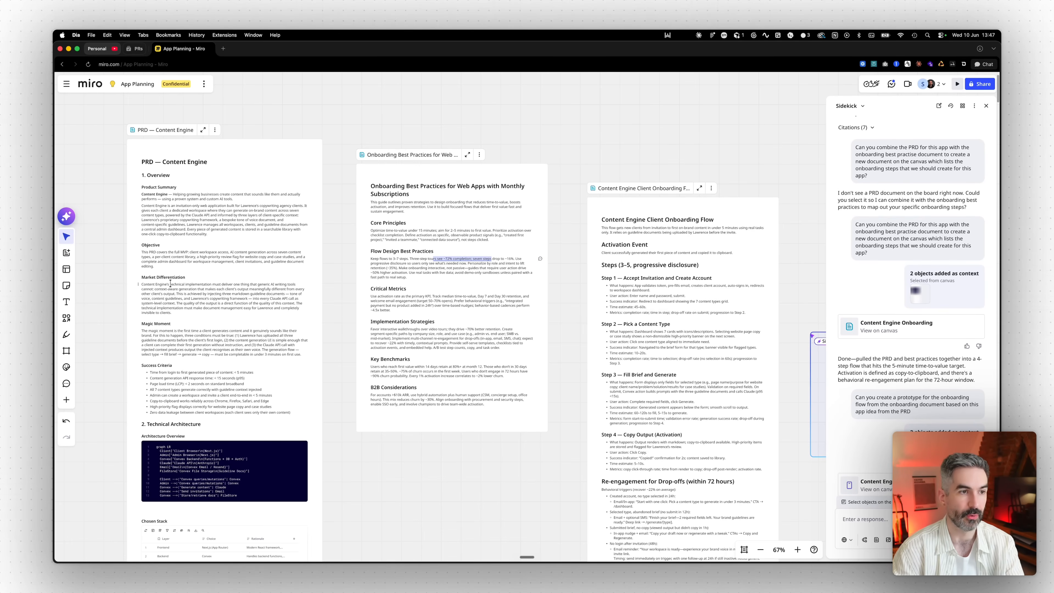
- Add a yellow sticky note reading "Changing this to yearly subscriptions not monthly" beside the best practices document's title
left_click(66, 285)
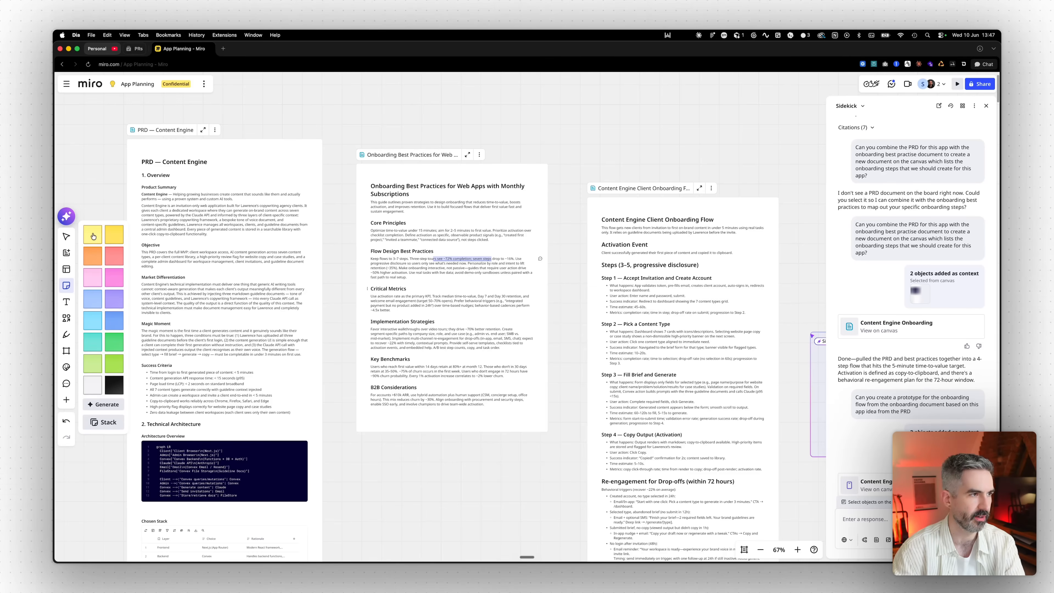
left_click(93, 234)
left_click(556, 188)
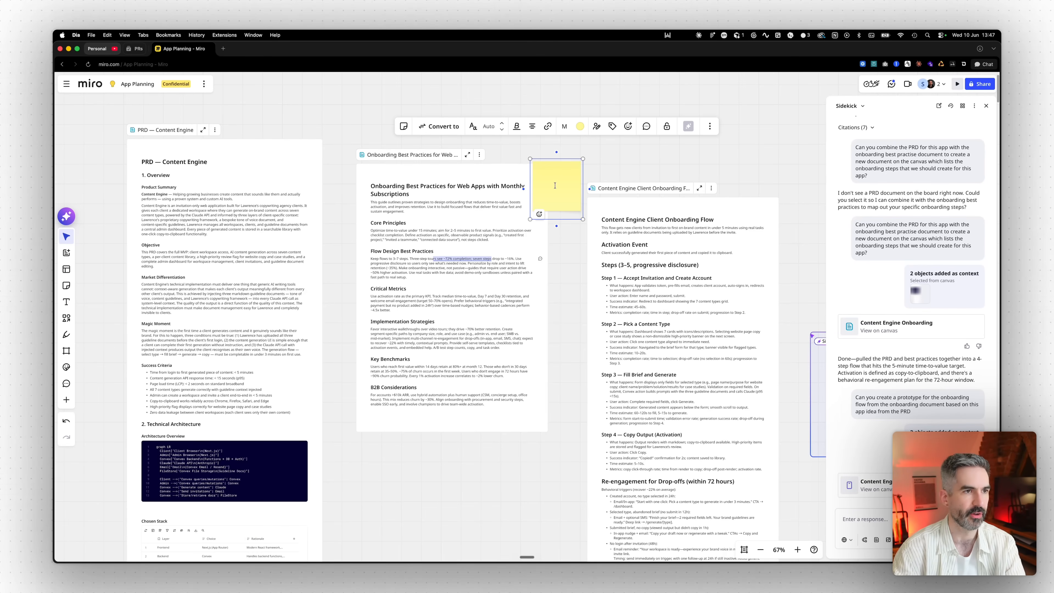
type("Changin")
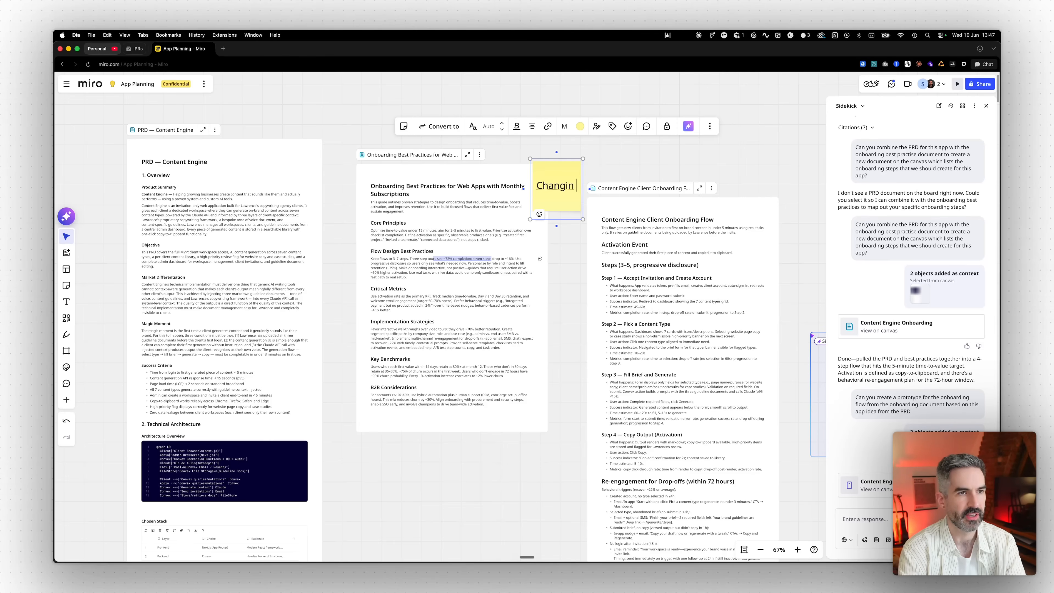
type("g this to yearly")
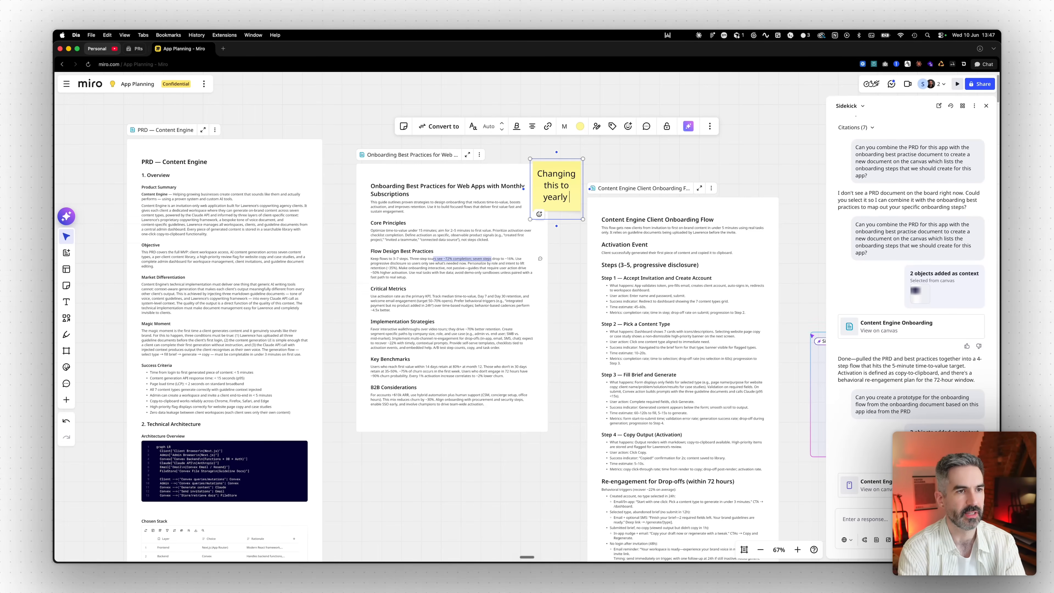
type(" uubscriptions not monthly")
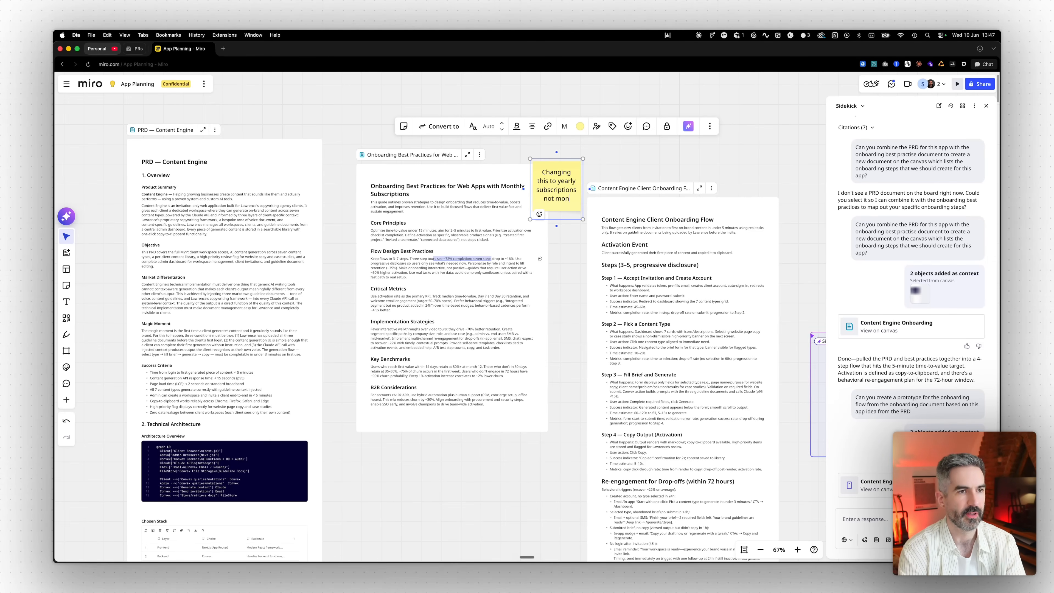
key("Escape")
- Select the yellow sticky note together with the best practices document as Sidekick context, and clear the selection
left_click_drag(643, 155, 537, 135)
scroll(537, 135, "left", 5)
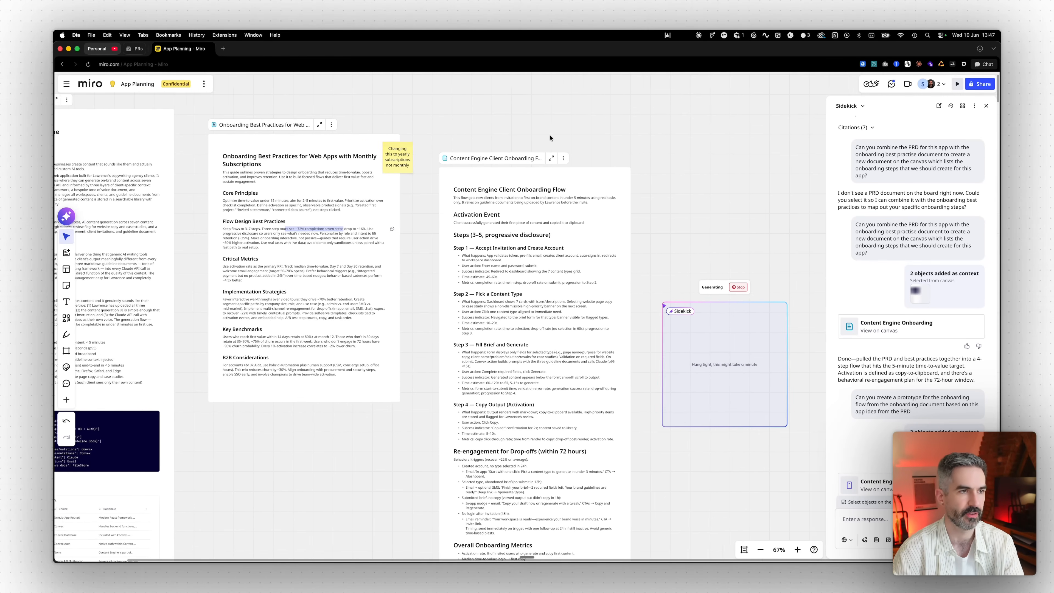
mouse_move(524, 138)
left_mouse_down()
mouse_move(537, 135)
mouse_move(528, 132)
left_mouse_up()
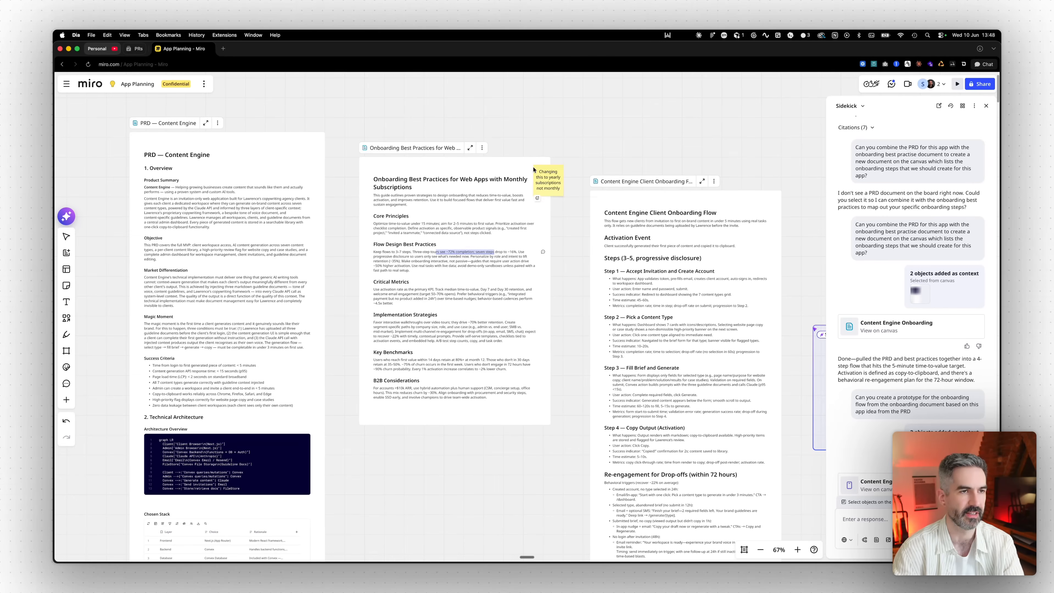
left_click(548, 172)
left_click(451, 169)
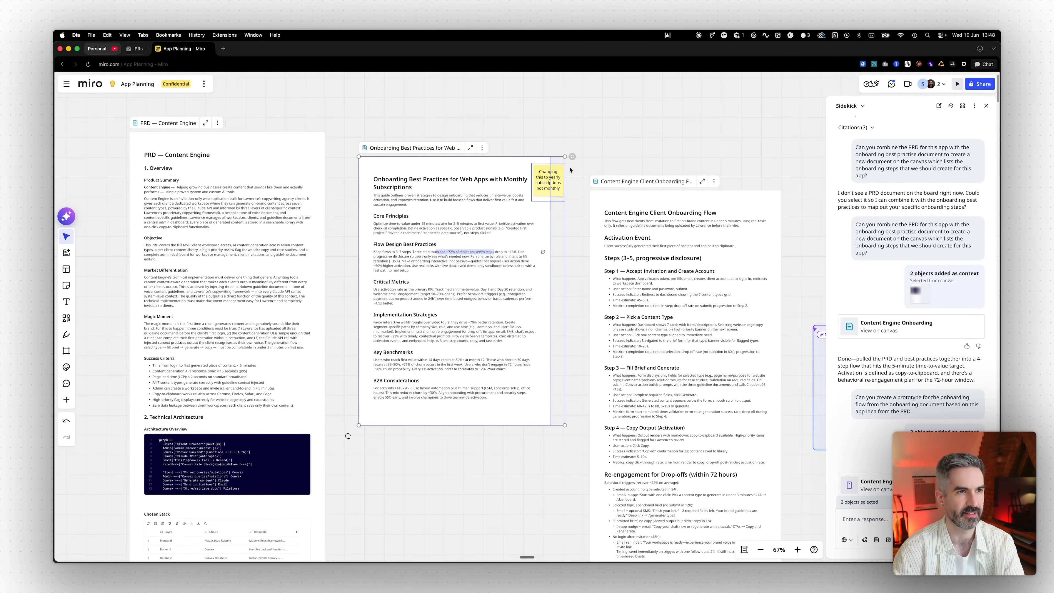
left_click(589, 128)
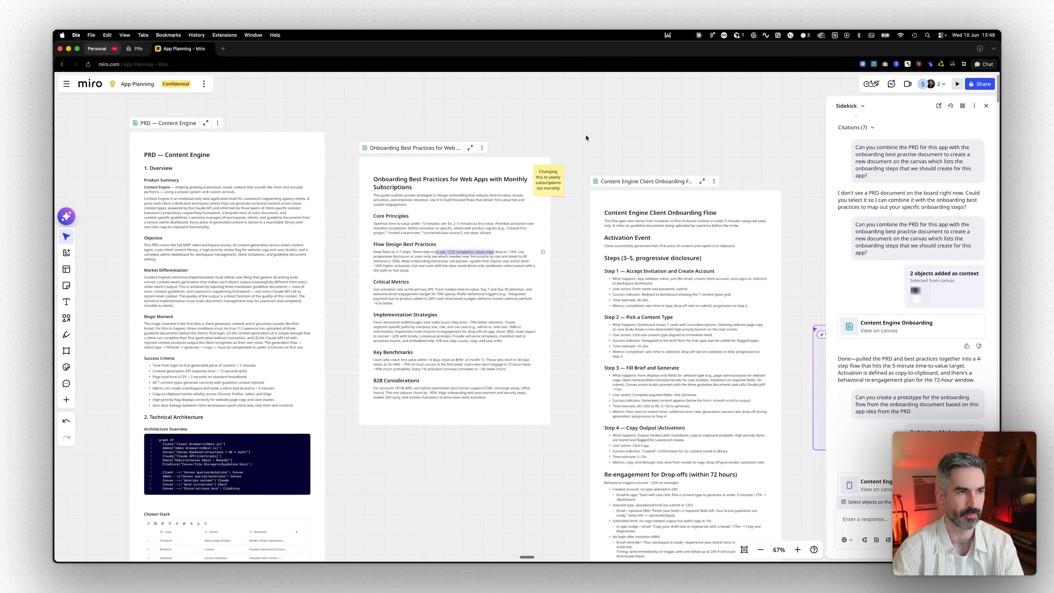
- Examine the generated prototype's Accept Invitation and Create Account screen, including its account form and invitation validation and expiry states
left_click_drag(604, 138, 362, 130)
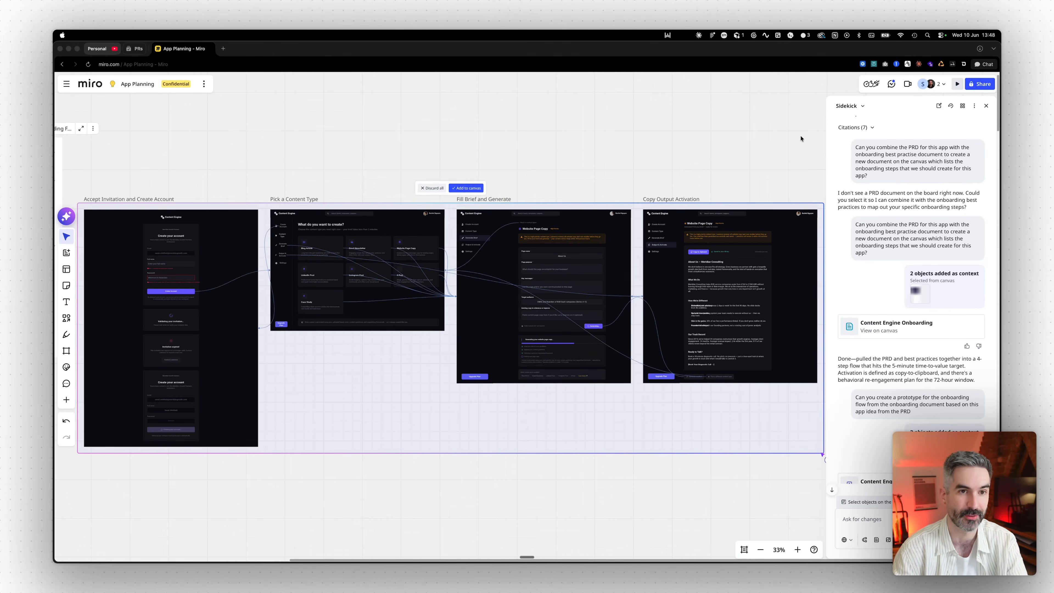
left_click(202, 158)
left_click_drag(181, 169, 391, 140)
scroll(375, 211, "up", 2)
scroll(376, 212, "up", 5)
scroll(375, 211, "down", 3)
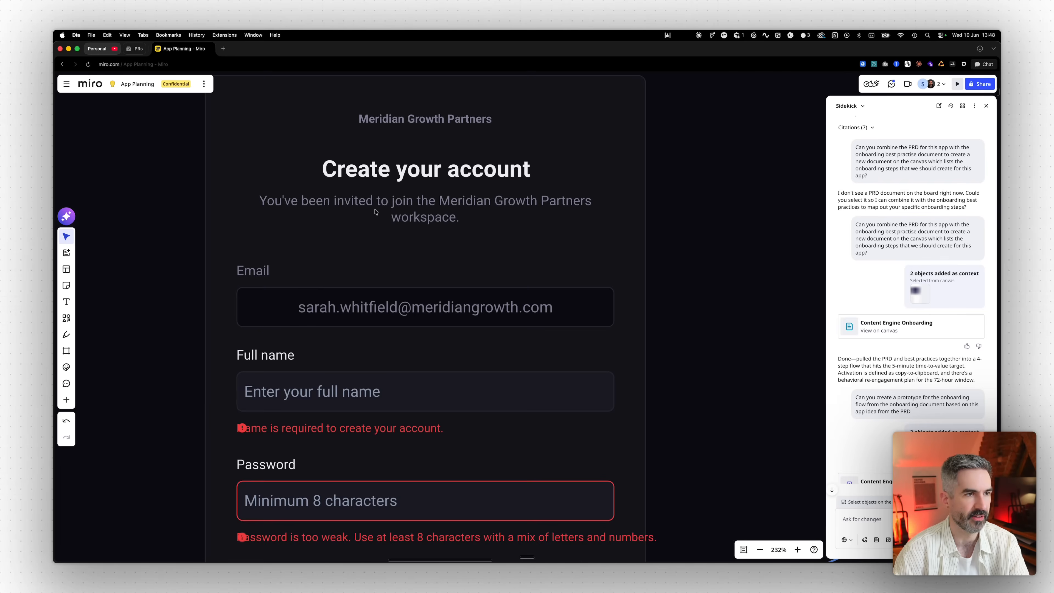
scroll(375, 211, "down", 3)
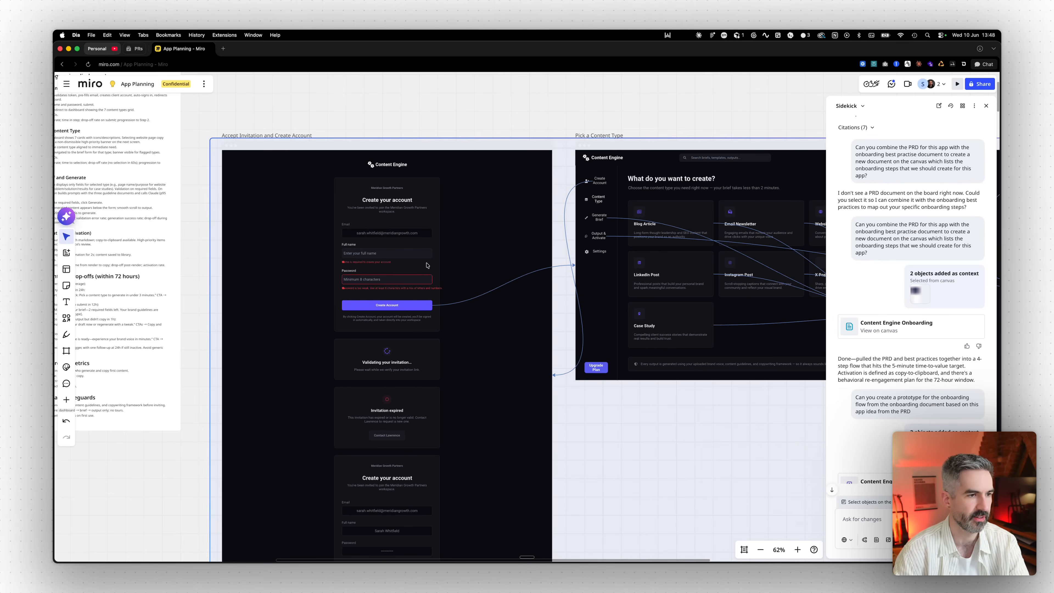
scroll(404, 302, "down", 4)
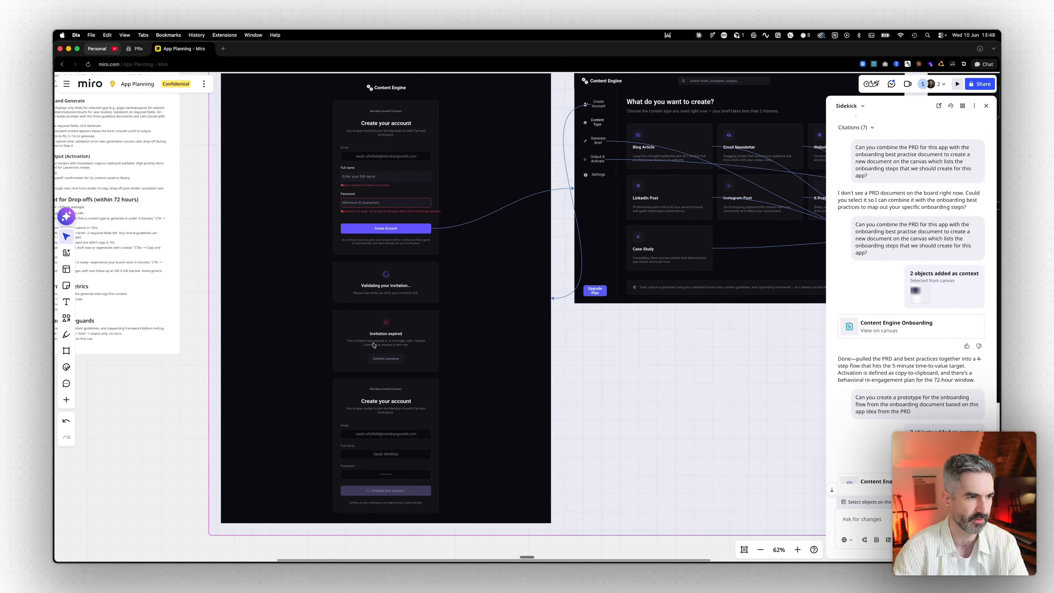
scroll(372, 344, "up", 5)
scroll(367, 343, "down", 2)
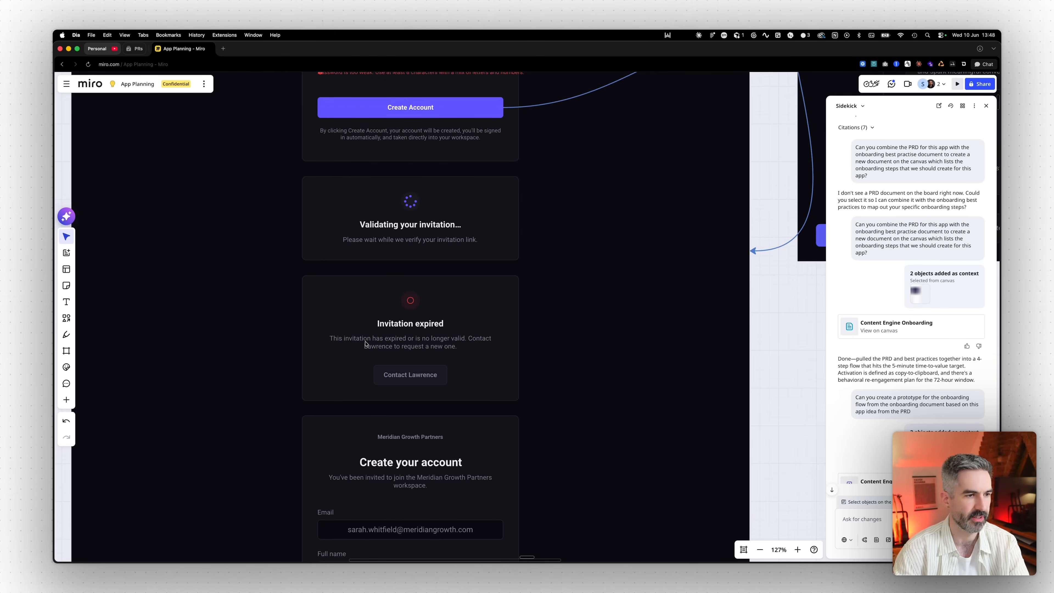
scroll(365, 343, "down", 3)
scroll(368, 342, "right", 3)
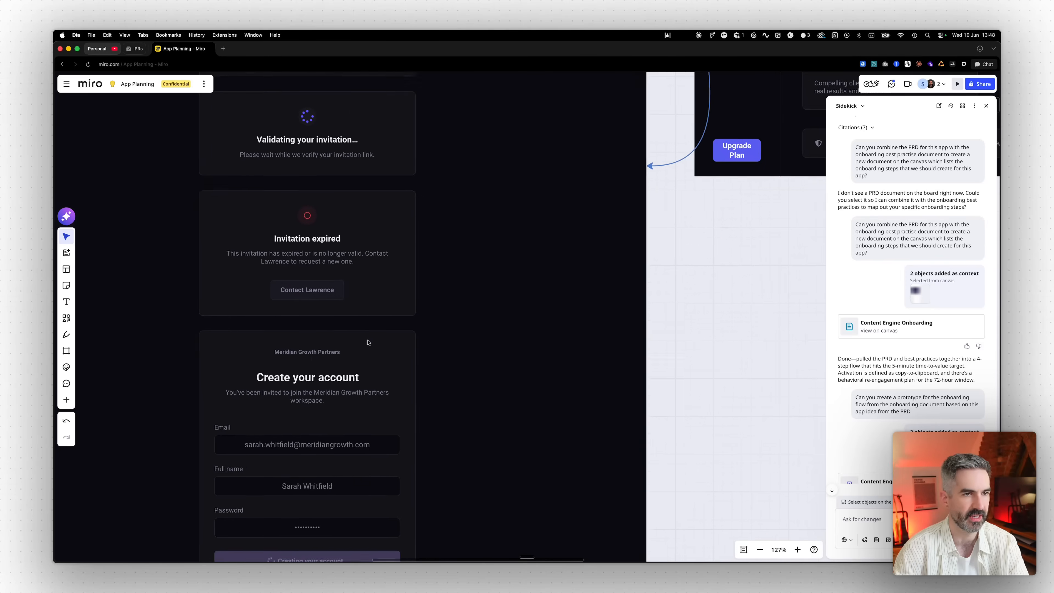
- Examine the prototype's Pick a Content Type, Fill Brief and Generate, and Copy Output Activation screens and the links between them
scroll(367, 342, "up", 3)
scroll(367, 343, "right", 6)
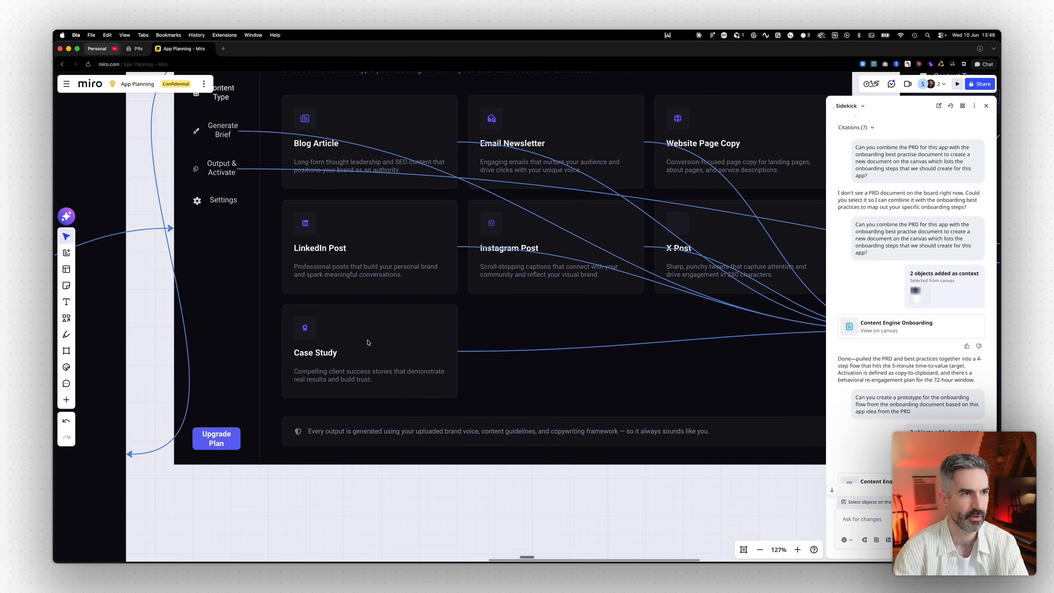
scroll(367, 342, "up", 3)
scroll(371, 341, "right", 2)
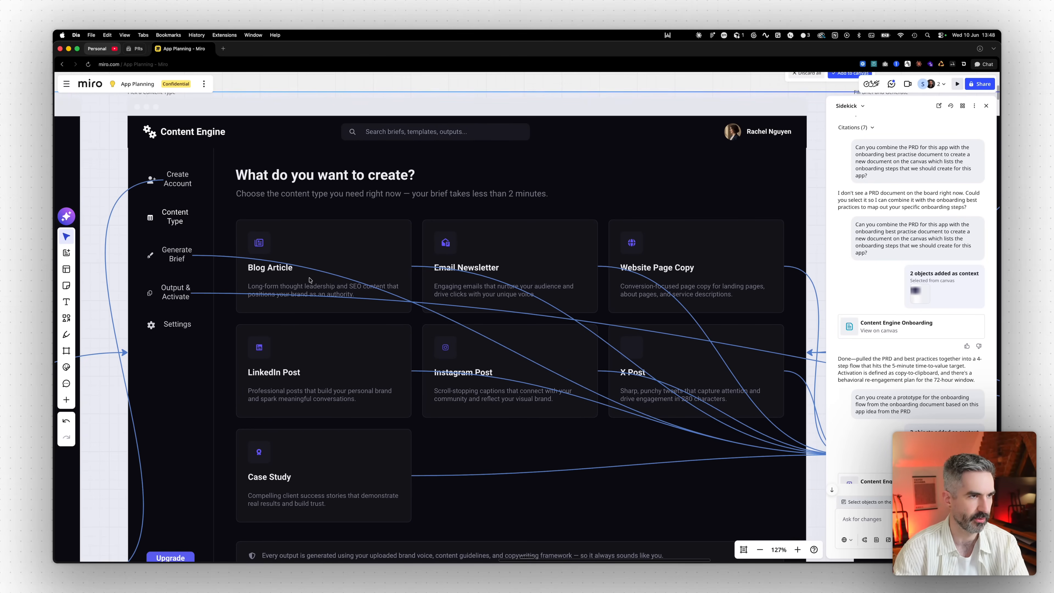
scroll(342, 208, "down", 1)
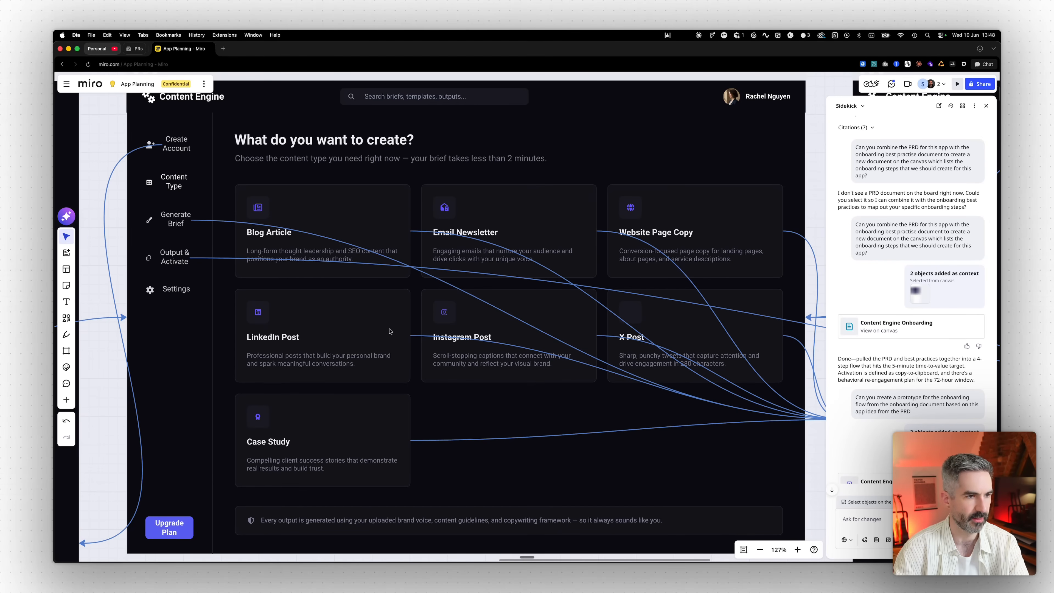
scroll(482, 318, "right", 10)
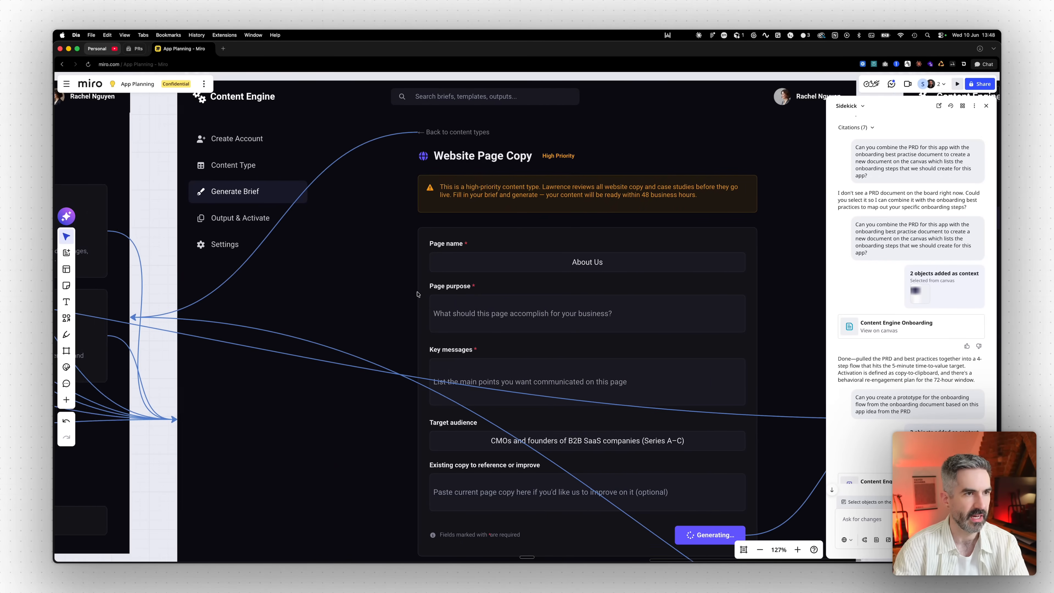
scroll(453, 224, "right", 2)
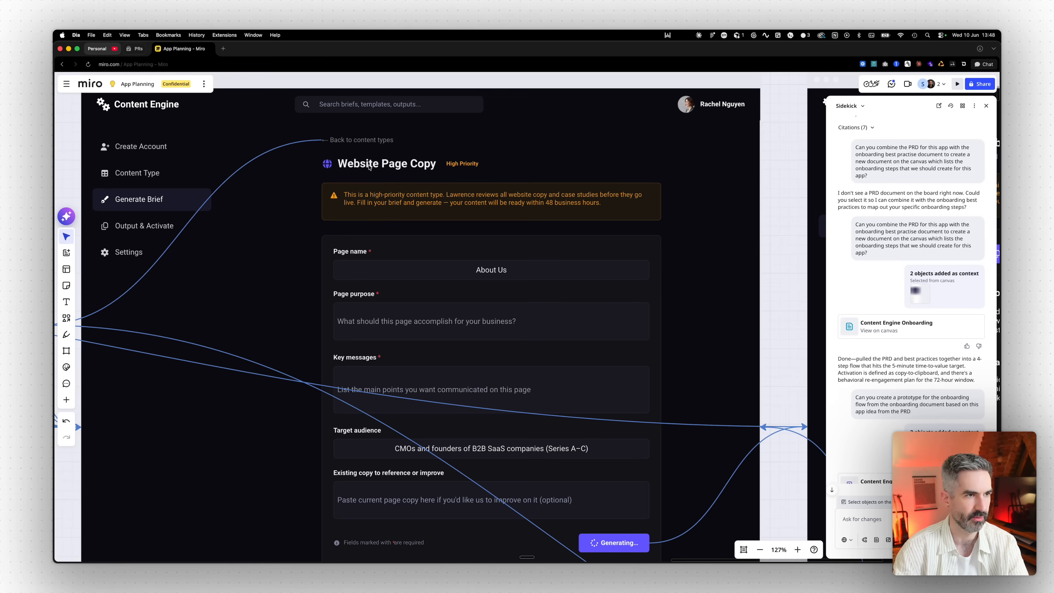
scroll(526, 320, "down", 10)
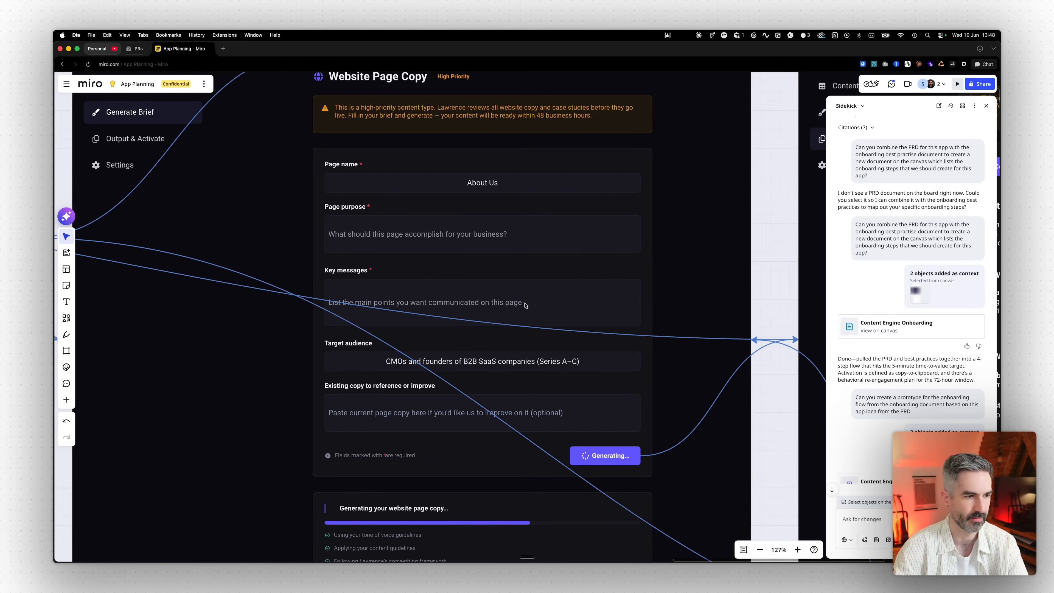
scroll(514, 301, "down", 2)
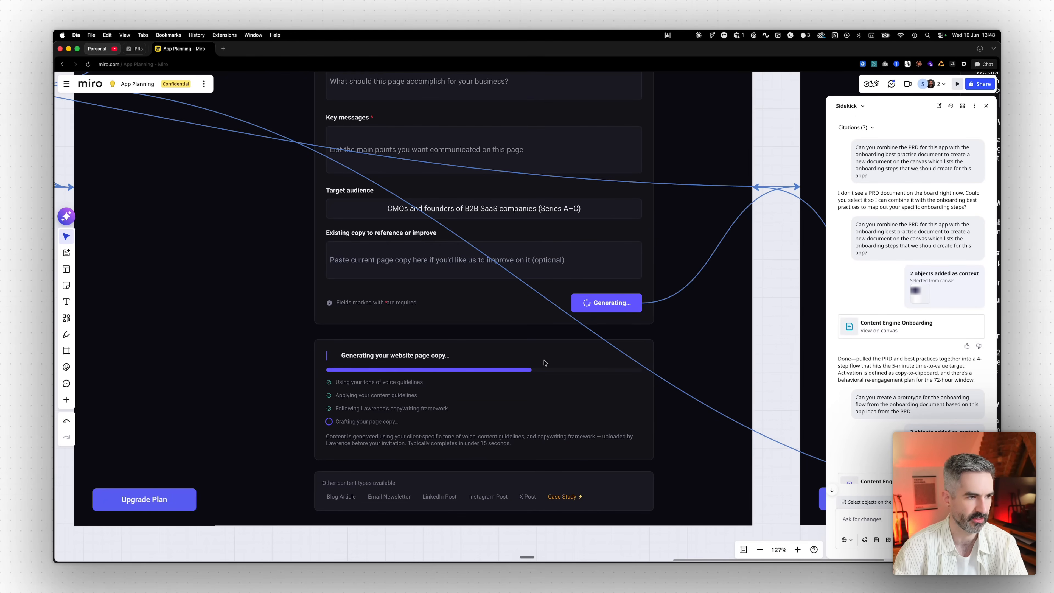
scroll(530, 368, "right", 15)
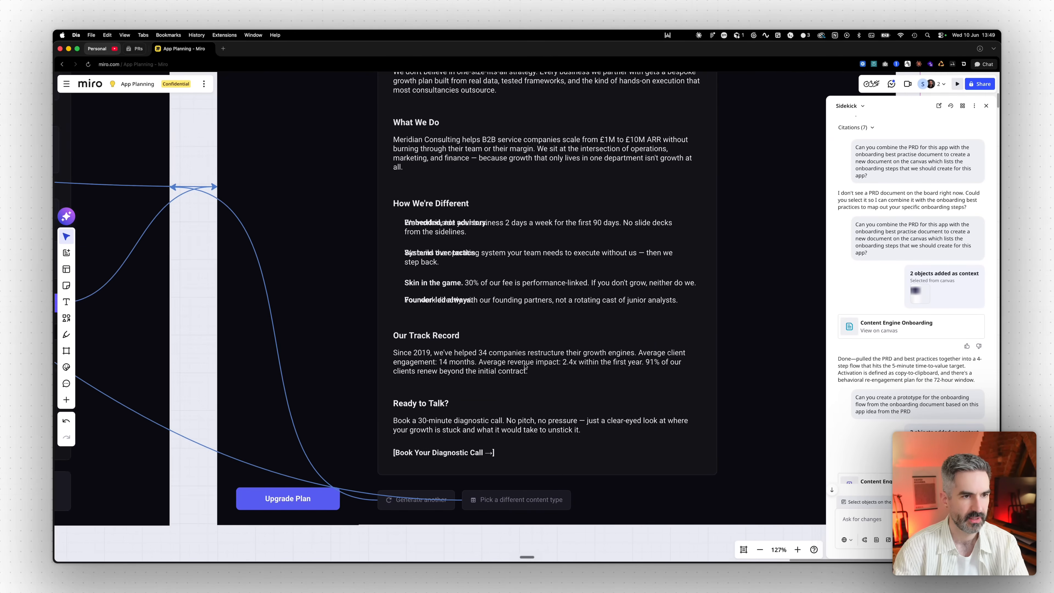
scroll(525, 366, "down", 15)
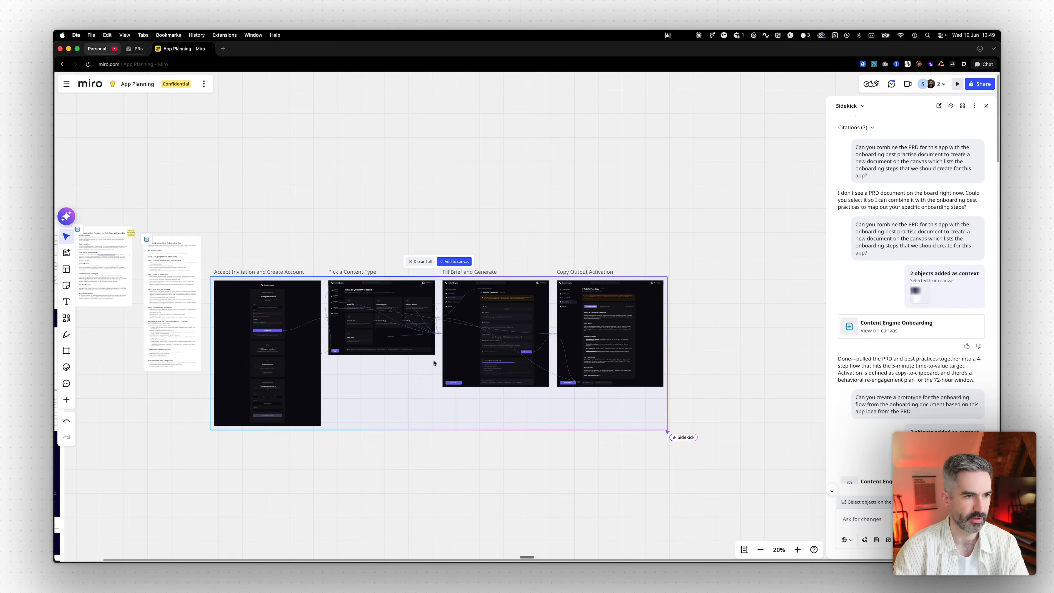
scroll(288, 370, "up", 5)
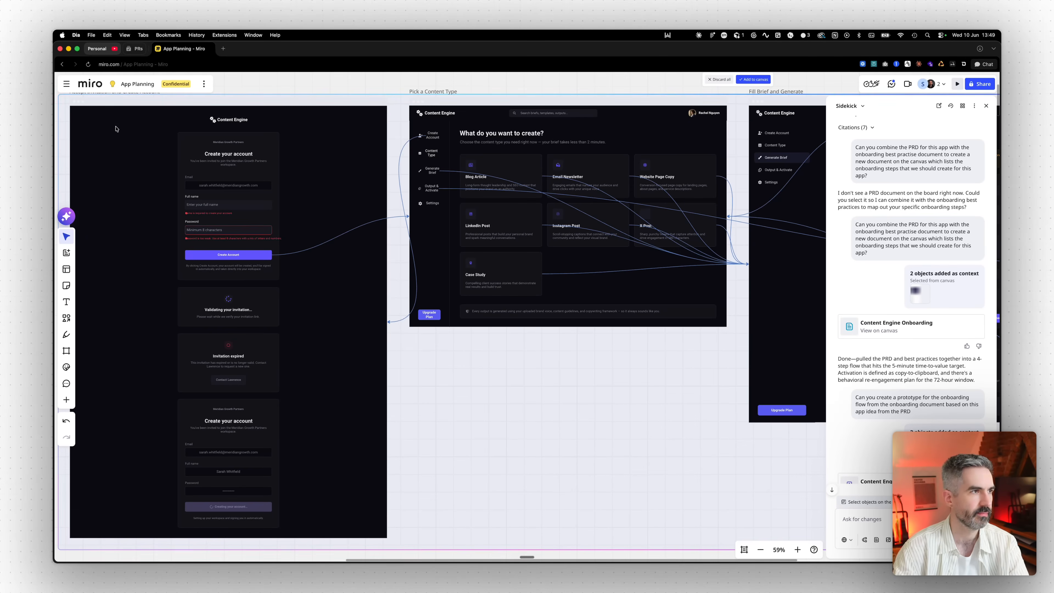
scroll(731, 97, "up", 2)
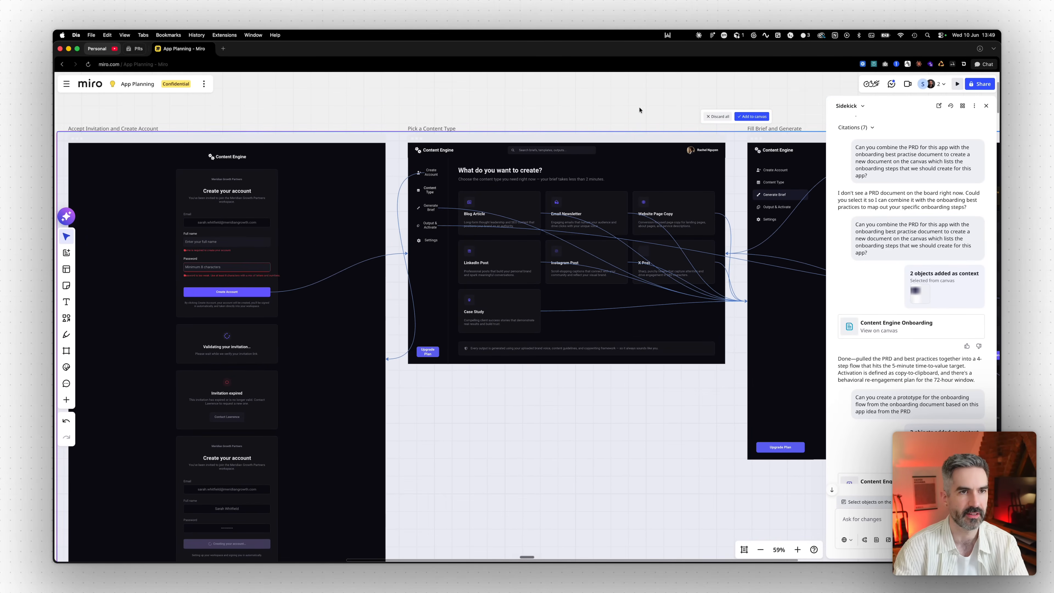
- Add the generated Content Engine Onboarding prototype to the canvas and start its preview
scroll(640, 110, "right", 2)
left_click(698, 119)
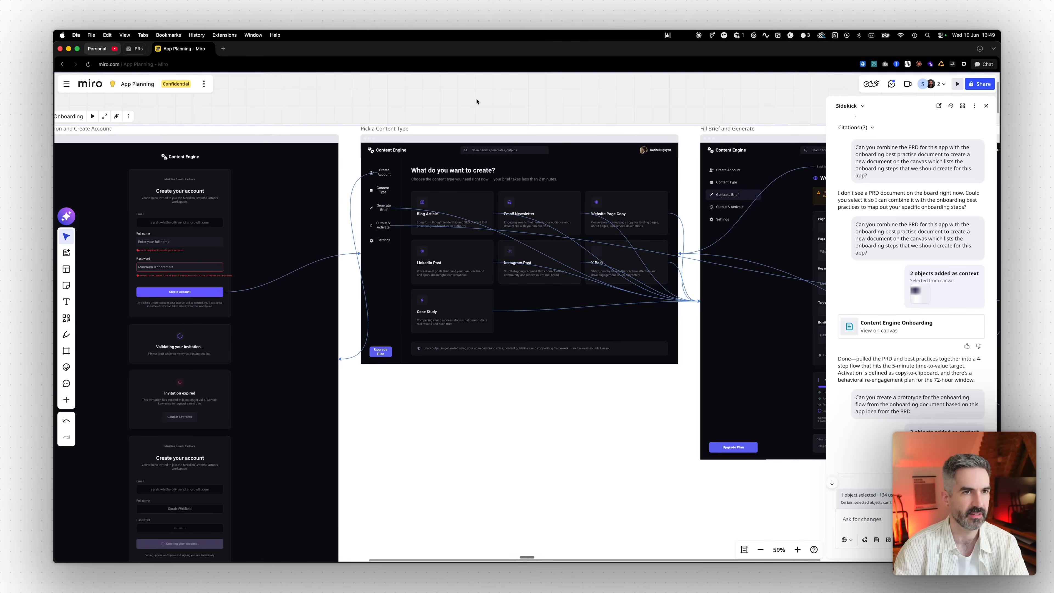
scroll(477, 101, "left", 8)
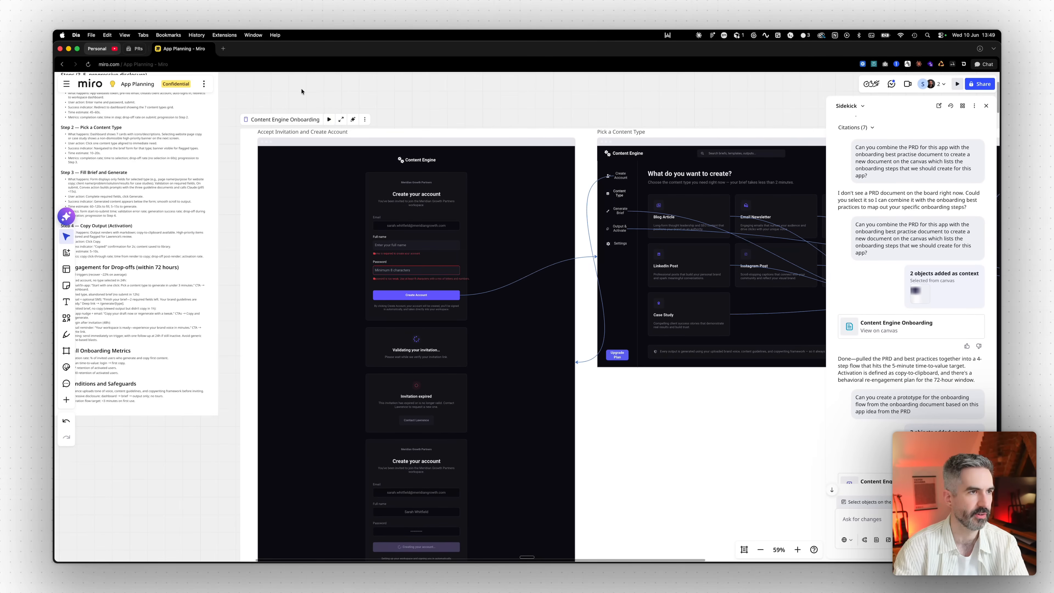
left_click(329, 119)
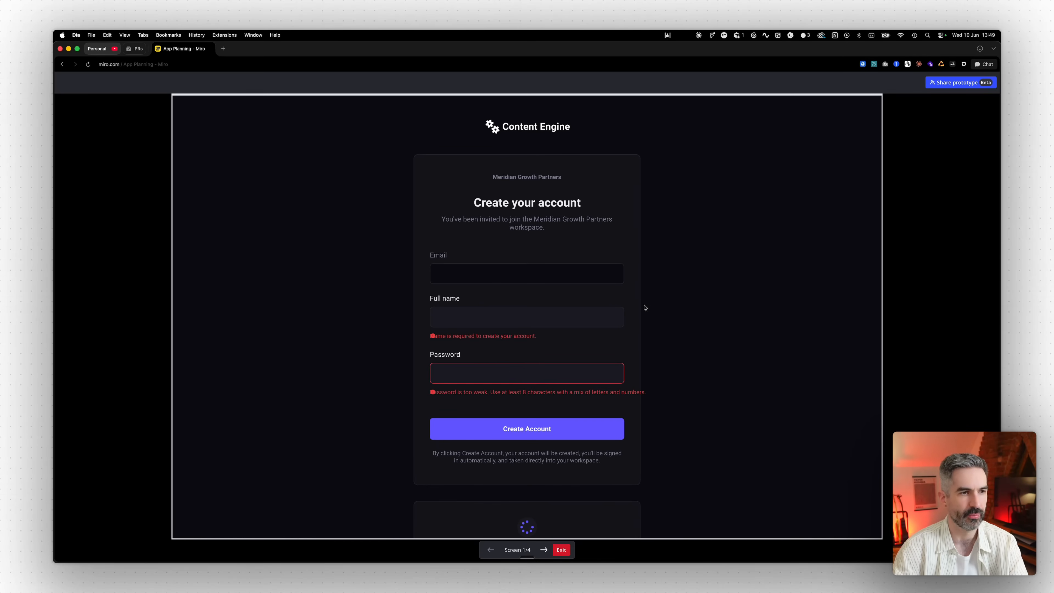
- Play through the prototype from account creation via content type choice and brief generation, and examine the Website Page Copy output screen
scroll(512, 366, "down", 2)
left_click(555, 383)
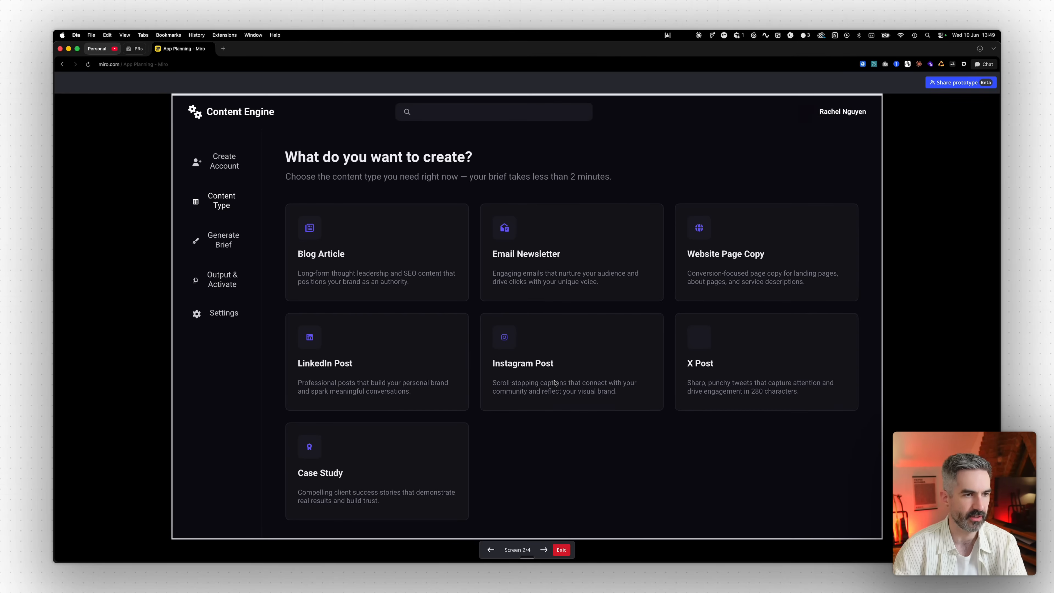
left_click(332, 238)
scroll(519, 270, "down", 7)
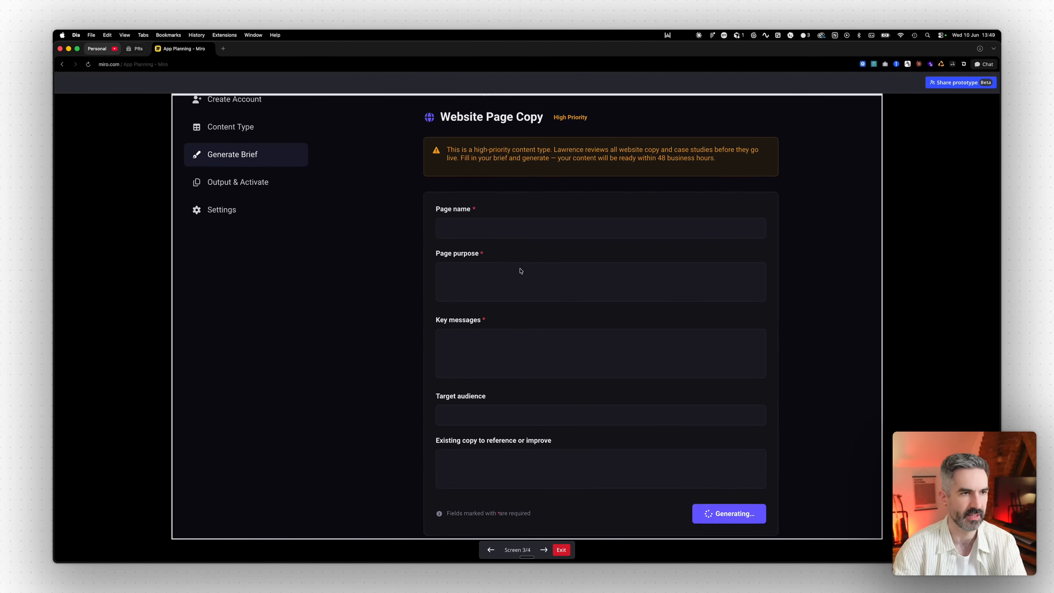
left_click(726, 269)
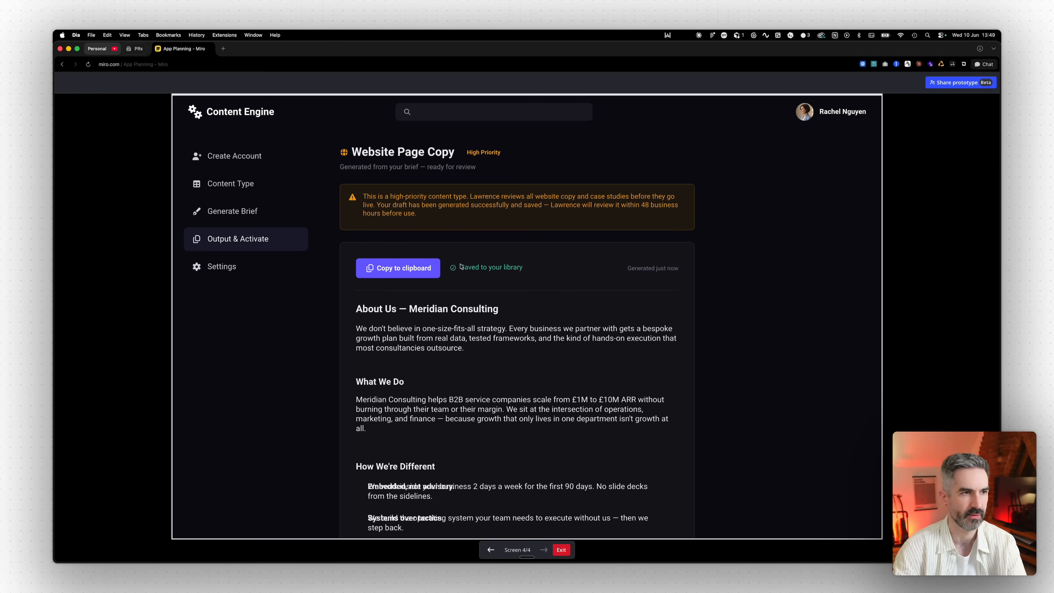
scroll(458, 262, "down", 3)
scroll(458, 252, "down", 10)
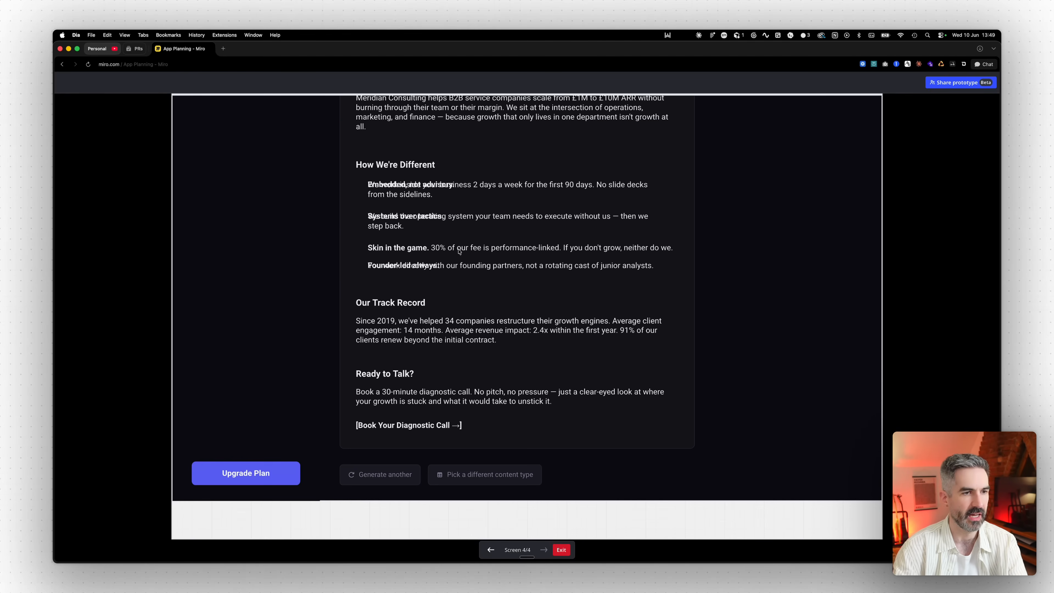
scroll(463, 250, "up", 12)
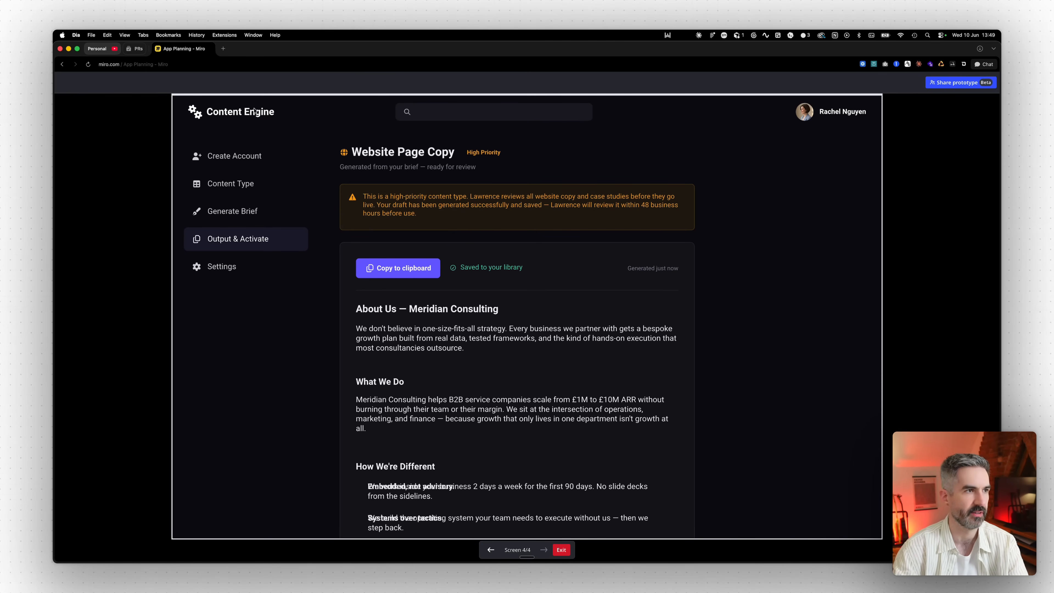
- Leave the prototype preview and view the PRD, best practices and onboarding flow documents beside the prototype on the App Planning board
key("super+Tab")
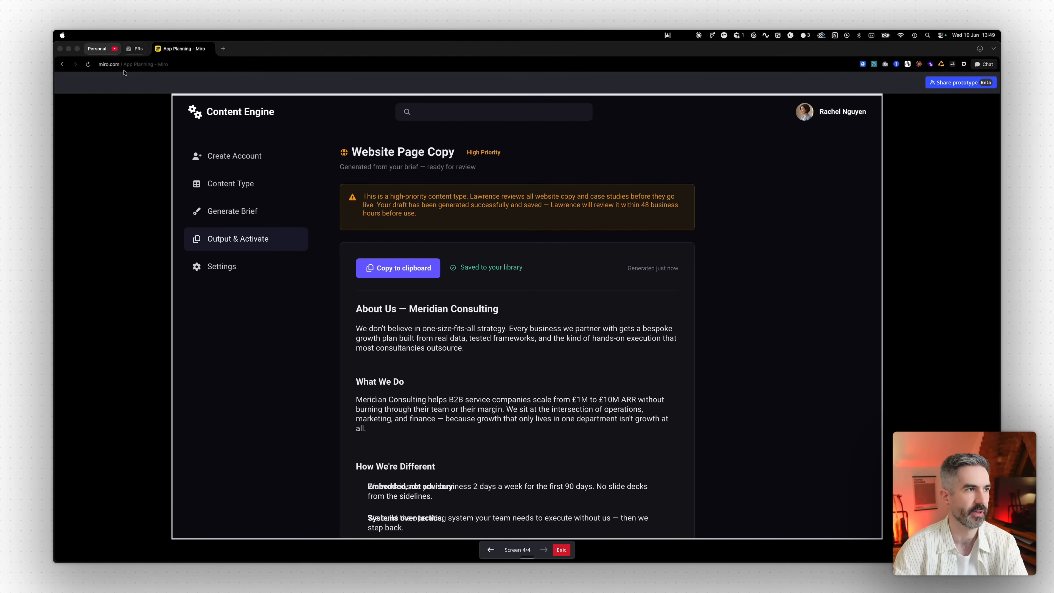
left_click(61, 66)
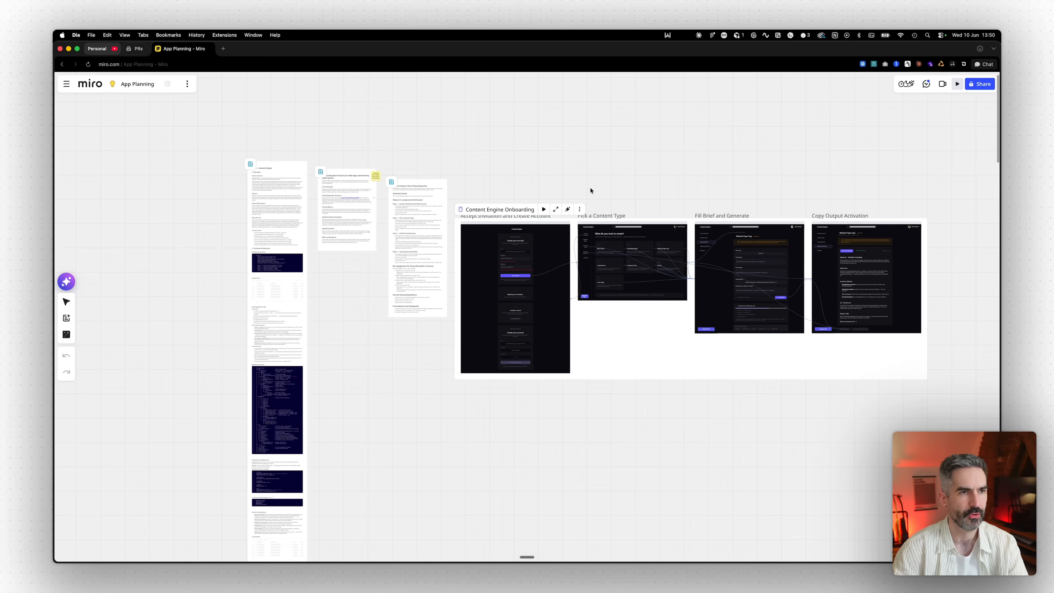
left_click_drag(590, 191, 519, 142)
scroll(559, 141, "up", 5)
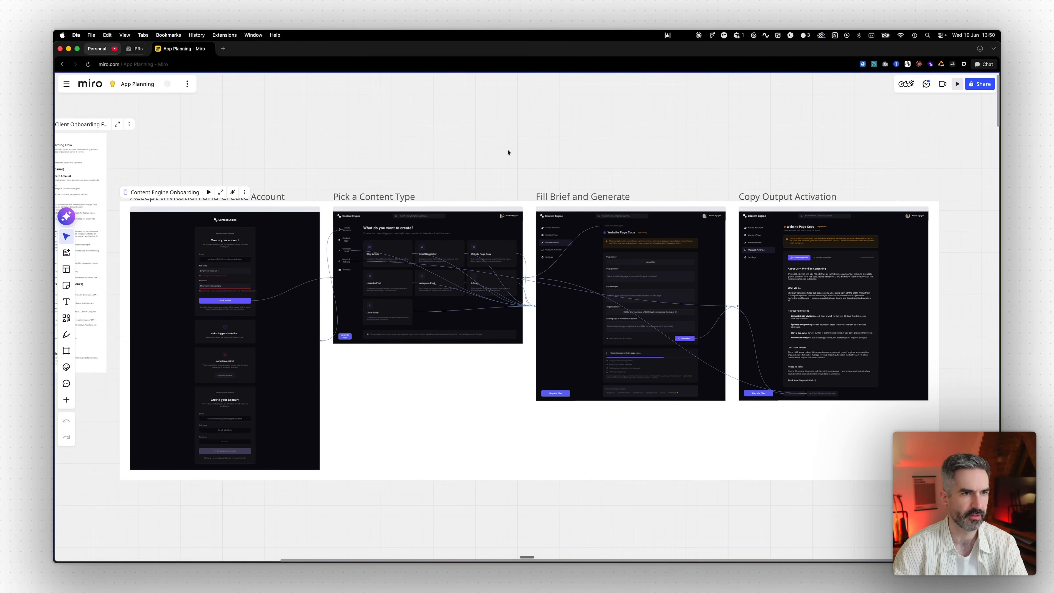
left_click_drag(357, 150, 607, 148)
left_click_drag(399, 132, 549, 159)
key("v")
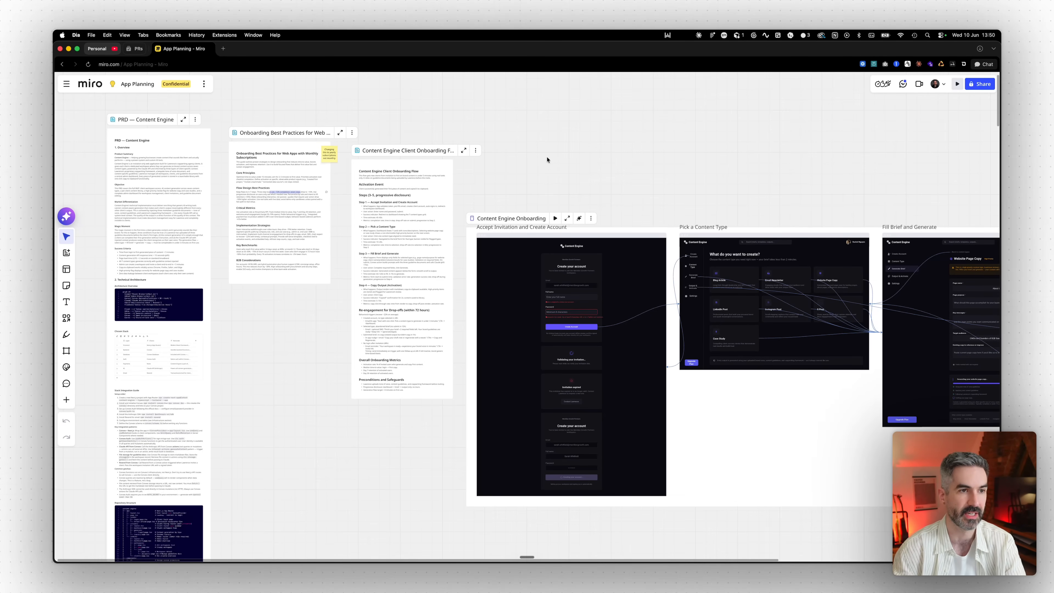
- Switch to Cursor and search its customization marketplace for "miro"
key("super+Tab")
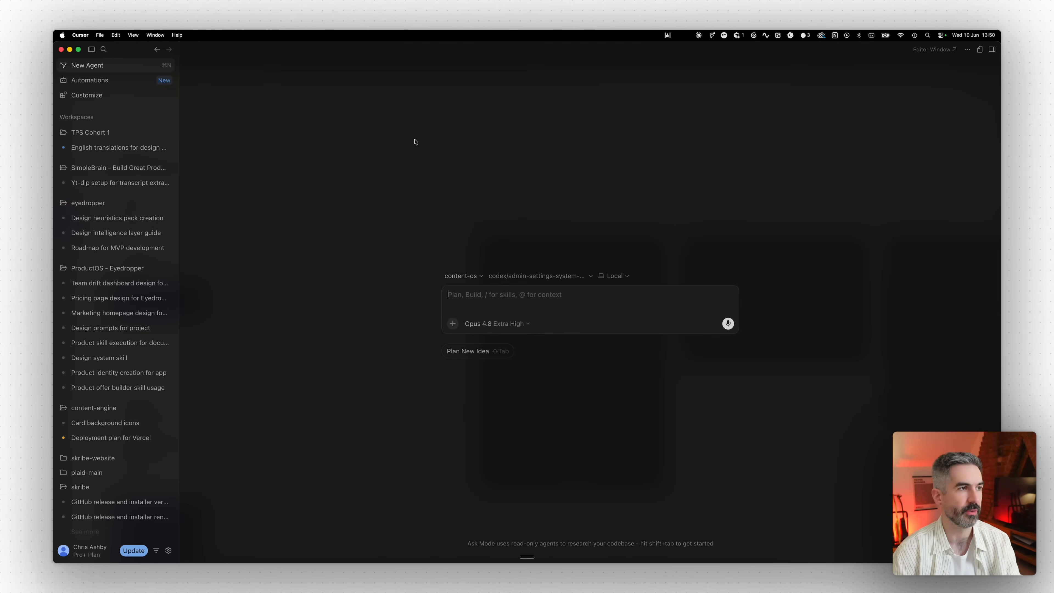
left_click(98, 96)
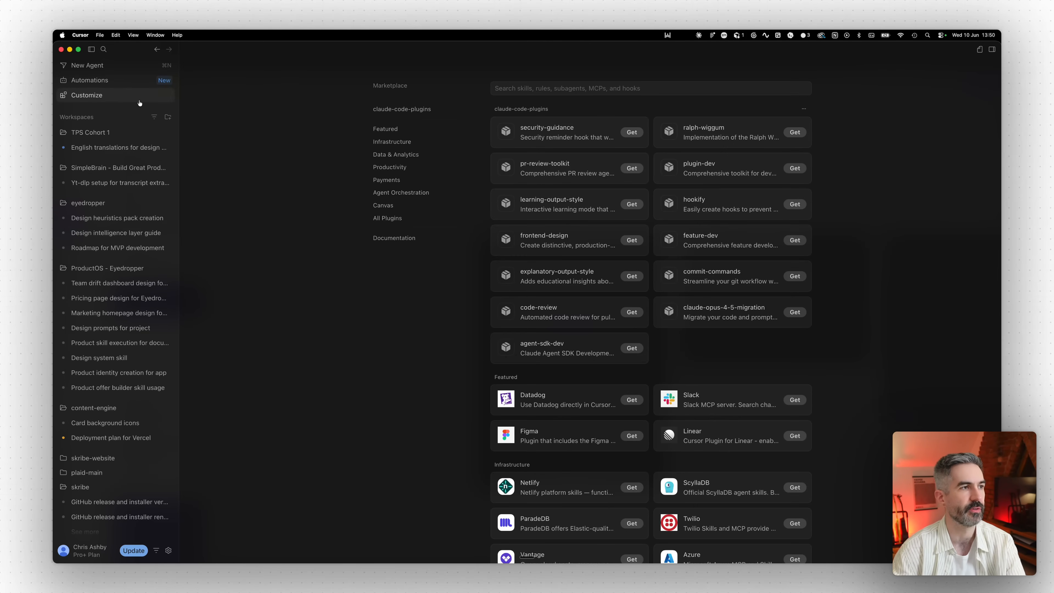
left_click(532, 89)
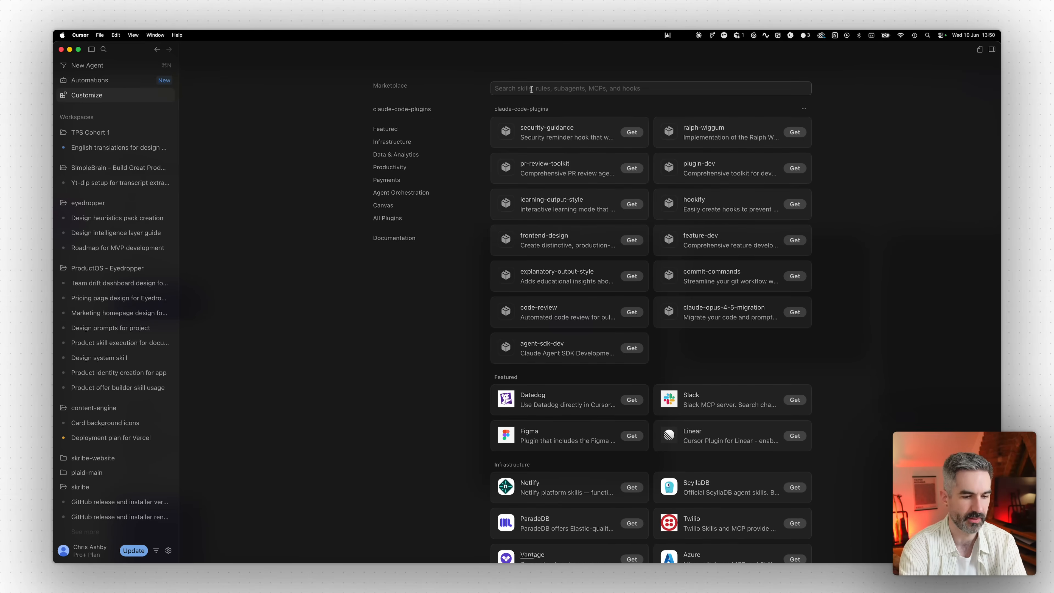
type("miro")
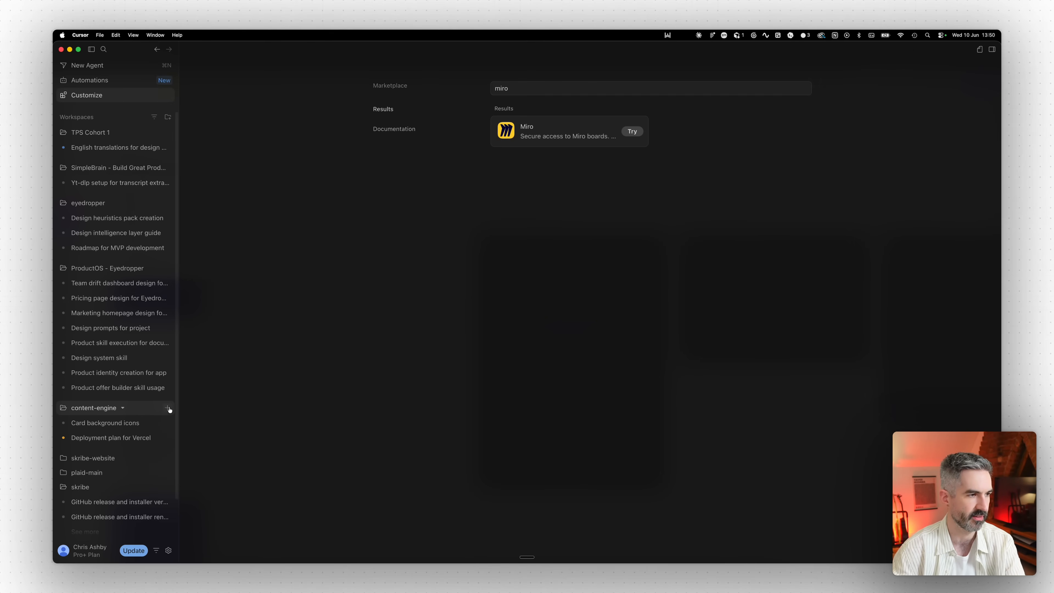
- Start a new agent in the content-engine workspace and open the Miro App Planning board in a browser tab beside the prompt
left_click(169, 409)
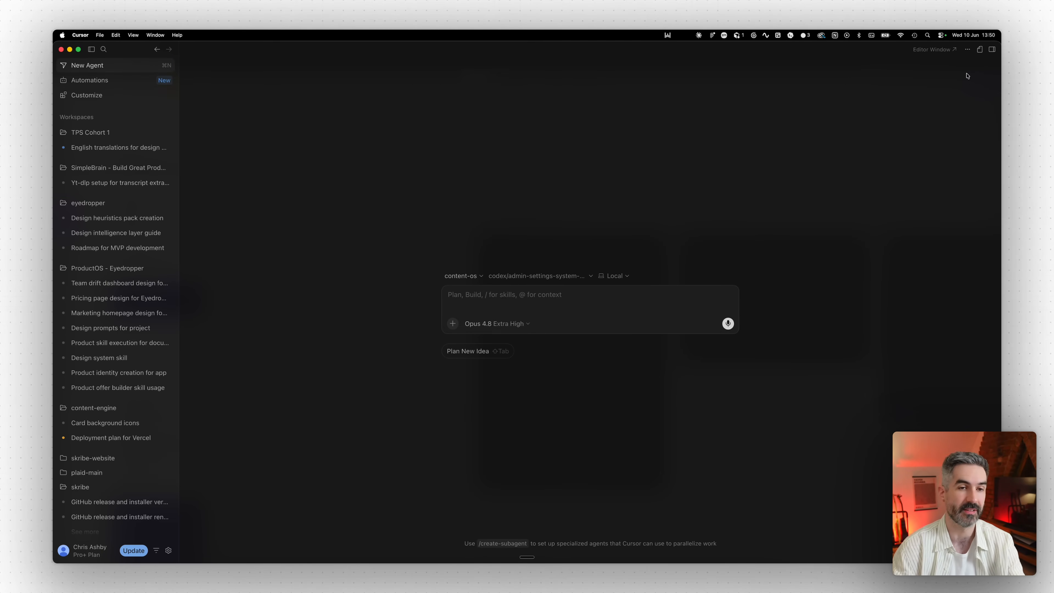
left_click(992, 49)
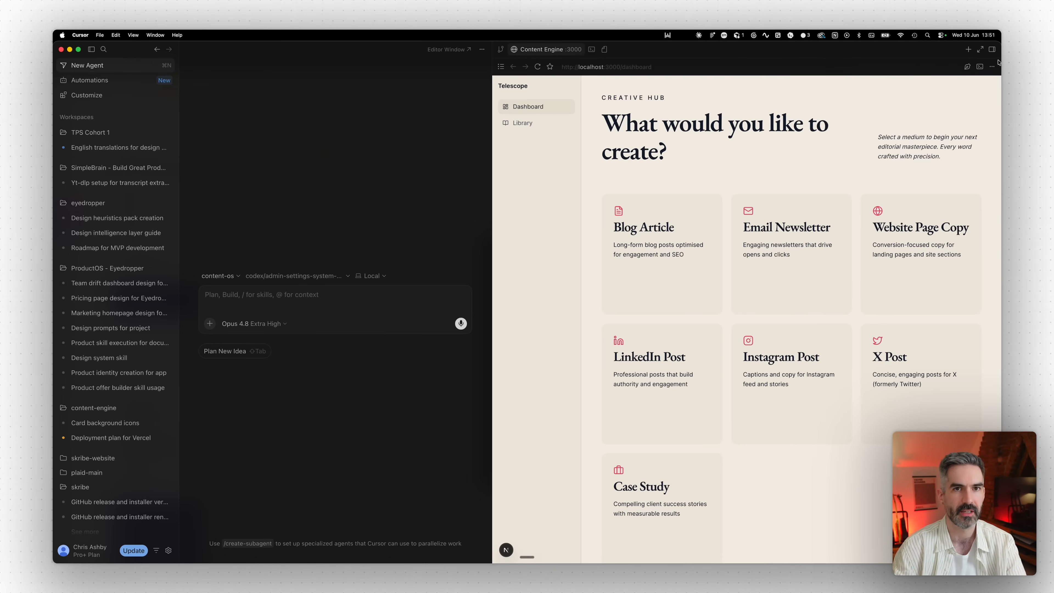
left_click(968, 50)
left_click(861, 110)
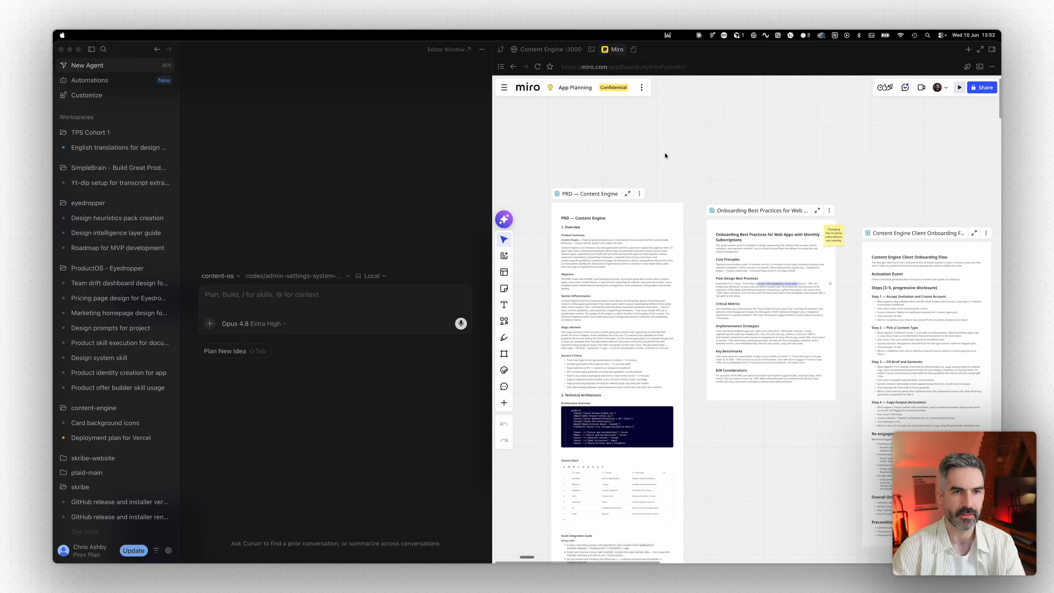
left_click(665, 155)
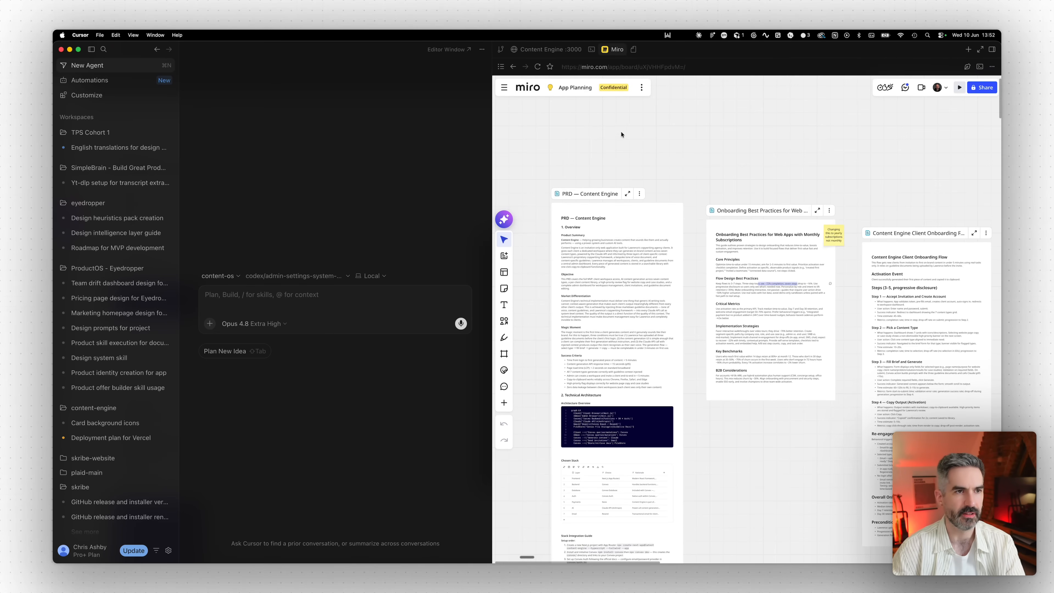
left_click_drag(657, 150, 599, 137)
mouse_move(762, 400)
left_mouse_down()
mouse_move(589, 375)
mouse_move(753, 400)
left_mouse_up()
left_click_drag(677, 400, 551, 379)
scroll(757, 249, "left", 10)
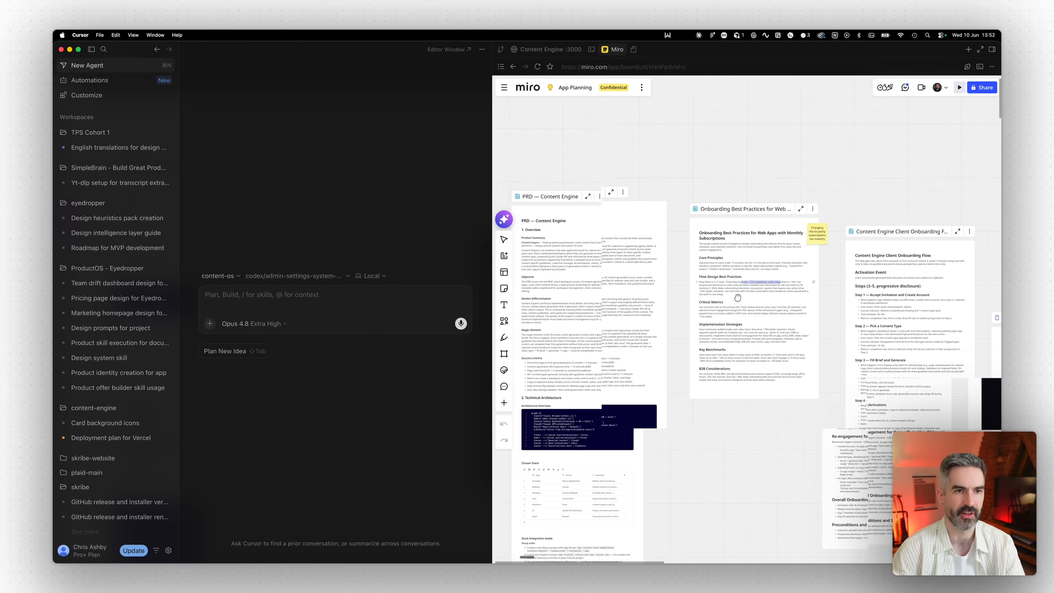
scroll(790, 297, "right", 5)
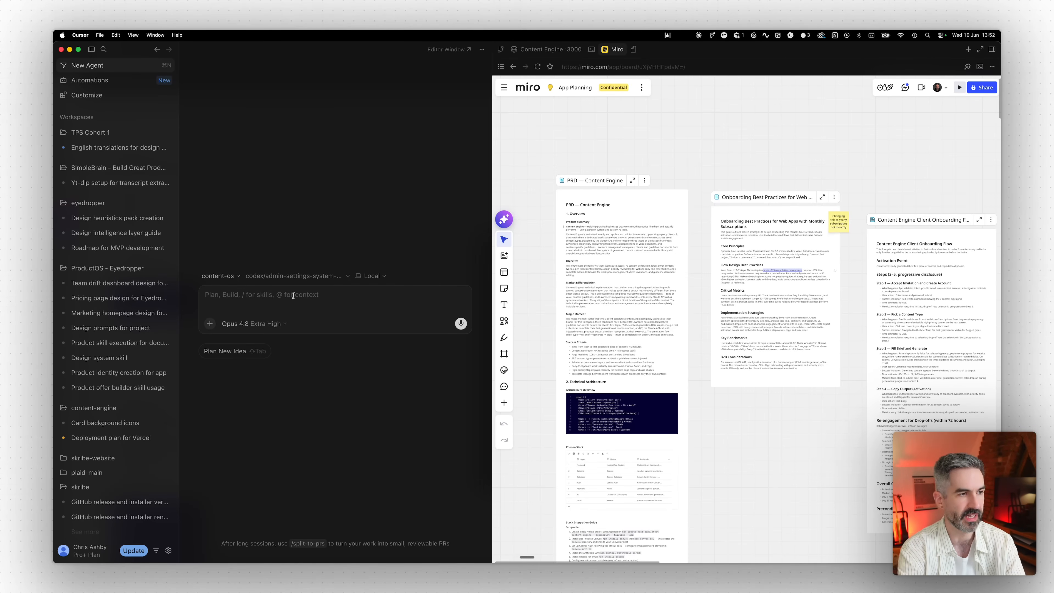
type("@miro")
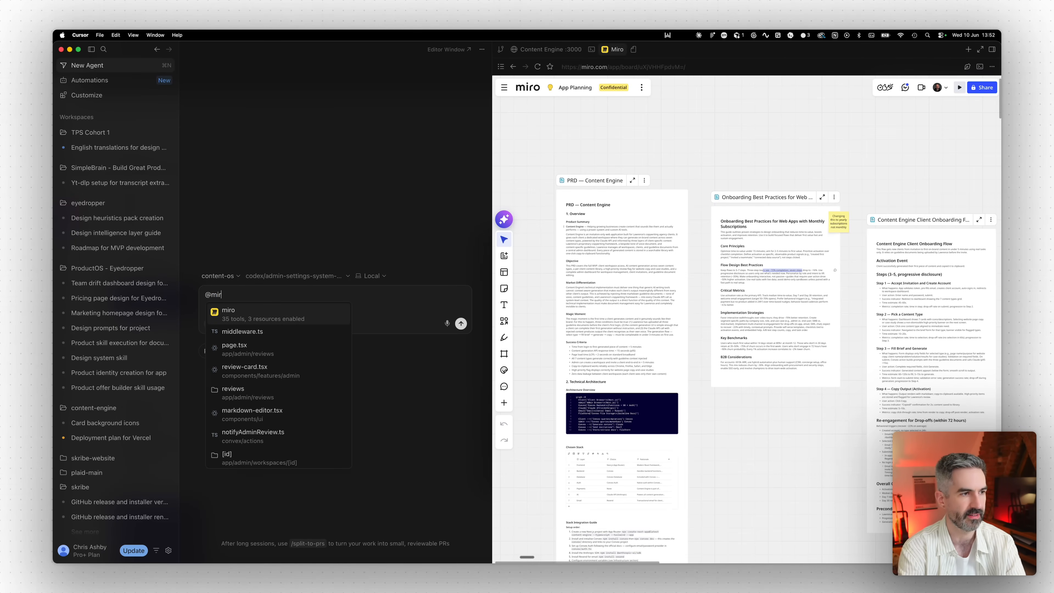
key("Return")
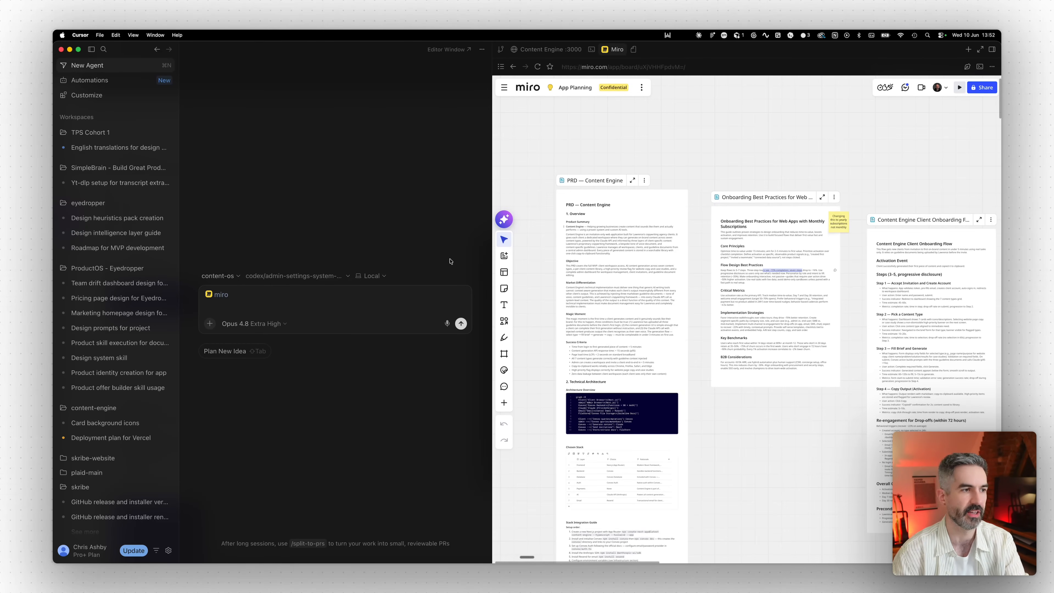
scroll(604, 206, "up", 1)
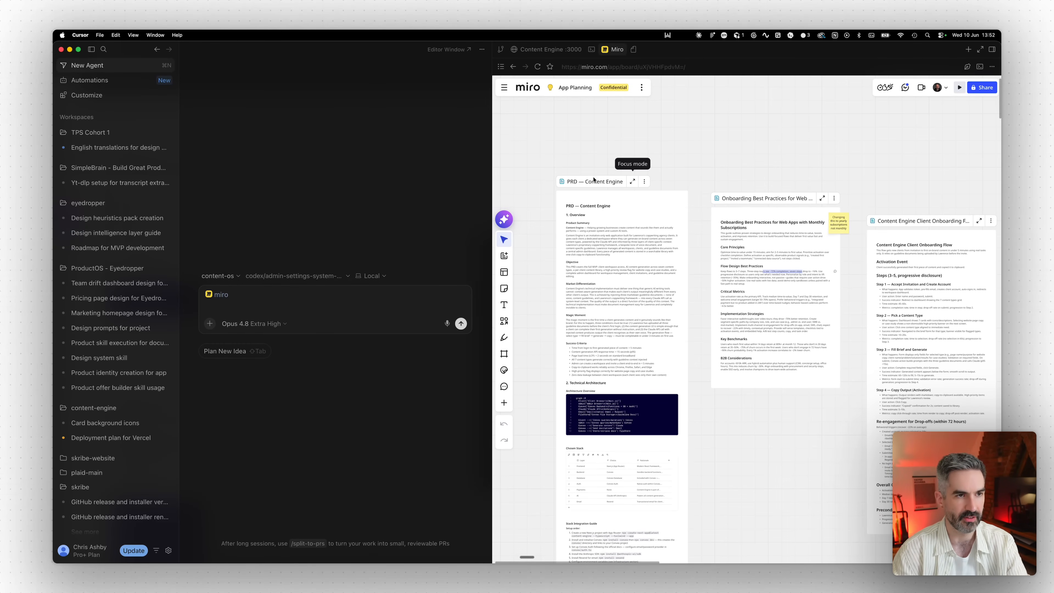
scroll(669, 154, "right", 10)
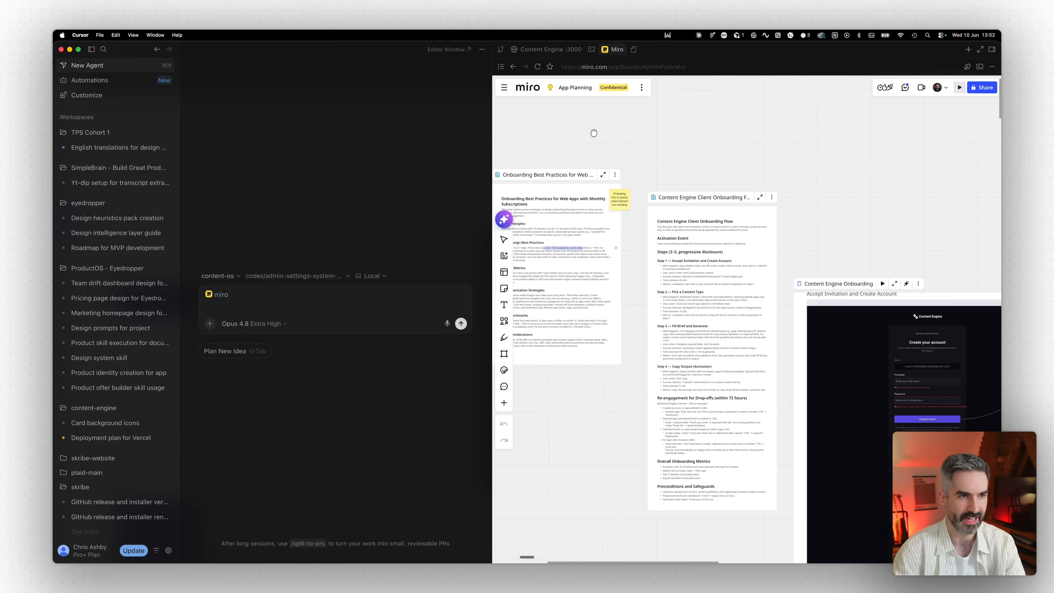
left_click_drag(670, 155, 654, 139)
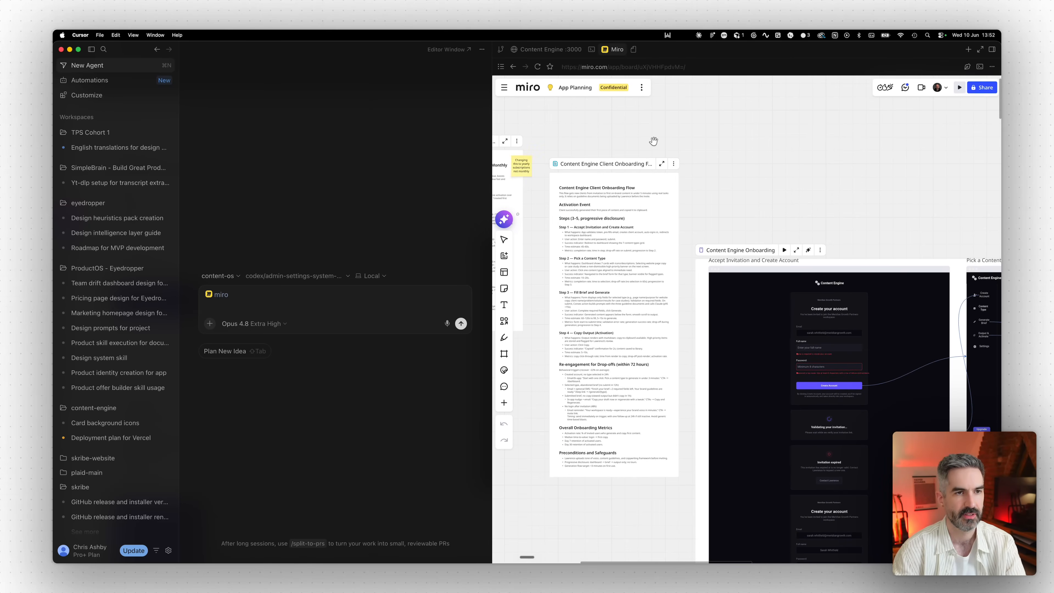
type("C")
type("an you ")
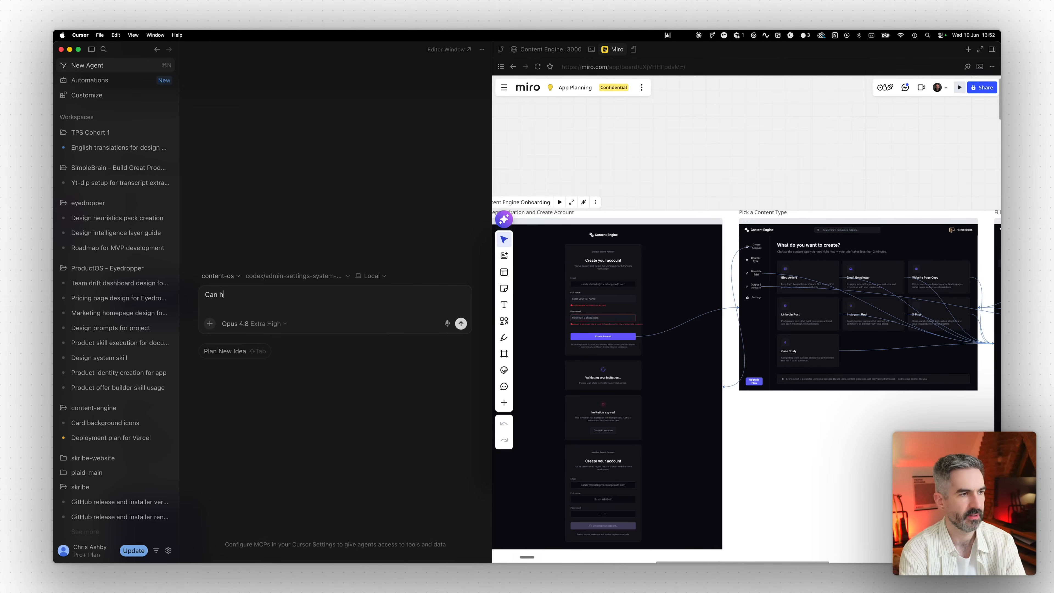
type("use @miro")
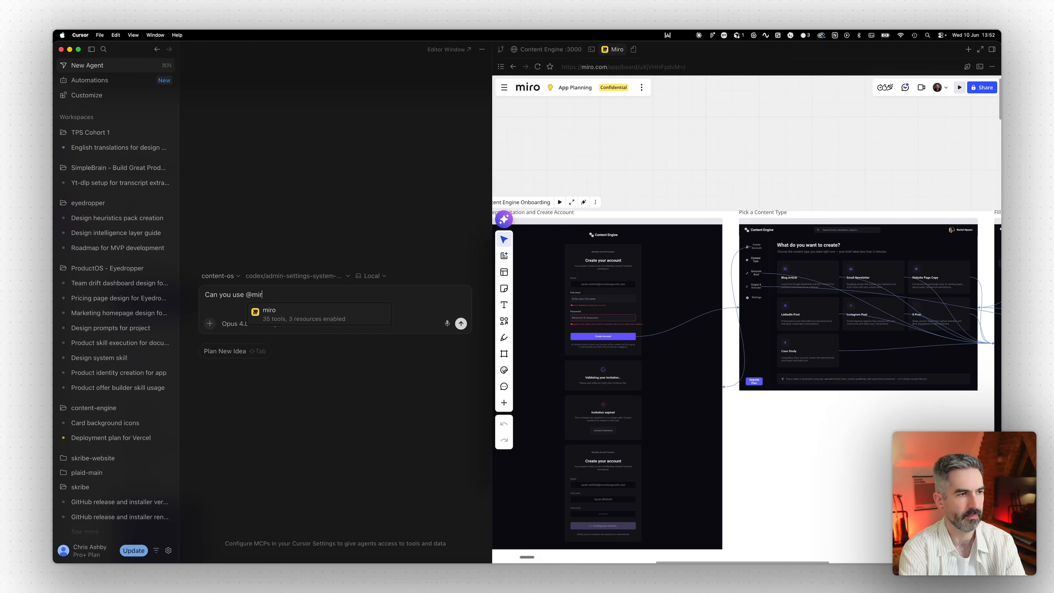
key("Return")
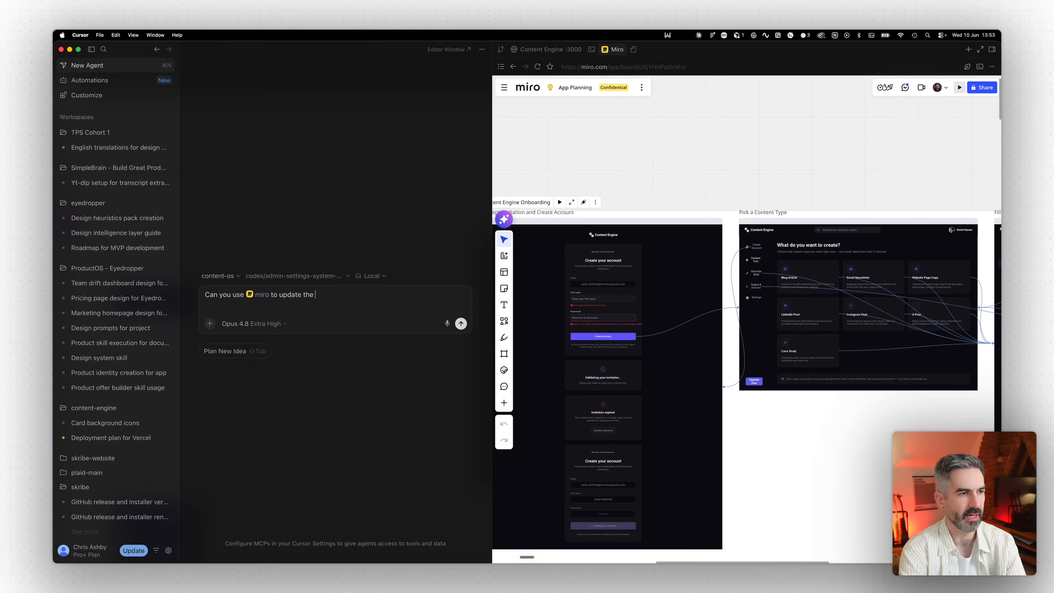
type("to update the app's onboarding flow in")
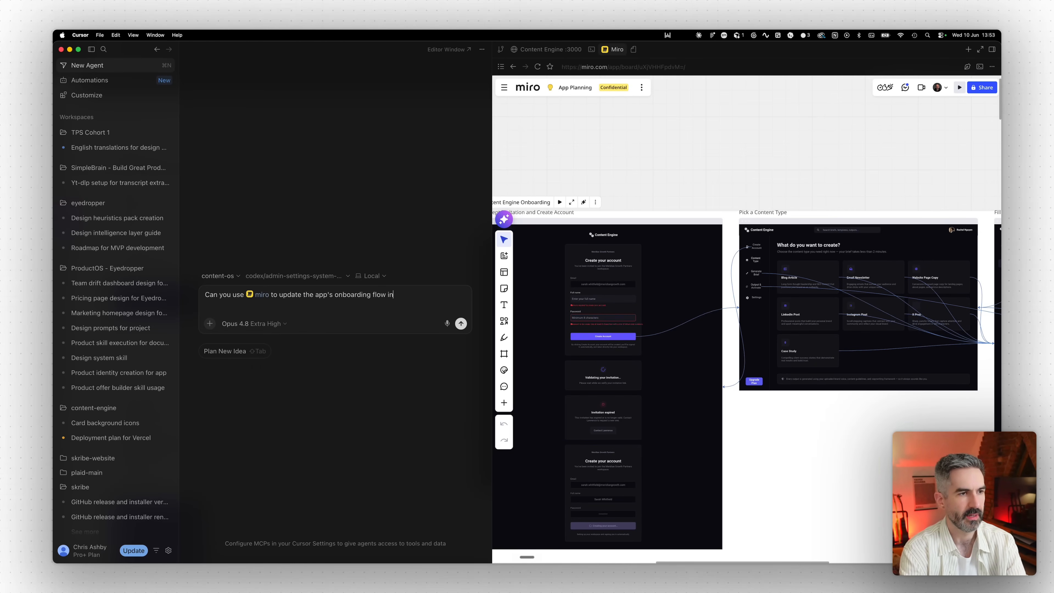
type(" line with the on")
key("BackSpace")
key("BackSpace")
type("the onboarding")
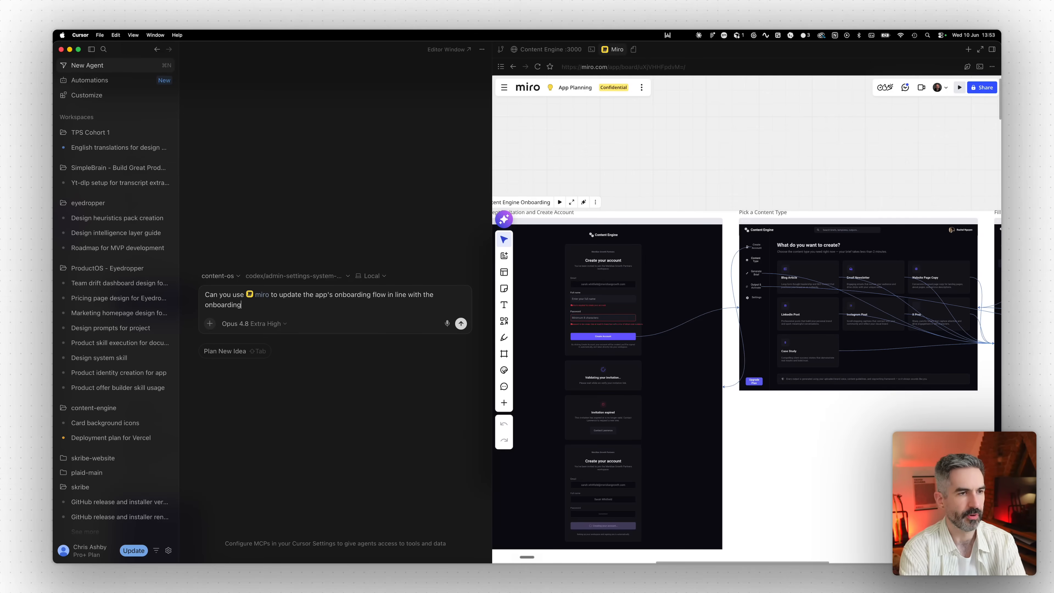
type(" prootty")
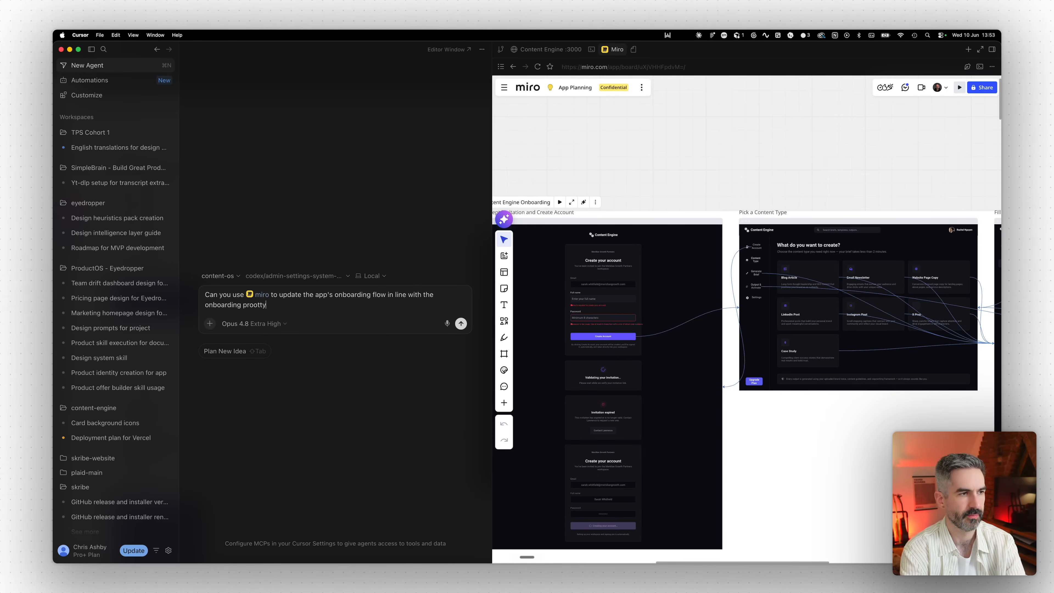
key("BackSpace")
key("BackSpace")
key("BackSpace")
key("BackSpace")
type("totype in miro")
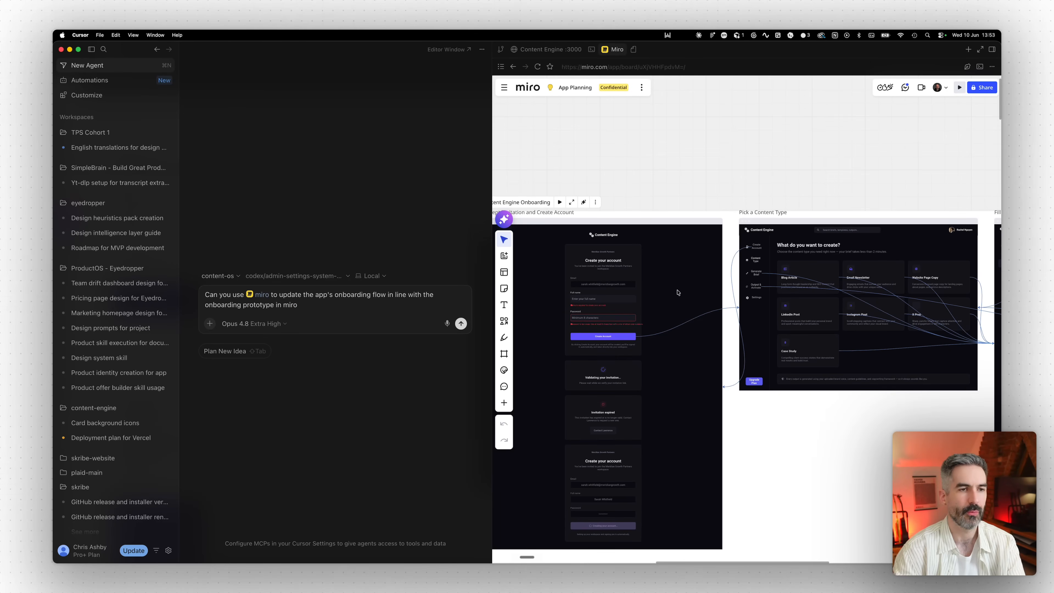
scroll(647, 233, "right", 1)
mouse_move(659, 172)
left_mouse_down()
mouse_move(512, 169)
mouse_move(764, 204)
left_mouse_up()
left_click_drag(595, 195, 733, 191)
mouse_move(547, 205)
left_mouse_down()
mouse_move(680, 191)
mouse_move(671, 199)
left_mouse_up()
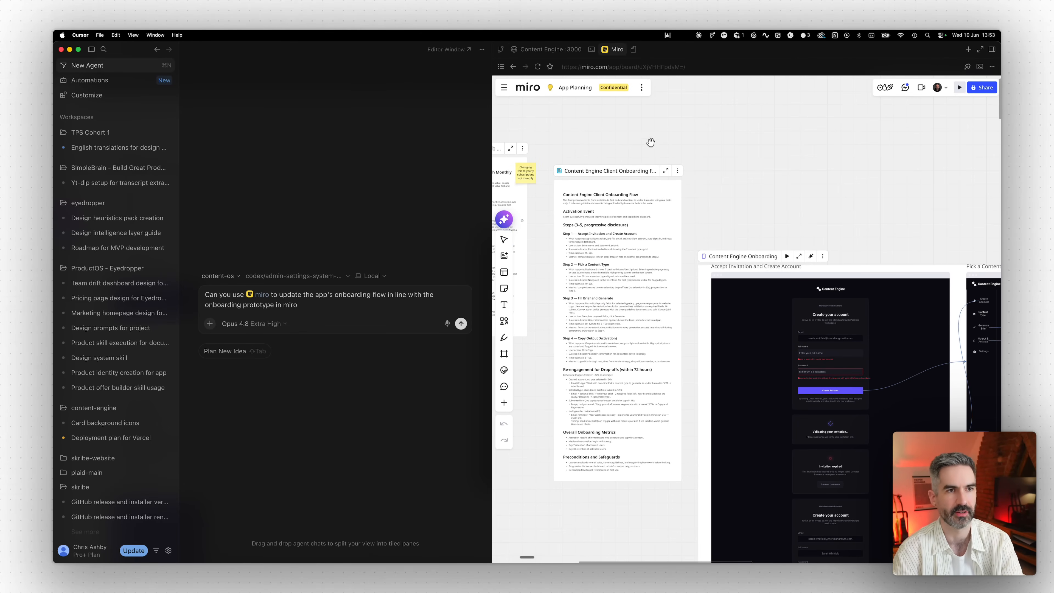
- Look over the planning documents and the four onboarding prototype screens on the App Planning board
scroll(620, 127, "down", 5)
scroll(660, 156, "up", 5)
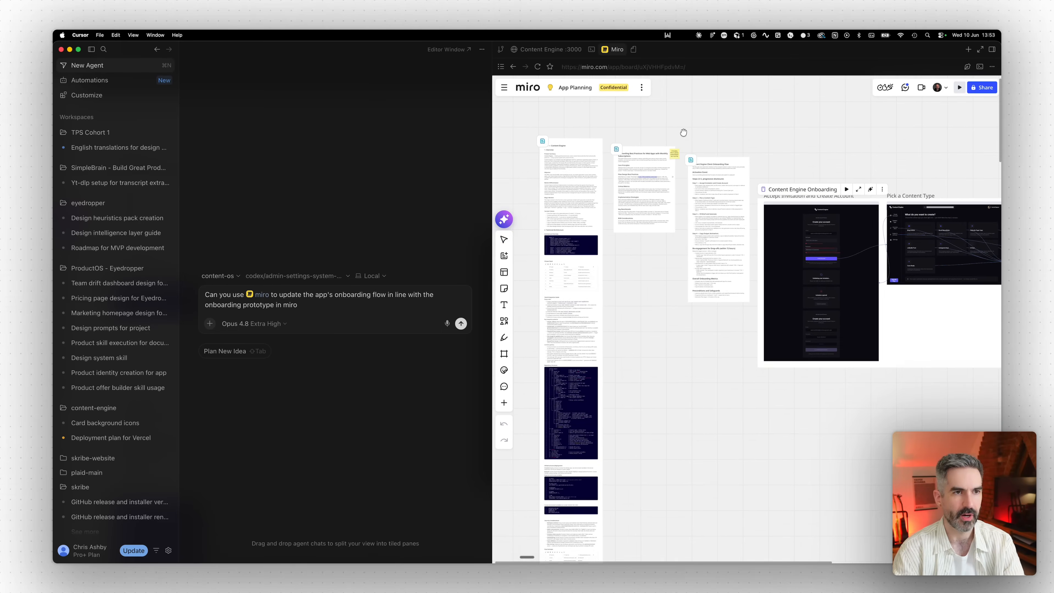
scroll(578, 129, "right", 6)
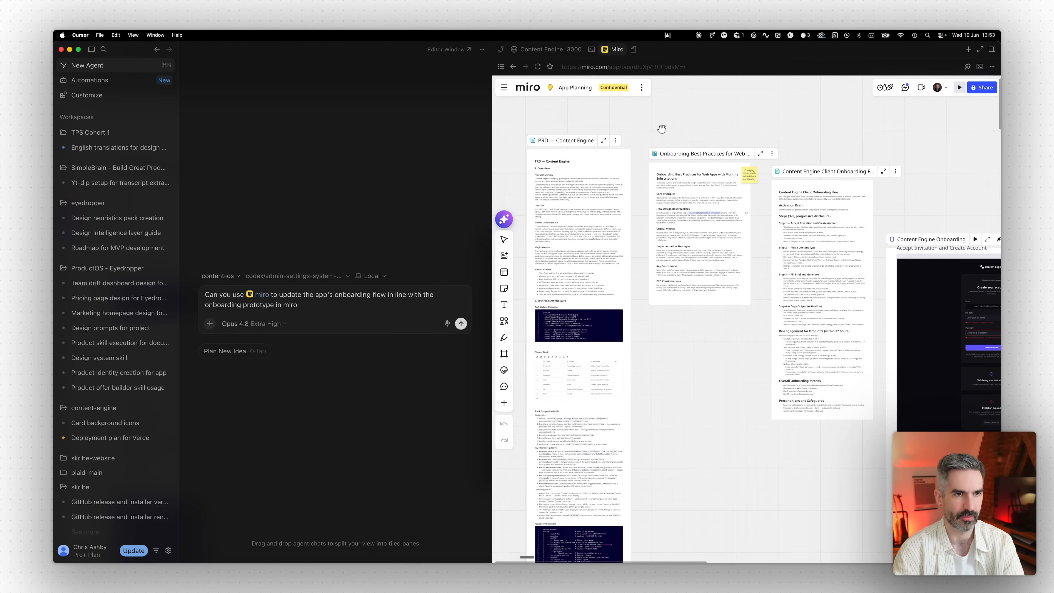
scroll(516, 117, "right", 5)
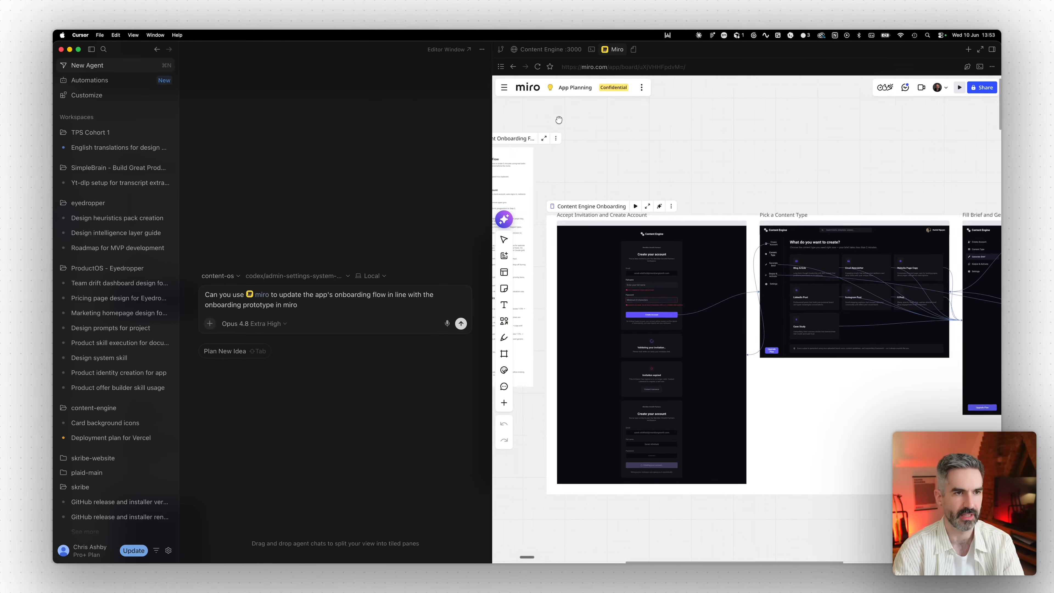
scroll(618, 134, "down", 1)
scroll(585, 134, "down", 5)
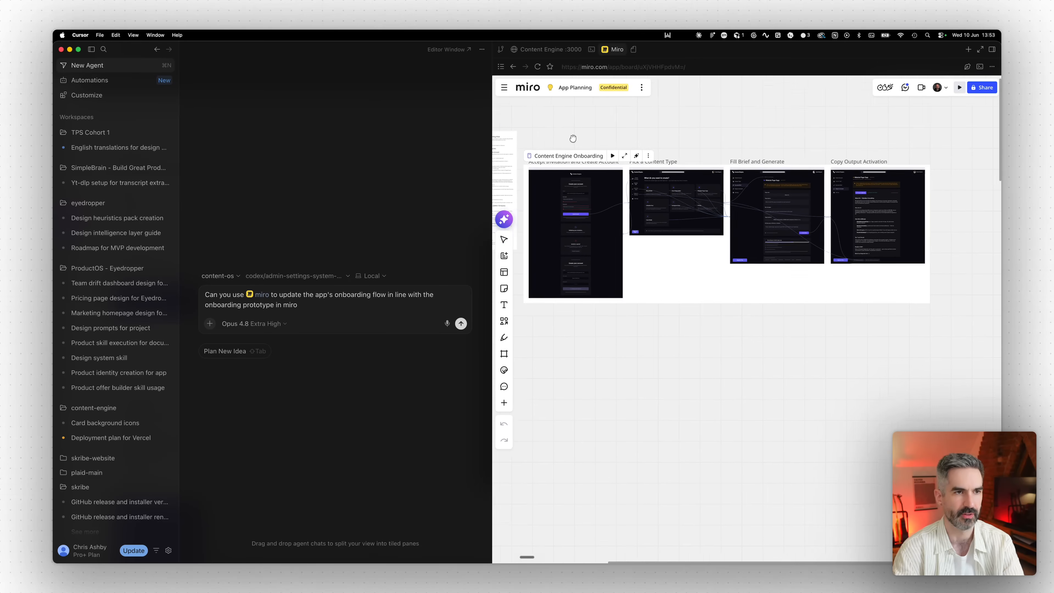
- Replace the agent prompt with "Can you add a light mode version of the prototype on the miro app planning canvas"
left_click(311, 304)
key("super+a")
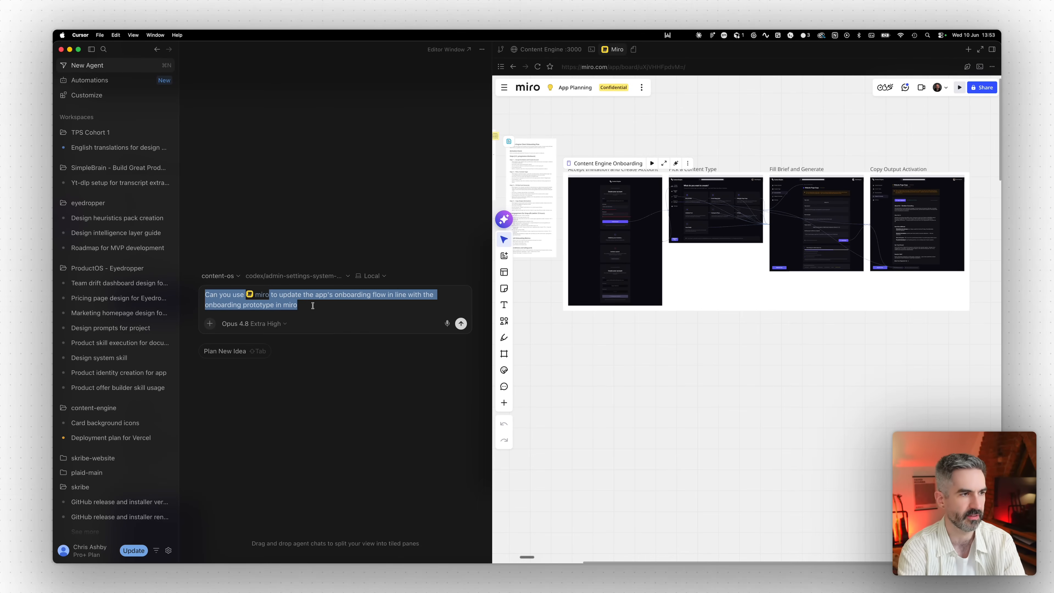
type("Can you add a light mode version of the prototype on the miro app planning canvas")
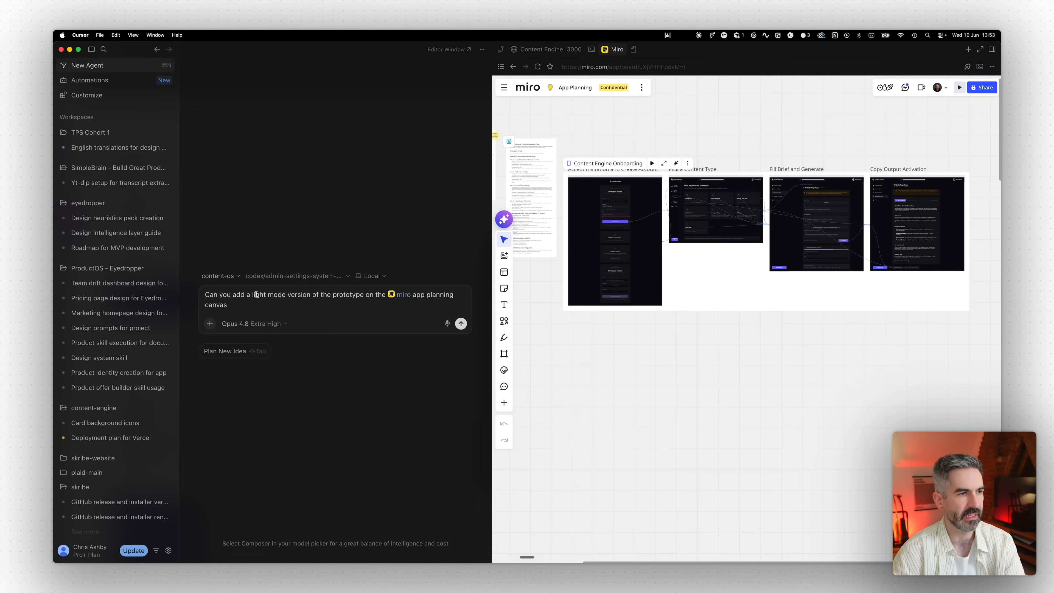
left_click_drag(256, 294, 331, 295)
left_click(352, 294)
- Choose Composer 2.5 as the agent's model and submit the light mode prompt
left_click(259, 324)
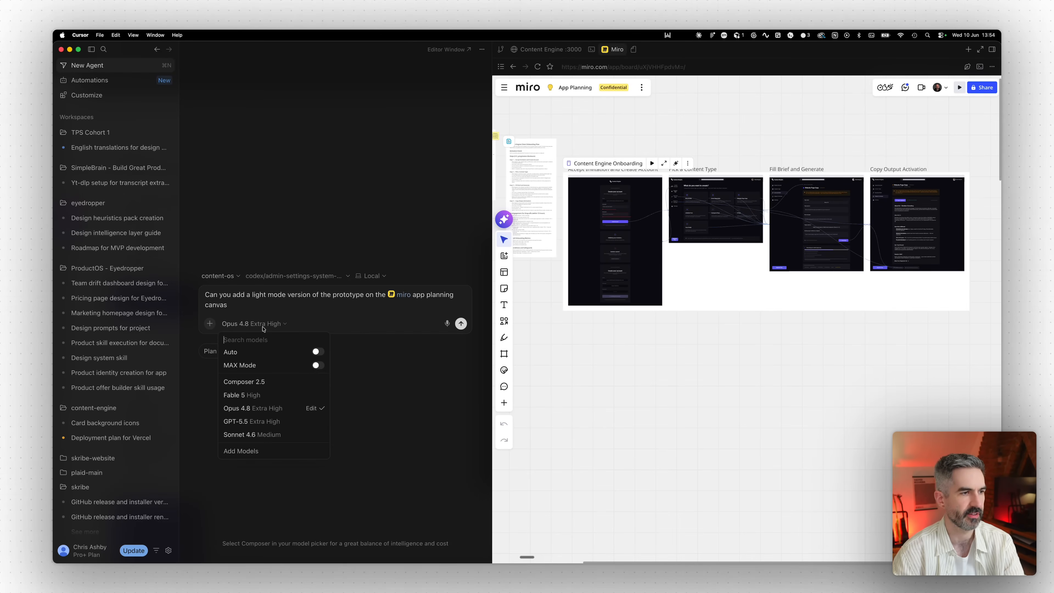
left_click(248, 384)
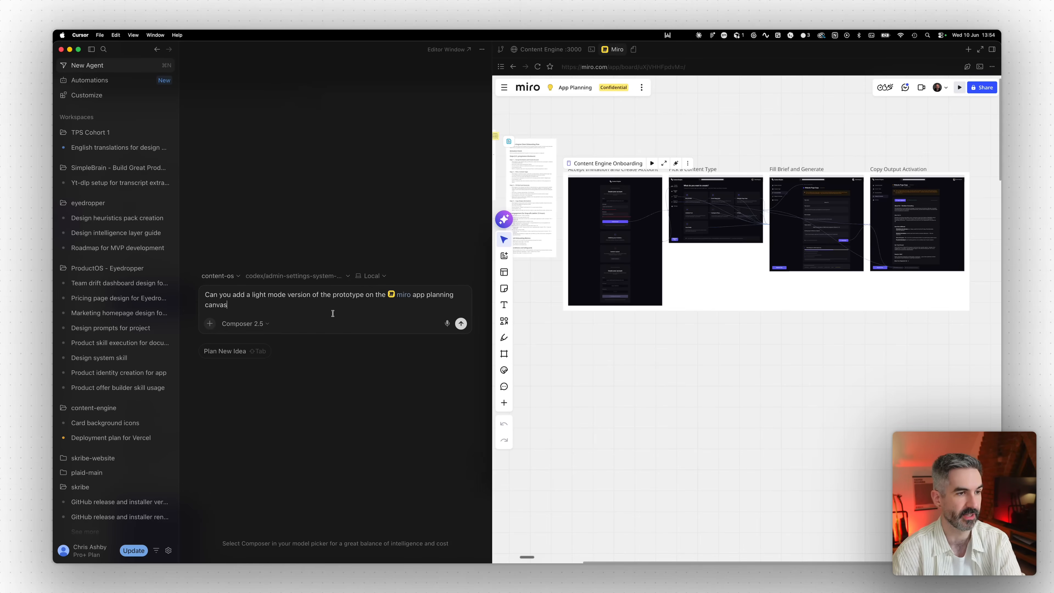
left_click(461, 324)
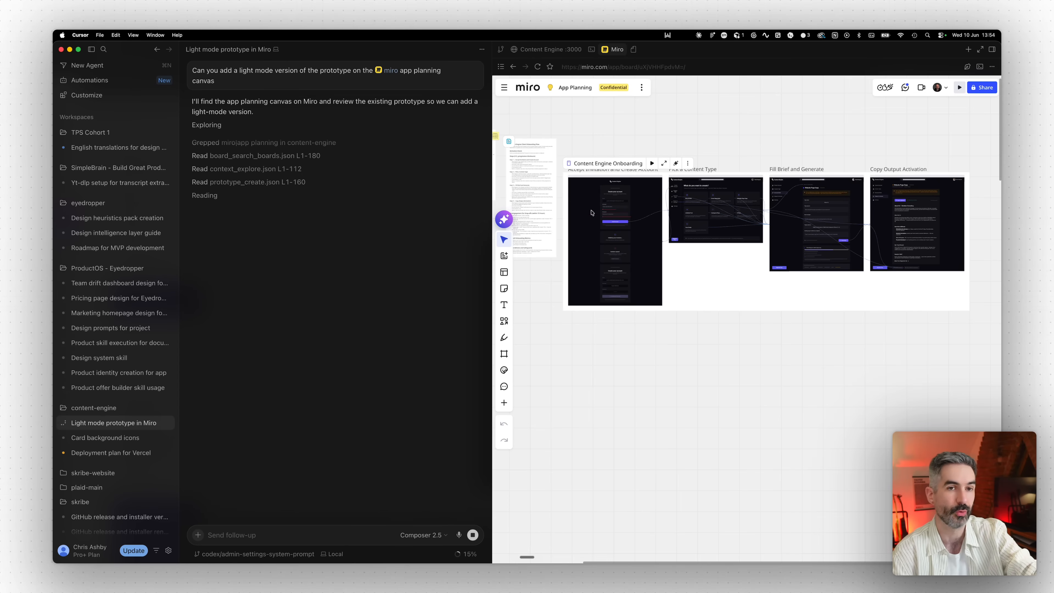
- Approve the agent's request to run Board Search Boards in miro for the query "app planning"
scroll(581, 160, "left", 1)
scroll(587, 164, "up", 1)
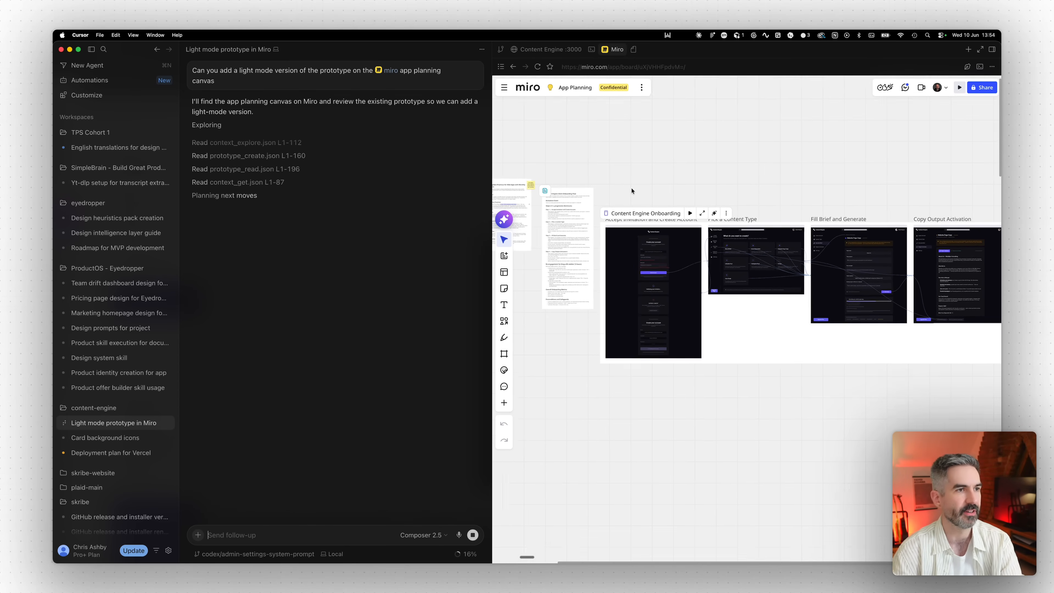
scroll(631, 190, "up", 1)
scroll(623, 178, "right", 2)
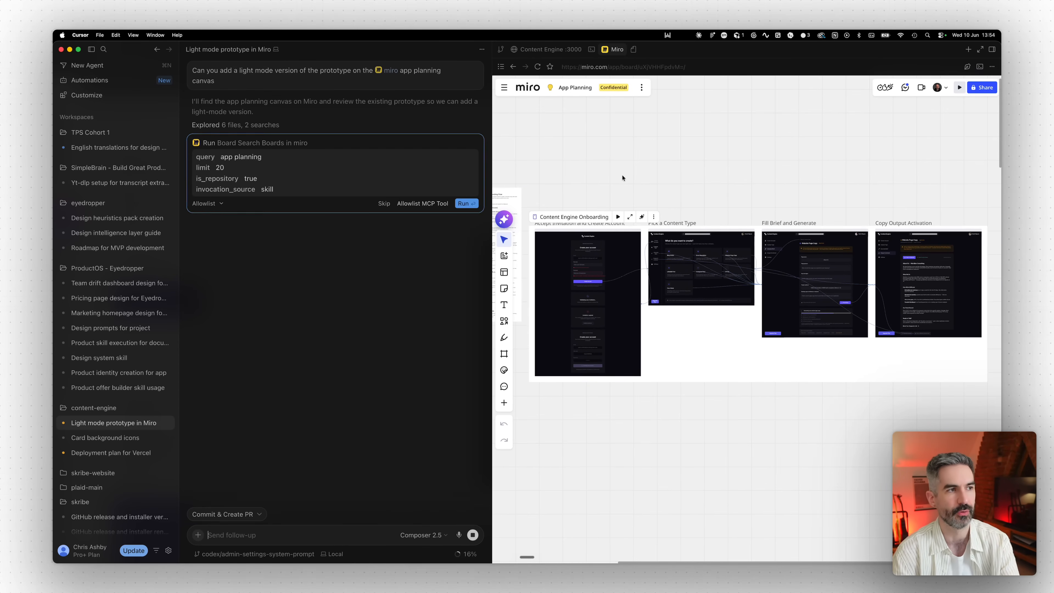
left_click(466, 203)
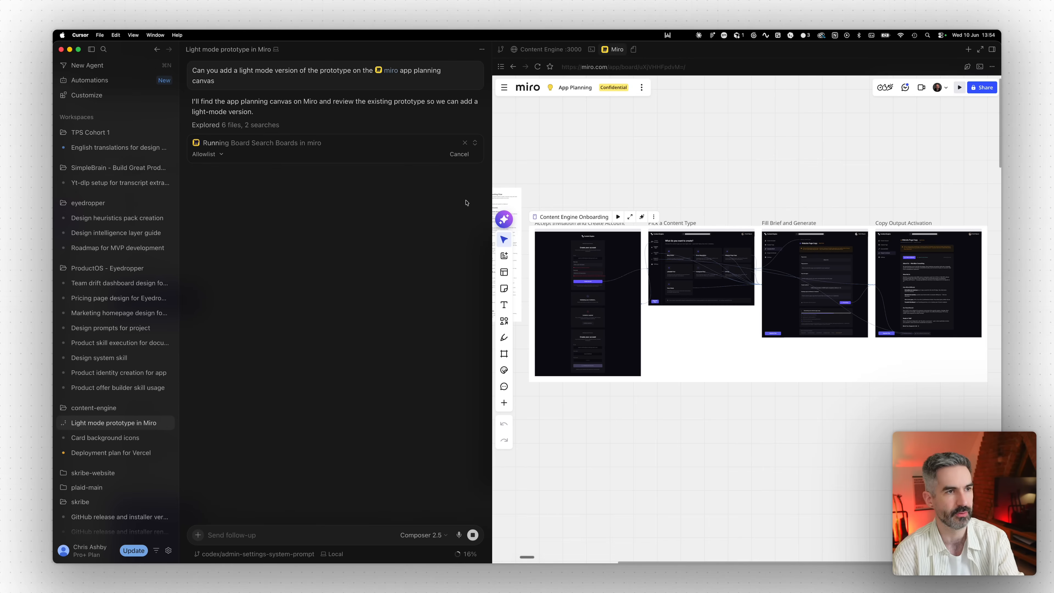
- Check the agent's progress note against the board's dark prototype and approve its Prototype Read run in miro
left_click_drag(191, 375, 278, 386)
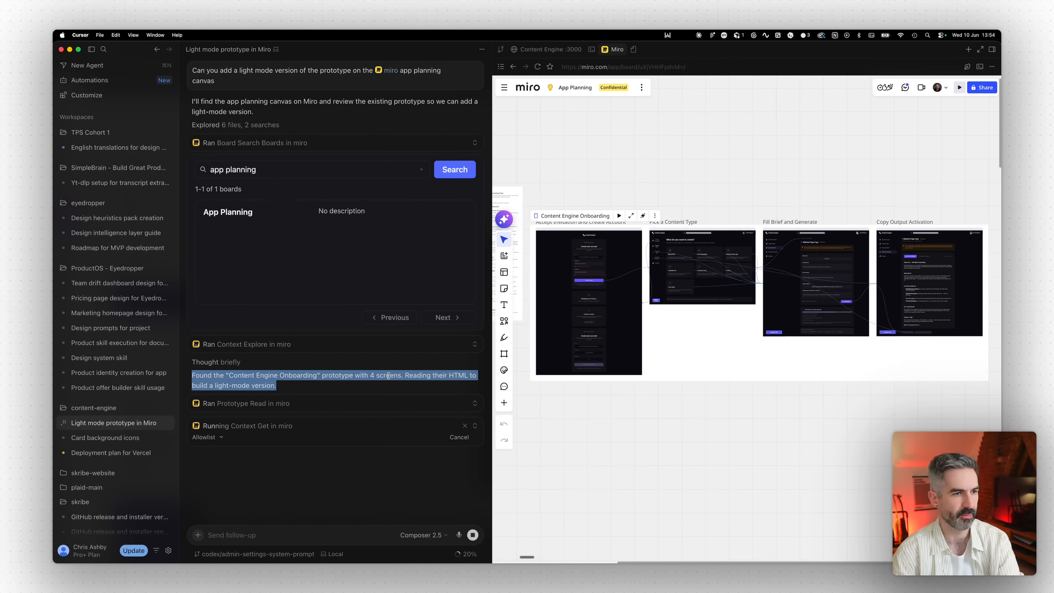
left_click(421, 377)
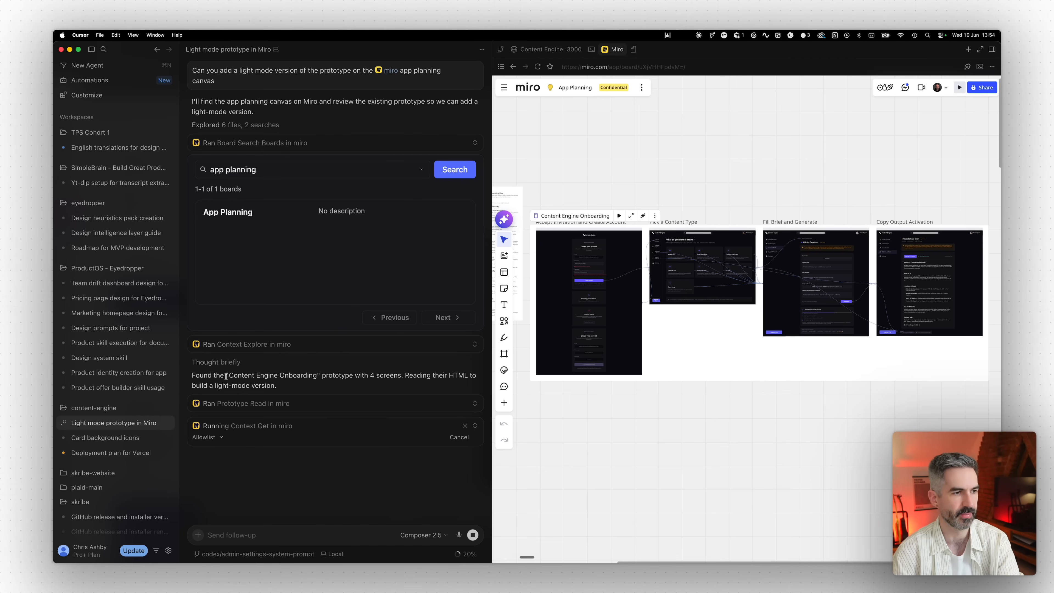
scroll(824, 452, "down", 5)
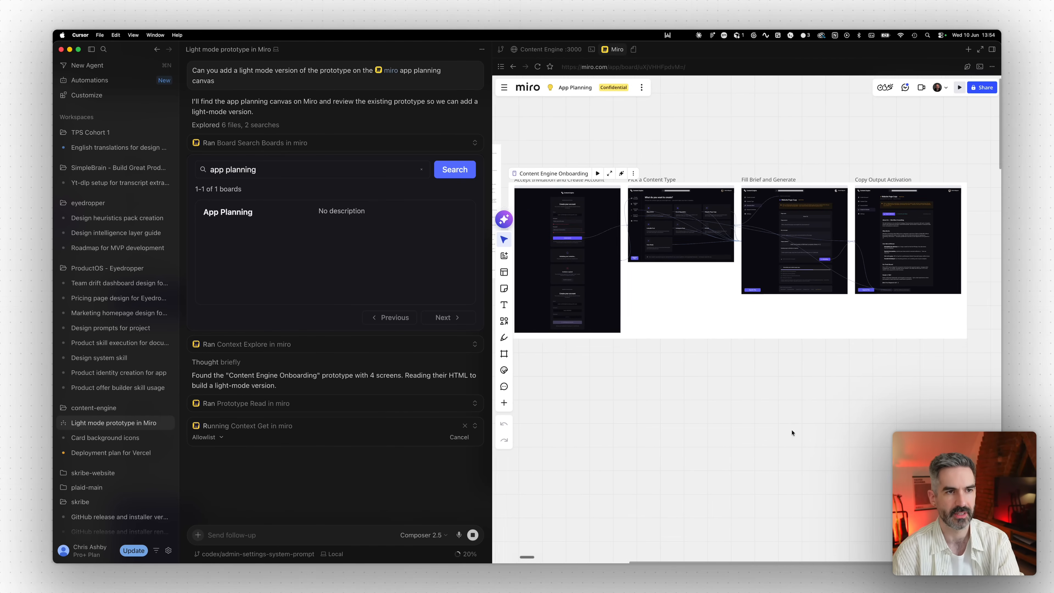
scroll(762, 377, "up", 3)
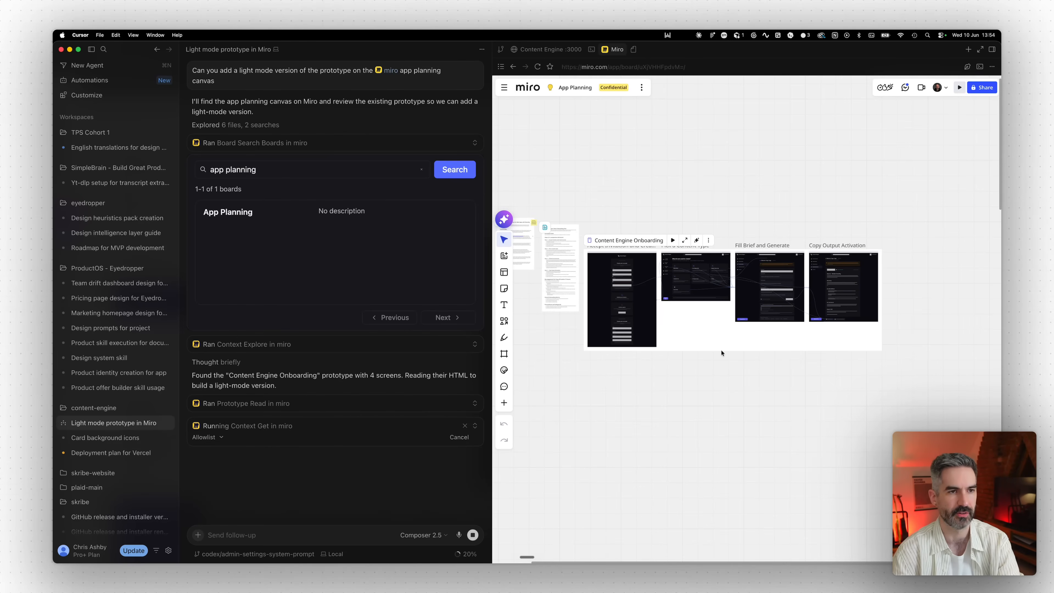
scroll(676, 309, "up", 3)
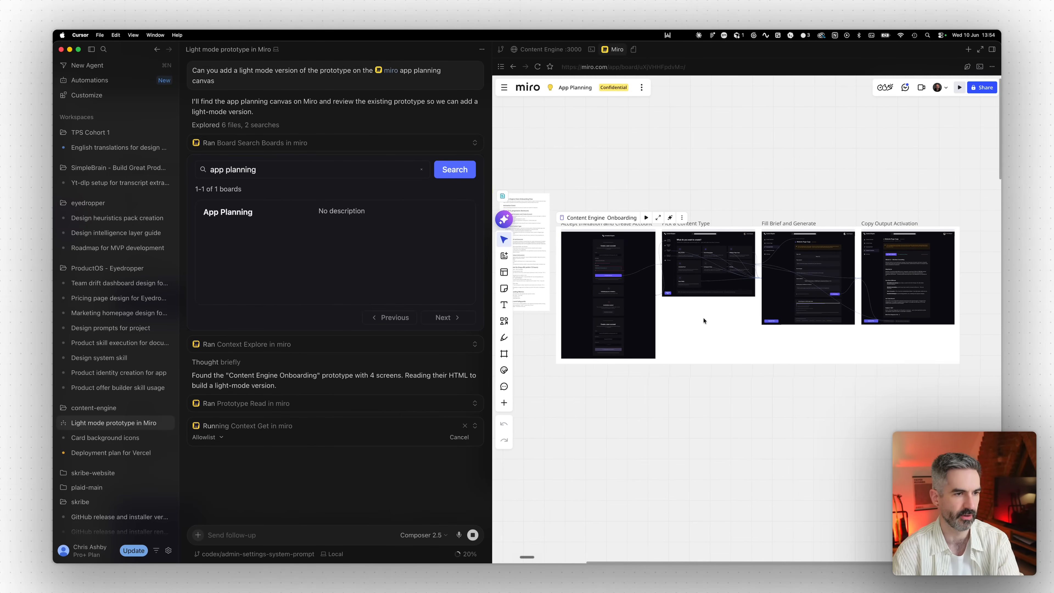
scroll(703, 319, "up", 3)
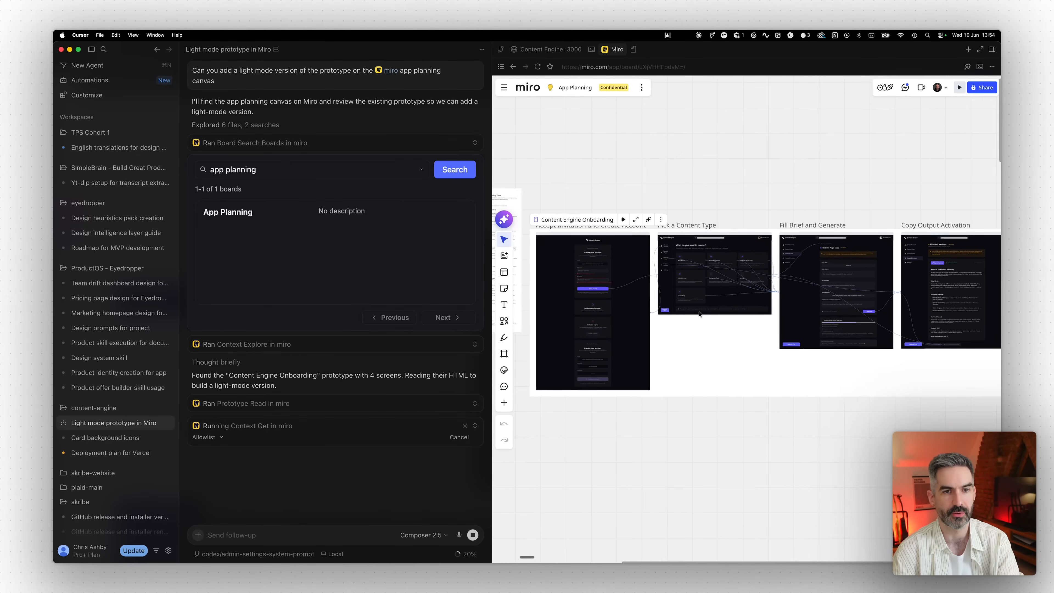
scroll(699, 314, "down", 2)
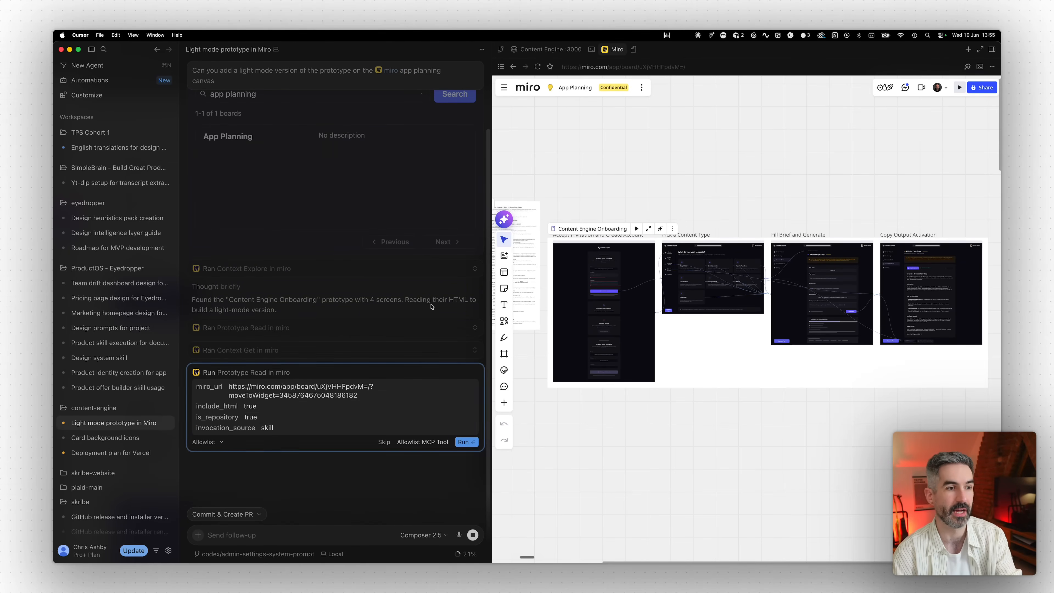
left_click(465, 441)
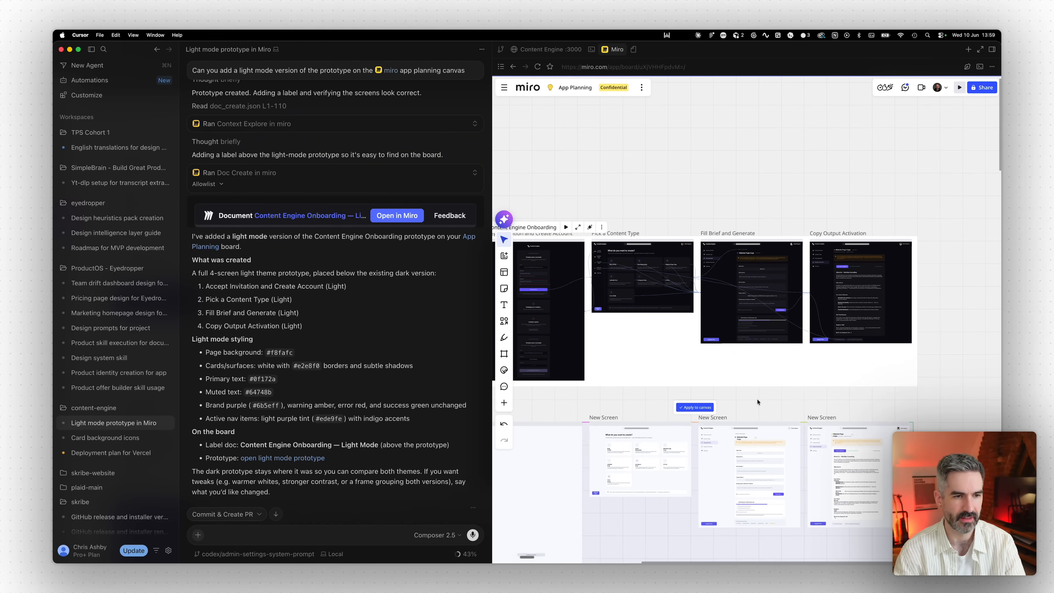
- Apply the generated light mode prototype screens to the canvas below the dark prototype
scroll(757, 403, "down", 4)
scroll(736, 373, "down", 1)
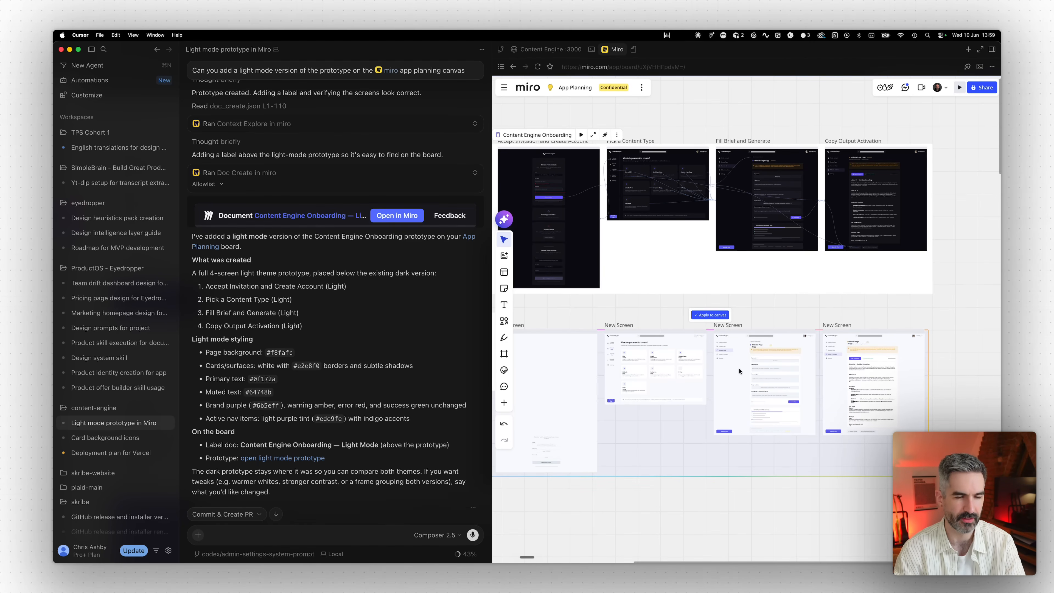
scroll(736, 365, "down", 2)
scroll(732, 357, "left", 5)
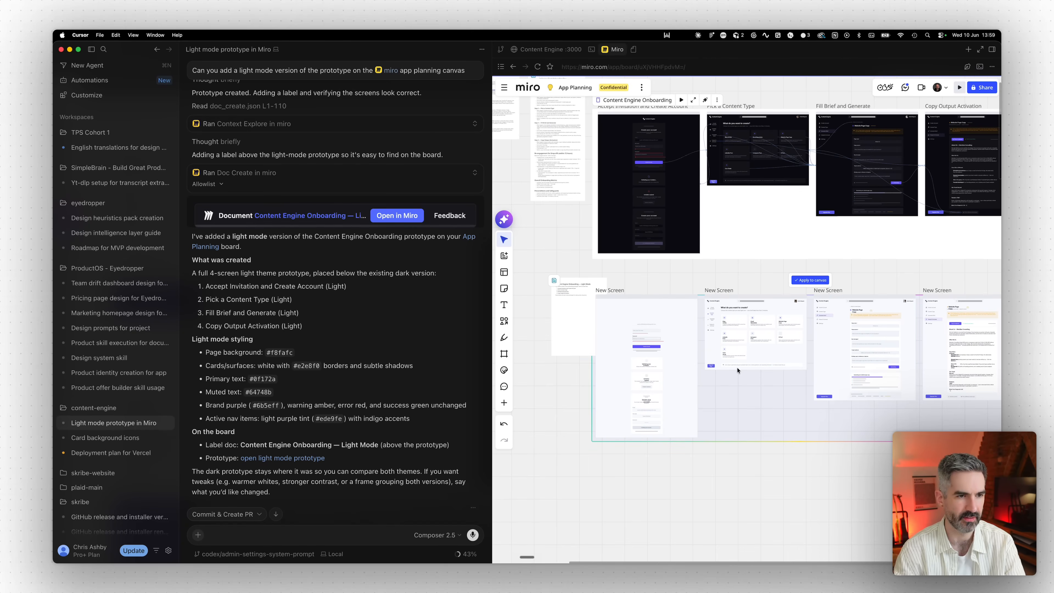
scroll(654, 305, "left", 3)
left_click(696, 285)
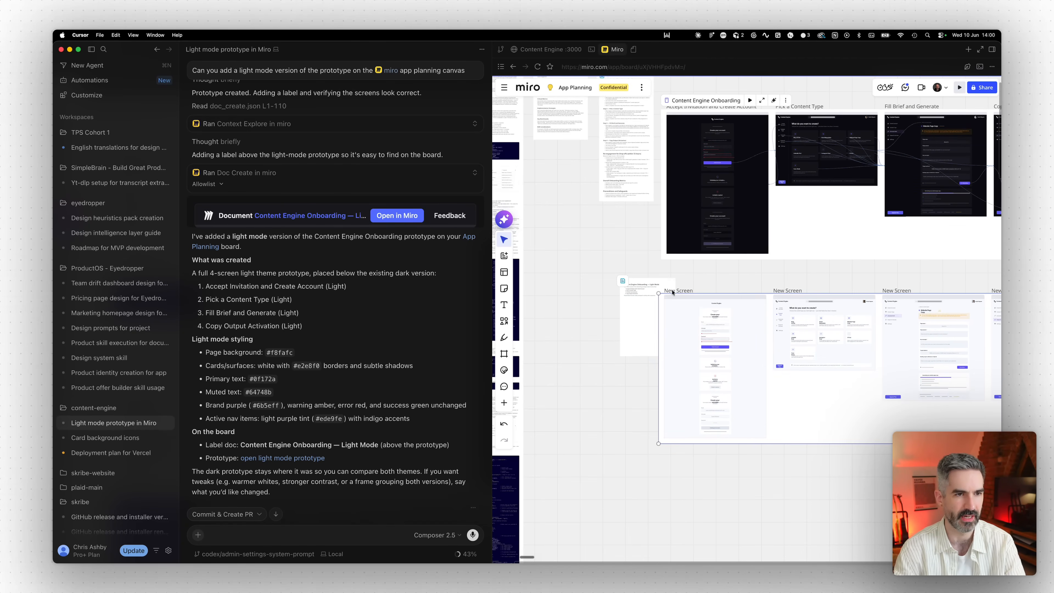
left_click(709, 271)
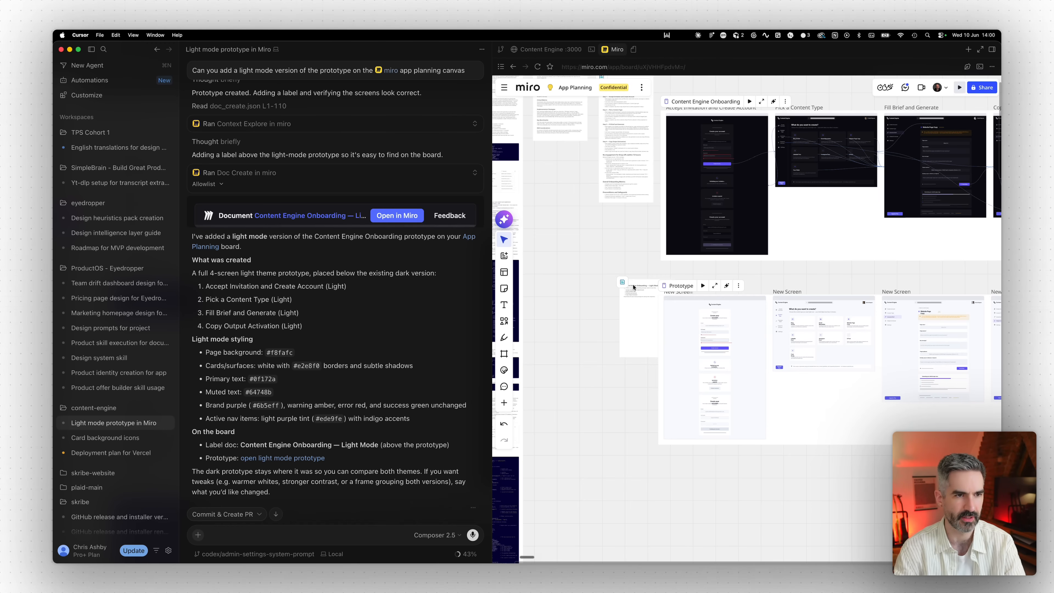
- Move the Content Engine Onboarding — Light Mode document clear of the light prototype and read its contents
left_click_drag(638, 286, 613, 300)
scroll(631, 314, "up", 10)
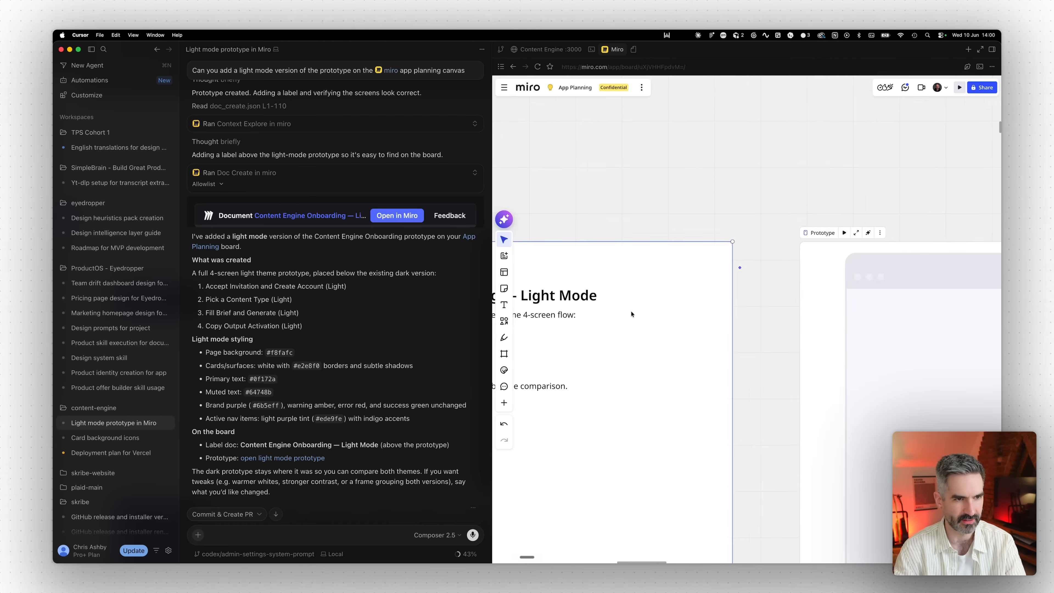
scroll(631, 314, "up", 3)
scroll(633, 310, "down", 8)
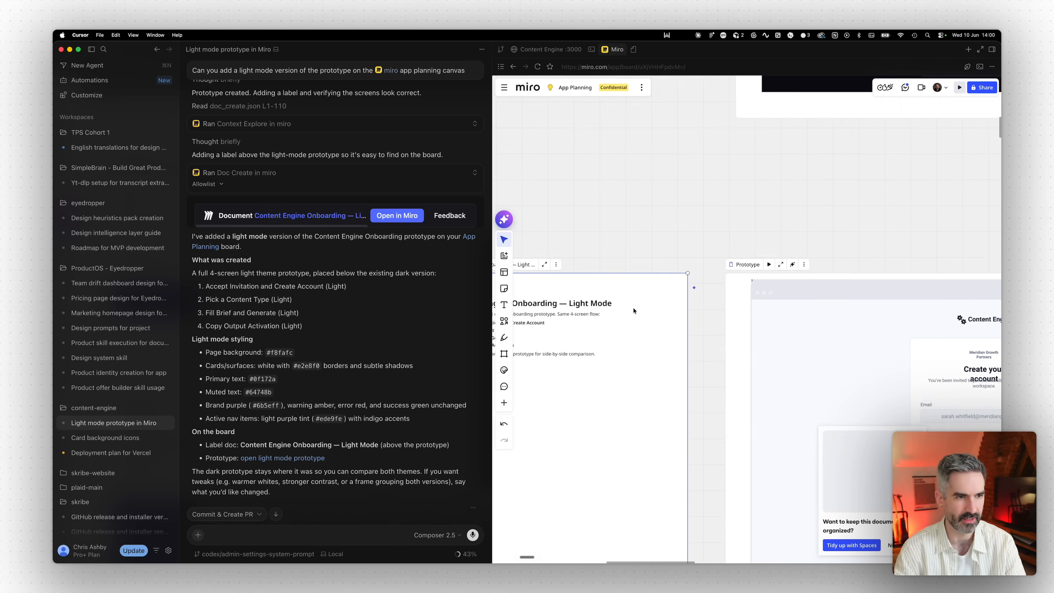
scroll(631, 306, "down", 3)
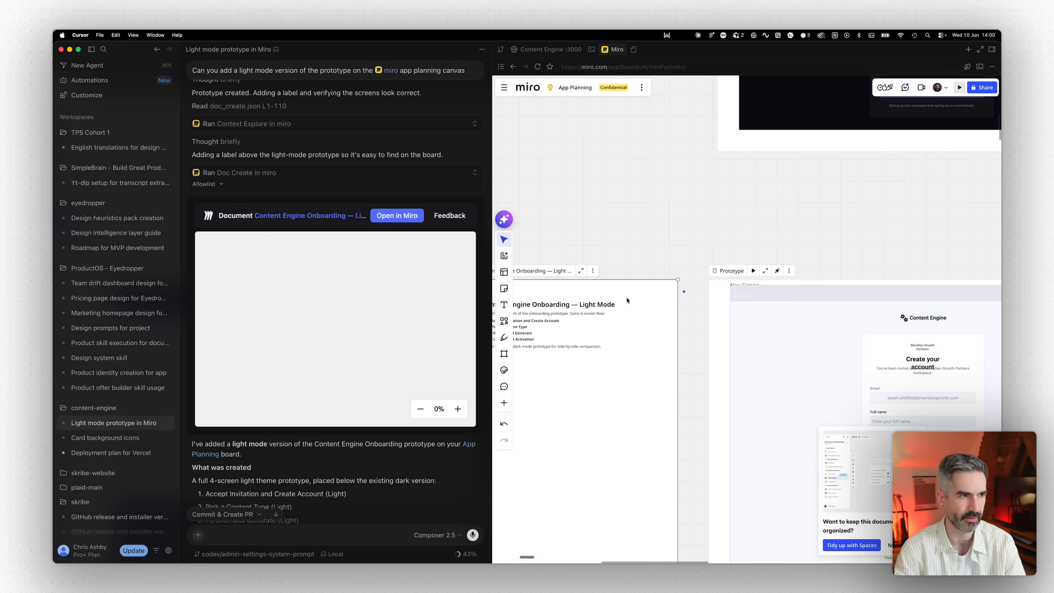
scroll(627, 345, "left", 3)
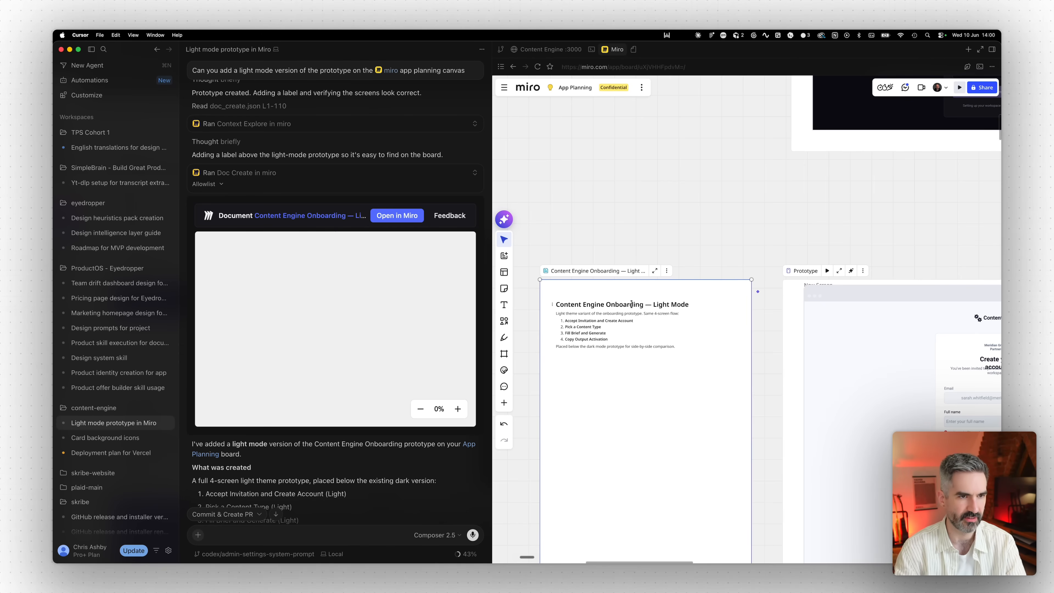
left_click(666, 305)
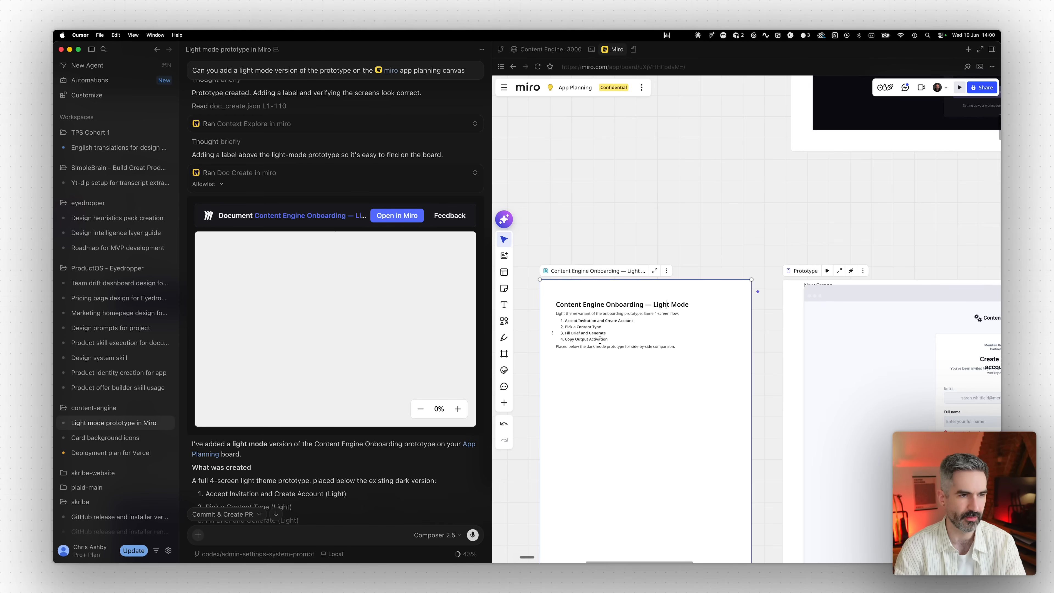
left_click(630, 220)
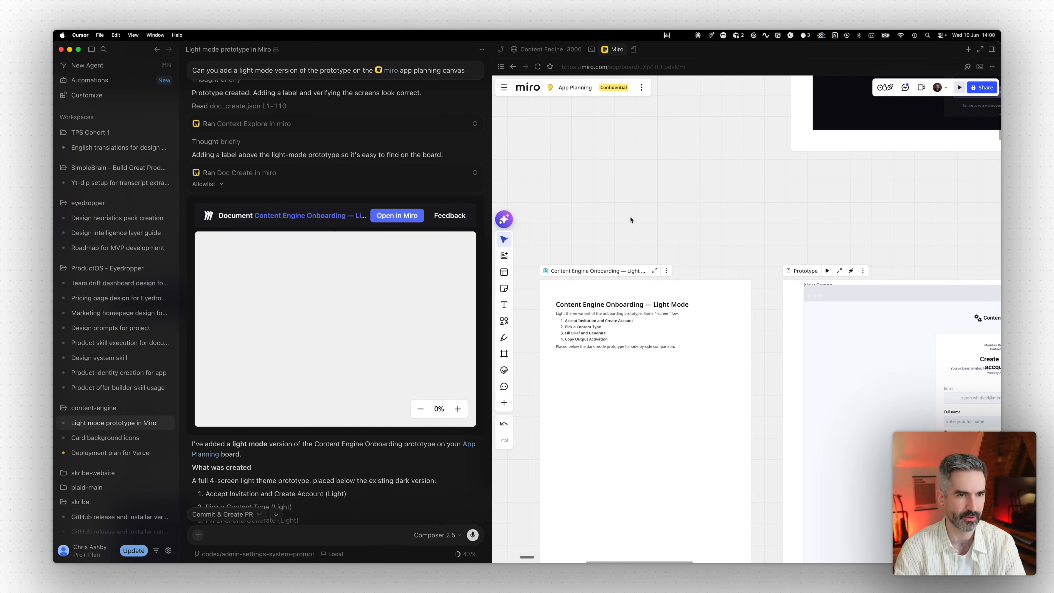
- Delete the Content Engine Onboarding — Light Mode document from the board
left_click(657, 290)
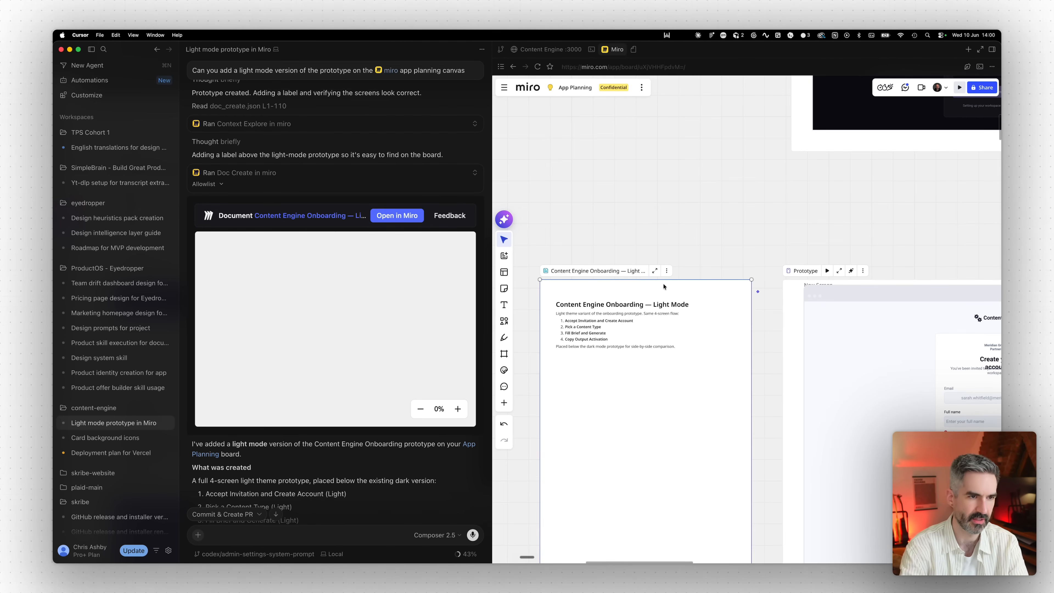
key("BackSpace")
left_click_drag(649, 261, 578, 270)
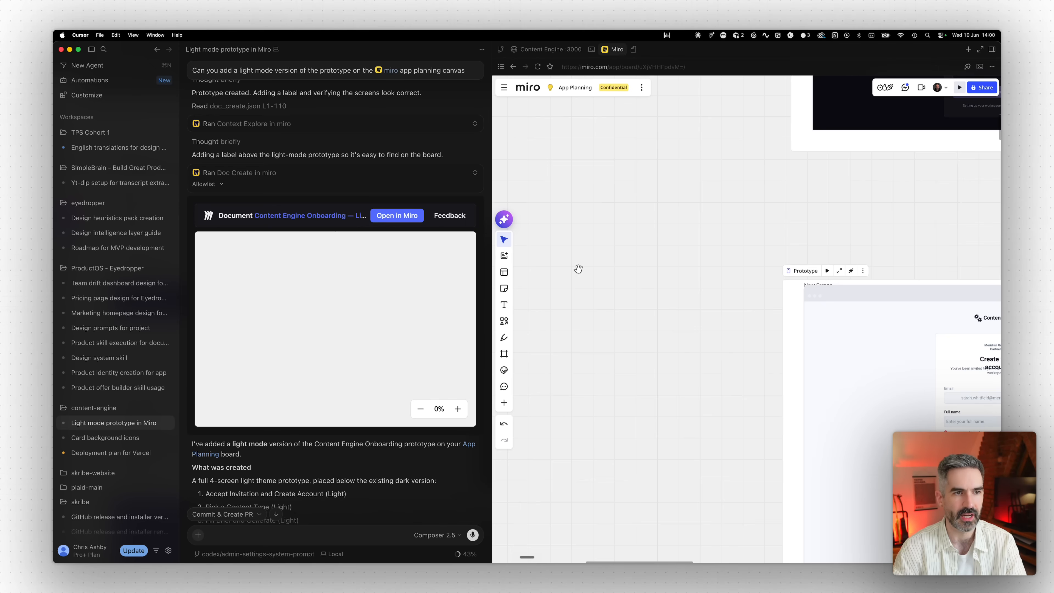
- Inspect the light mode prototype's account creation and content type screens up close
left_click_drag(763, 257, 548, 247)
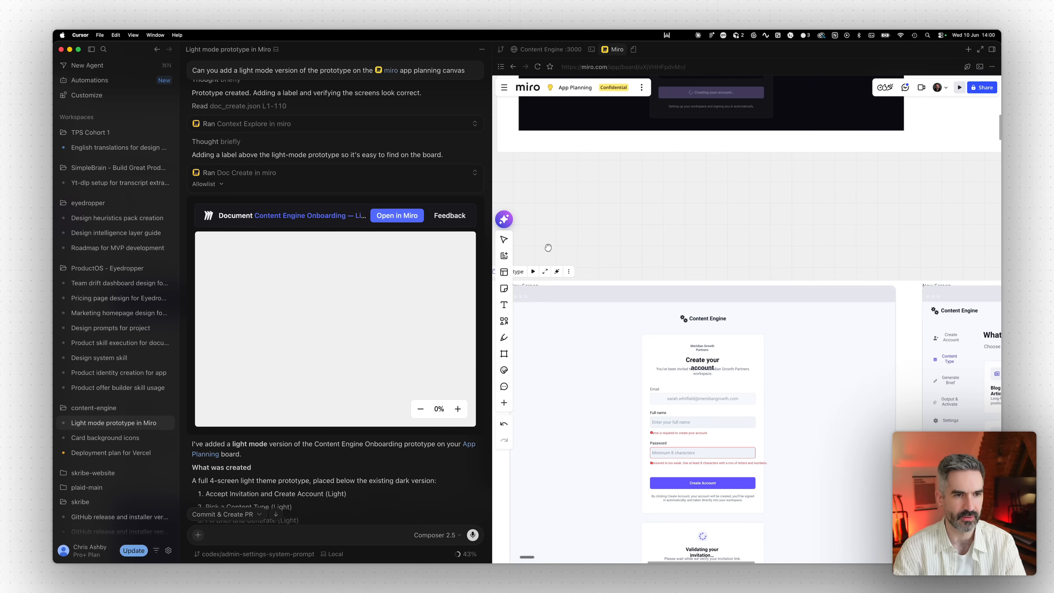
left_click_drag(651, 259, 646, 197)
scroll(638, 205, "down", 5)
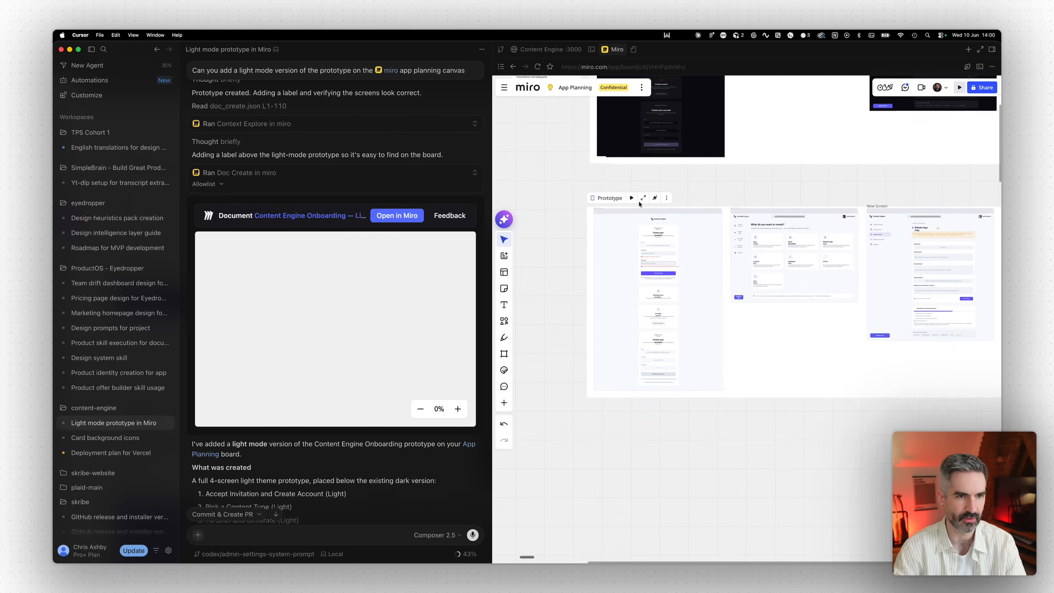
left_click_drag(795, 337, 838, 367)
scroll(801, 394, "up", 10)
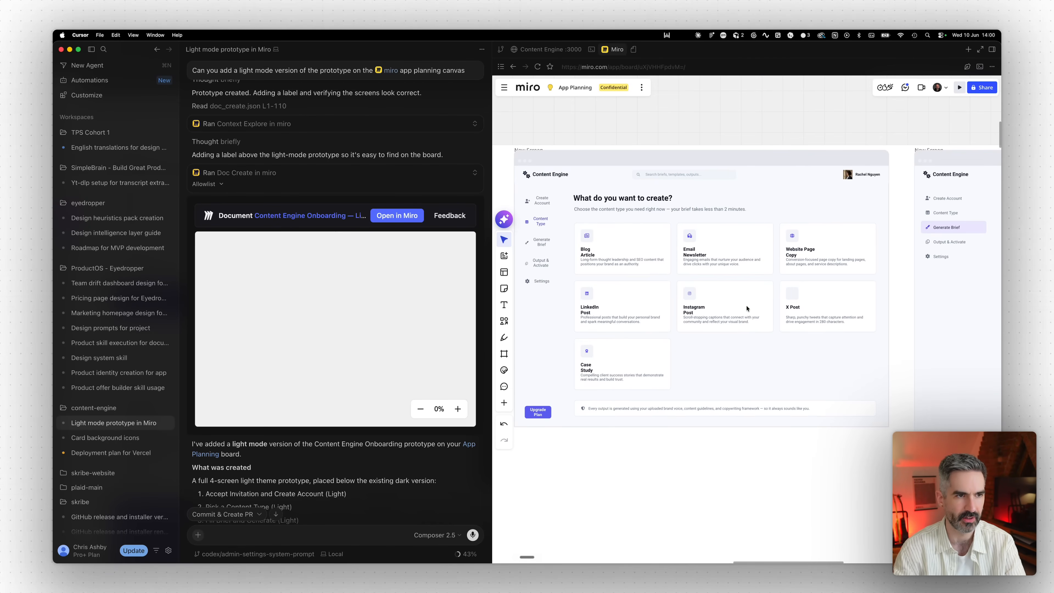
- Inspect the light mode prototype's Website Page Copy brief screen and compare the full light screen row with the dark one
scroll(750, 315, "right", 10)
scroll(744, 301, "right", 10)
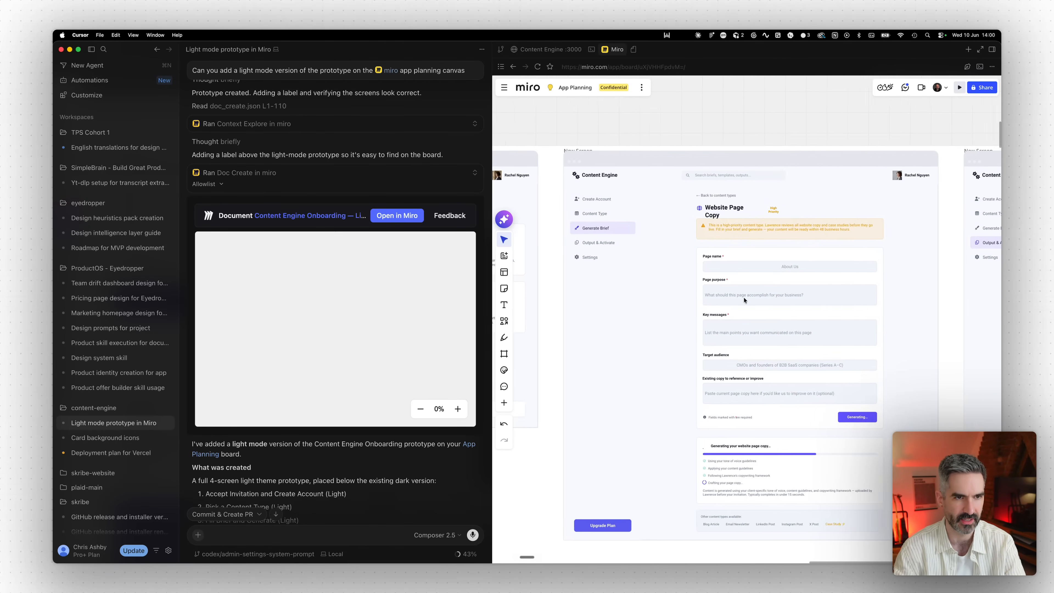
scroll(742, 300, "down", 10)
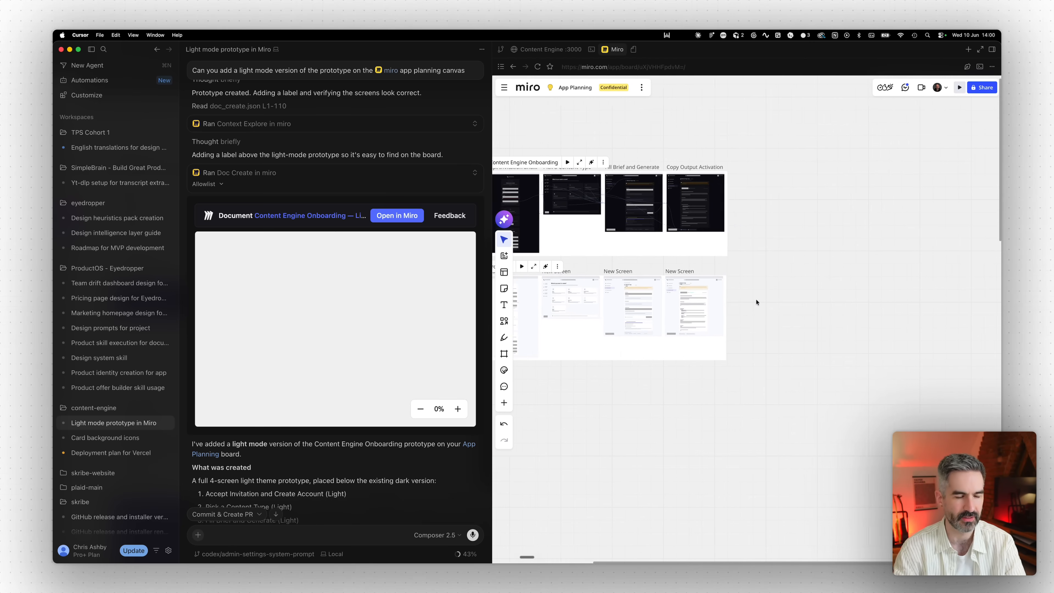
scroll(739, 300, "left", 5)
scroll(739, 301, "up", 3)
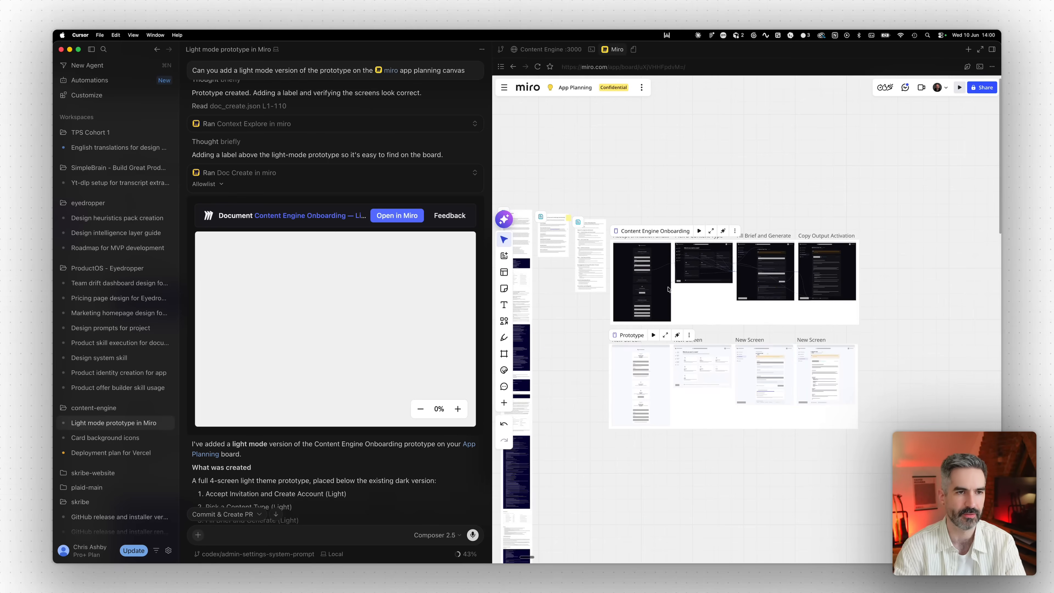
scroll(709, 295, "up", 5)
scroll(689, 297, "down", 3)
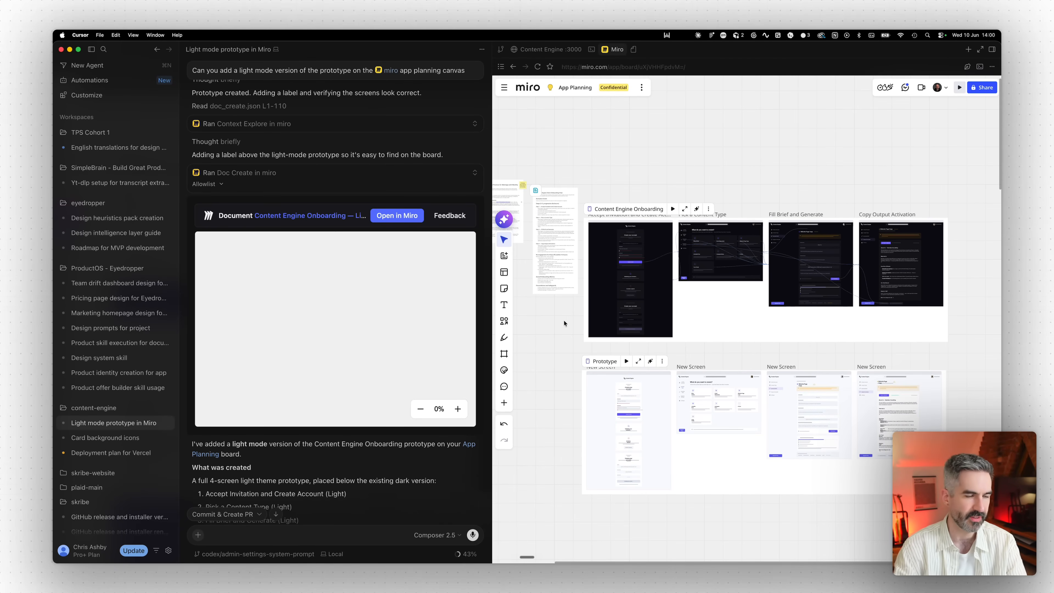
- Survey the App Planning board's layout from the dark and light prototypes back to the PRD and onboarding documents
key("space")
left_click_drag(564, 312, 674, 333)
scroll(626, 312, "up", 3)
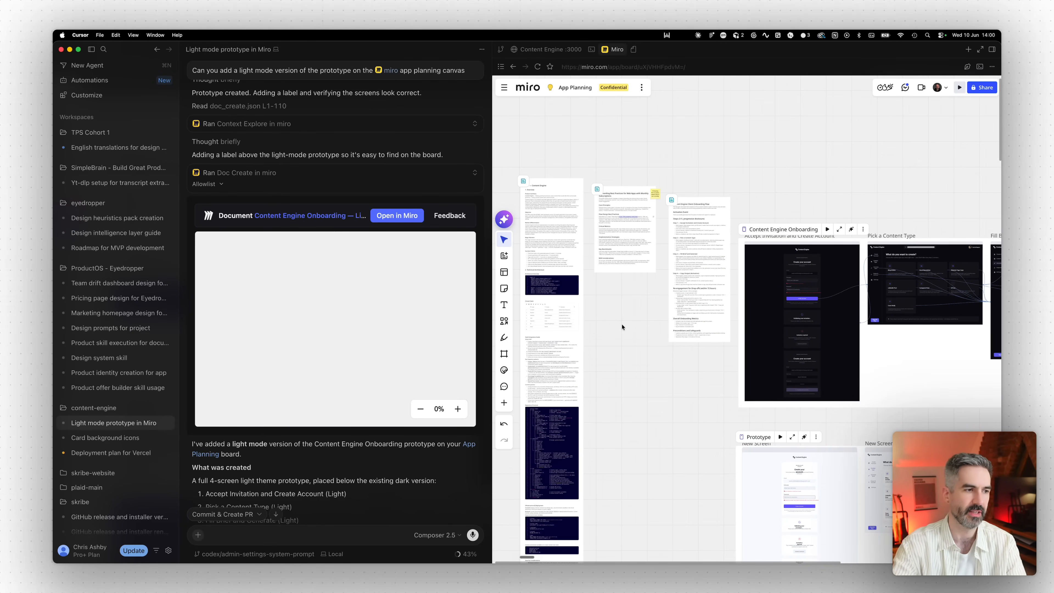
scroll(611, 292, "down", 5)
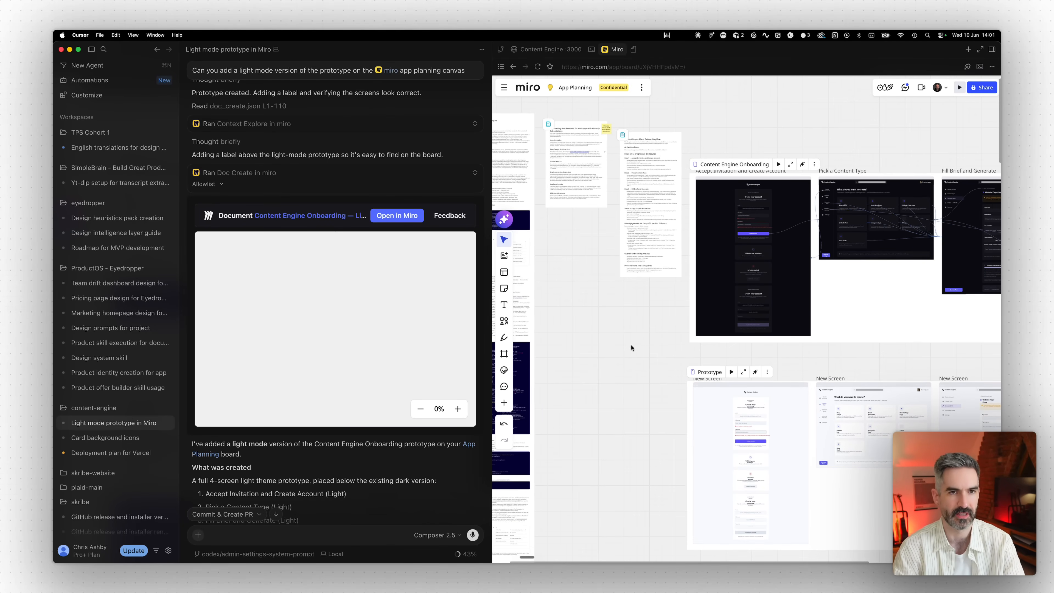
key("space")
left_click_drag(667, 320, 742, 391)
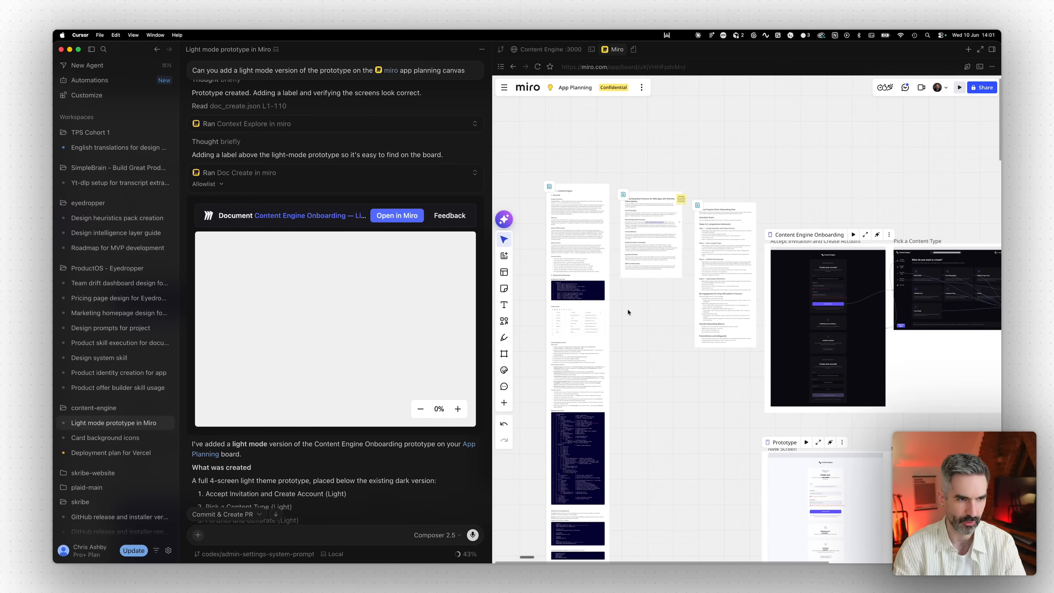
scroll(627, 312, "up", 5)
key("space")
left_click_drag(625, 306, 657, 341)
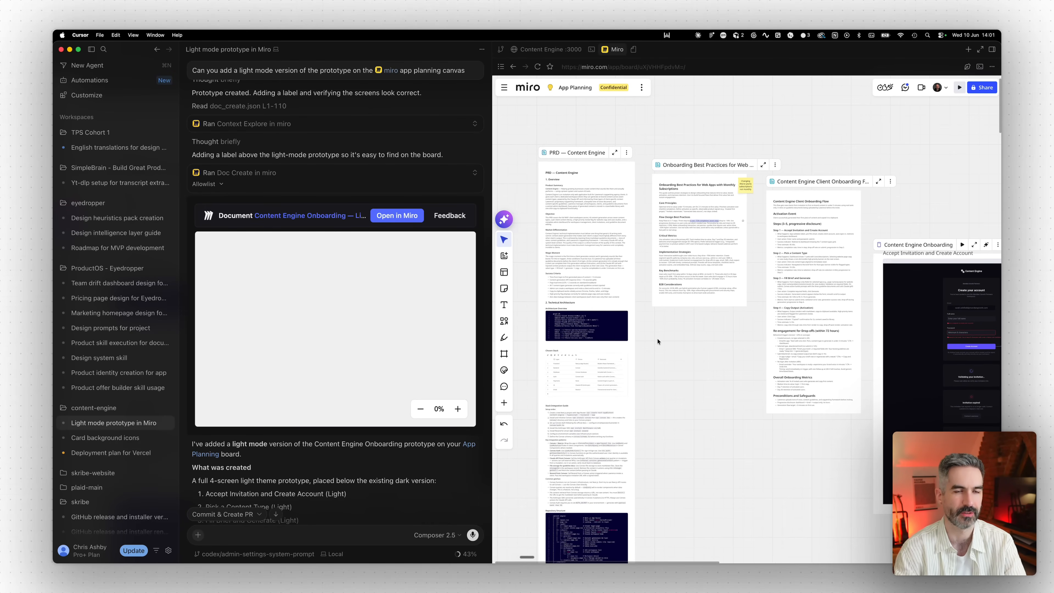
key("space")
left_click_drag(639, 335, 654, 335)
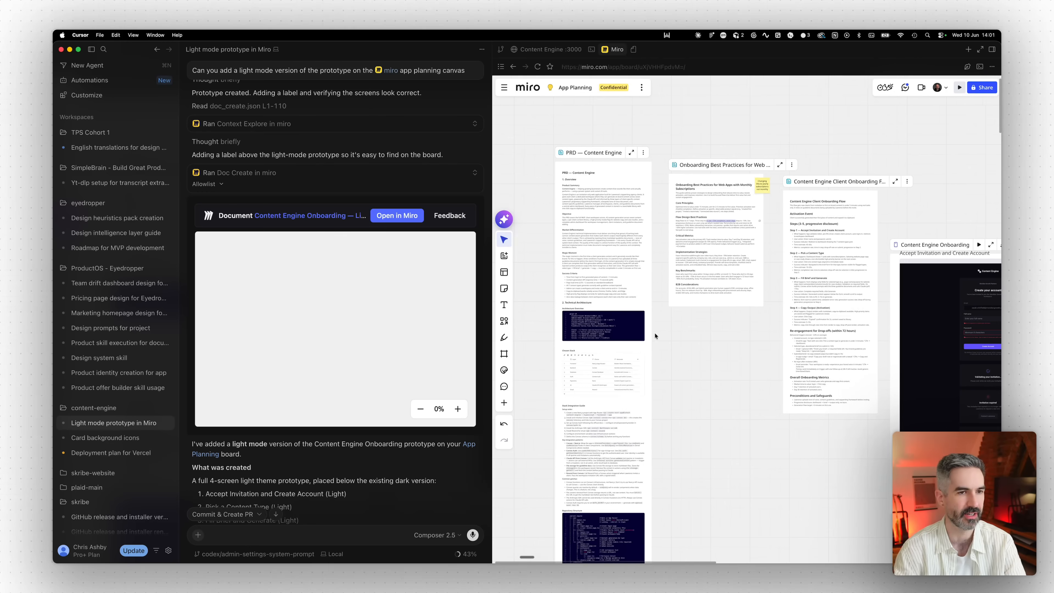
- Examine the Client Onboarding Flow document beside the dark prototype, plus the PRD and Onboarding Best Practices documents
left_click_drag(728, 321, 620, 311)
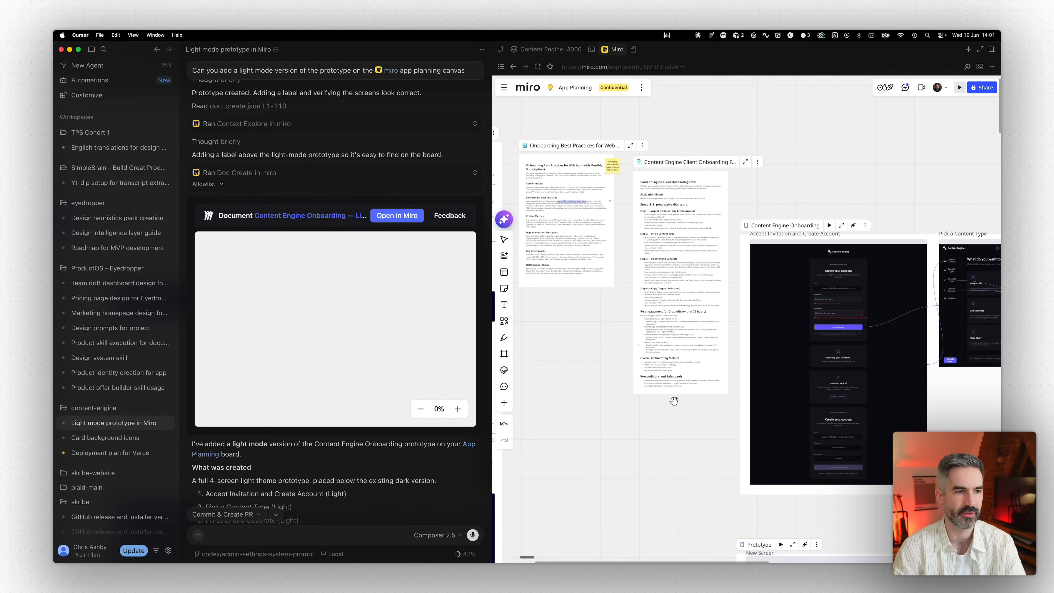
left_click_drag(693, 409, 632, 343)
left_click_drag(652, 388, 689, 417)
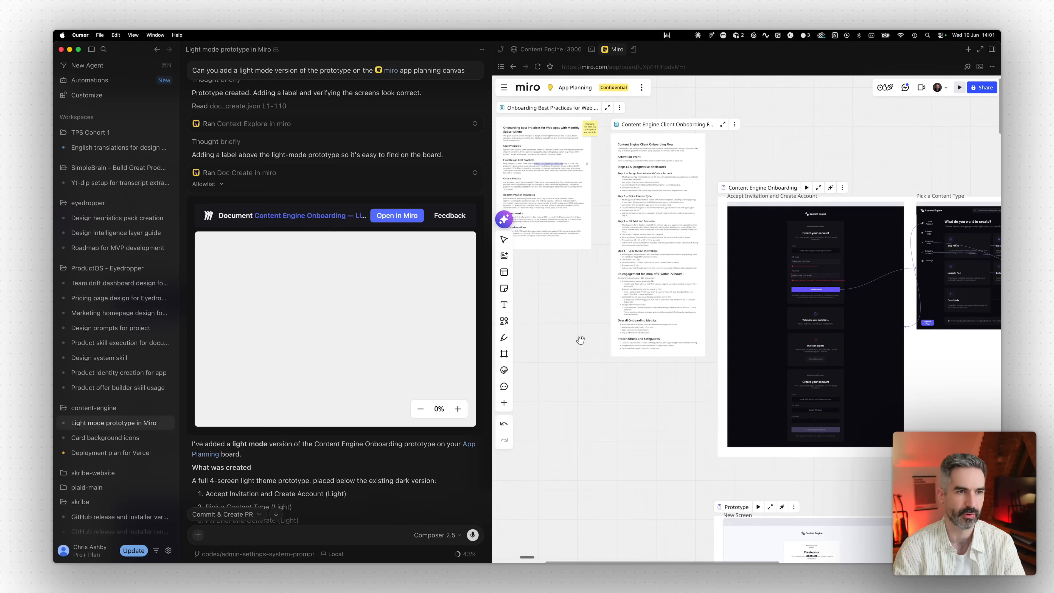
left_click_drag(580, 339, 728, 434)
scroll(649, 287, "up", 3)
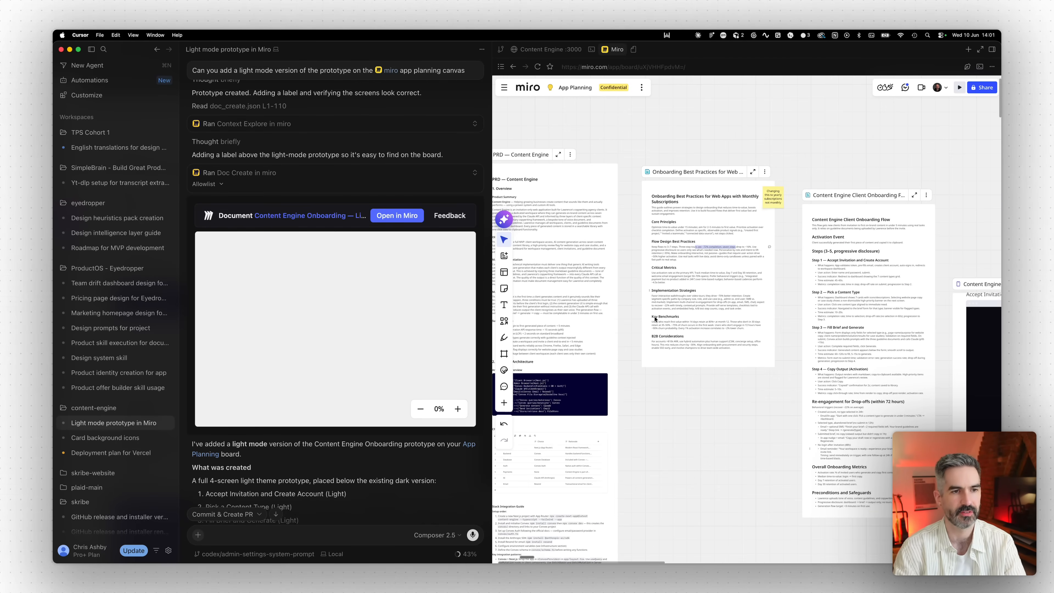
scroll(660, 319, "left", 3)
scroll(660, 319, "up", 1)
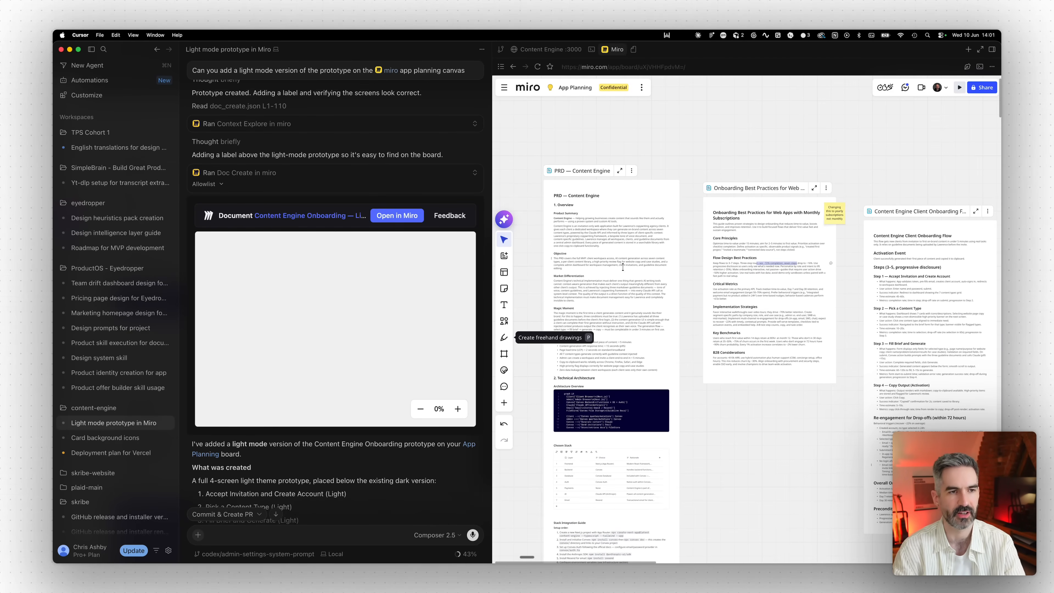
scroll(746, 403, "left", 2)
scroll(788, 397, "down", 1)
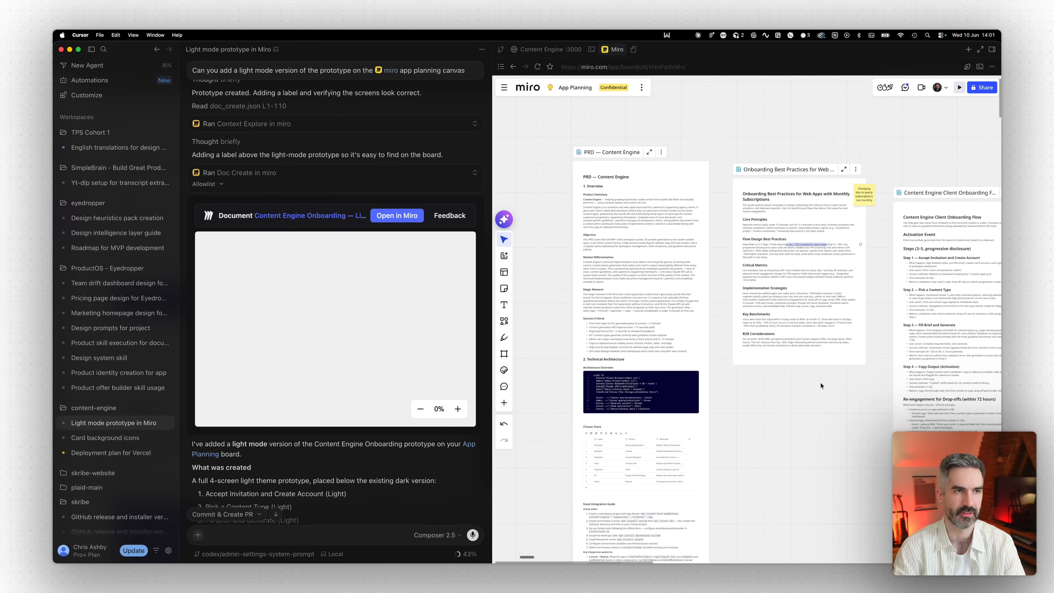
scroll(811, 380, "down", 5)
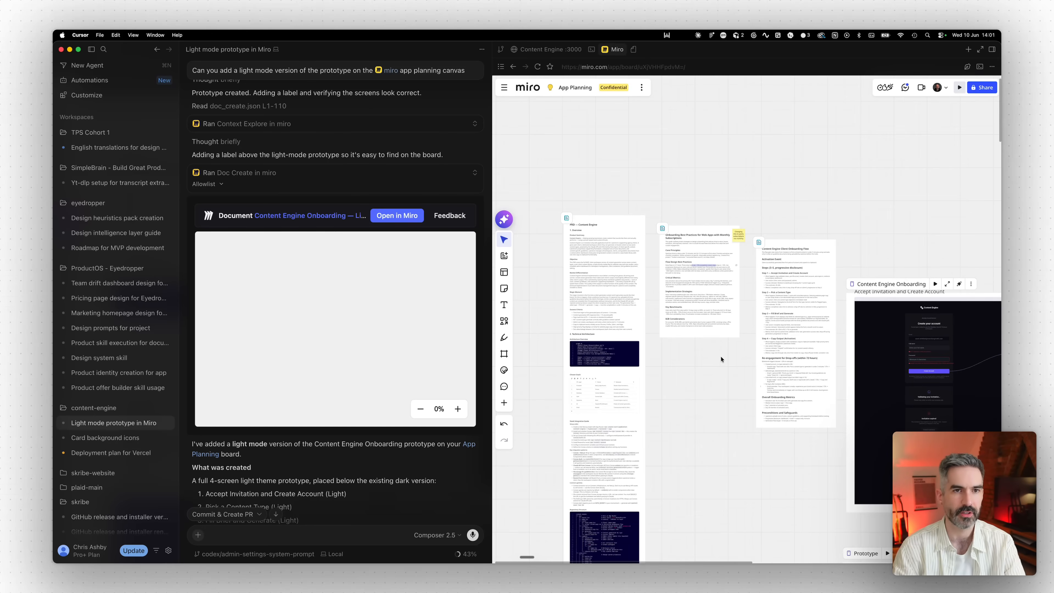
scroll(720, 364, "up", 5)
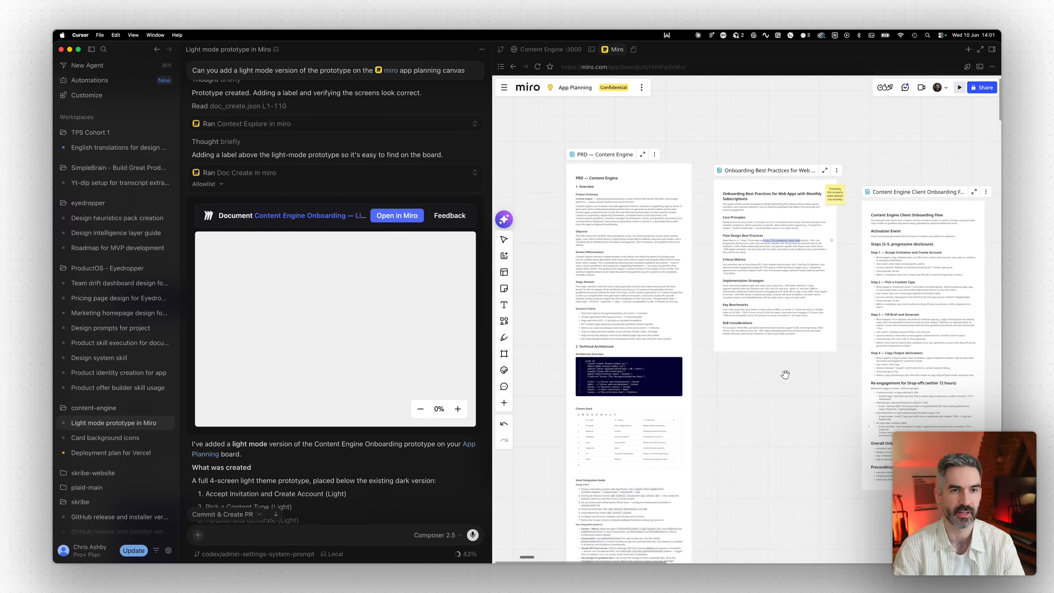